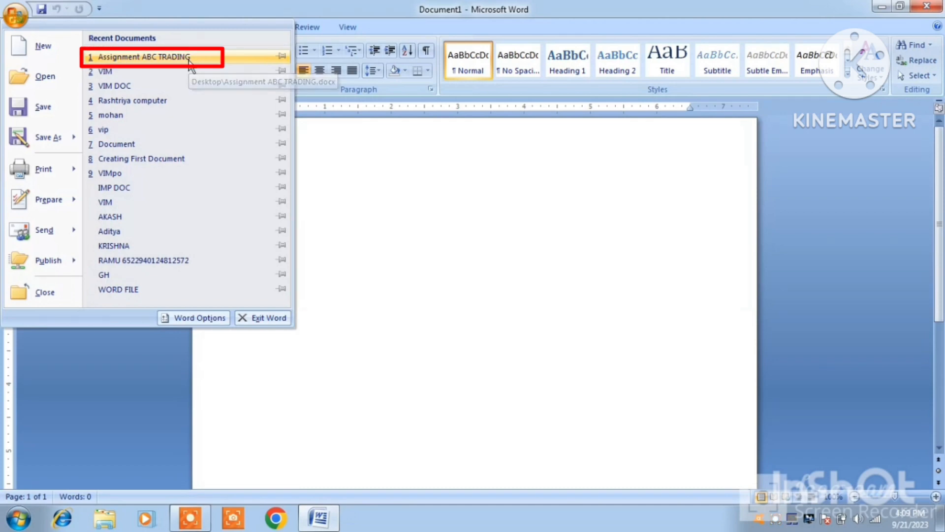
Step: Open the recent document Assignment ABC TRADING and ignore the grammar flag on the red assignment sentence once
{"action": "left_click", "coordinate": [189, 59]}
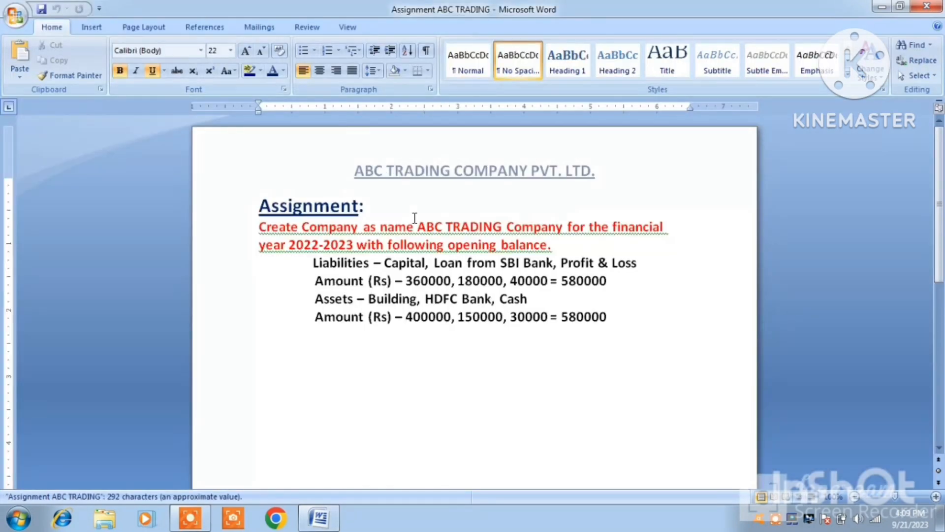
{"action": "right_click", "coordinate": [408, 234]}
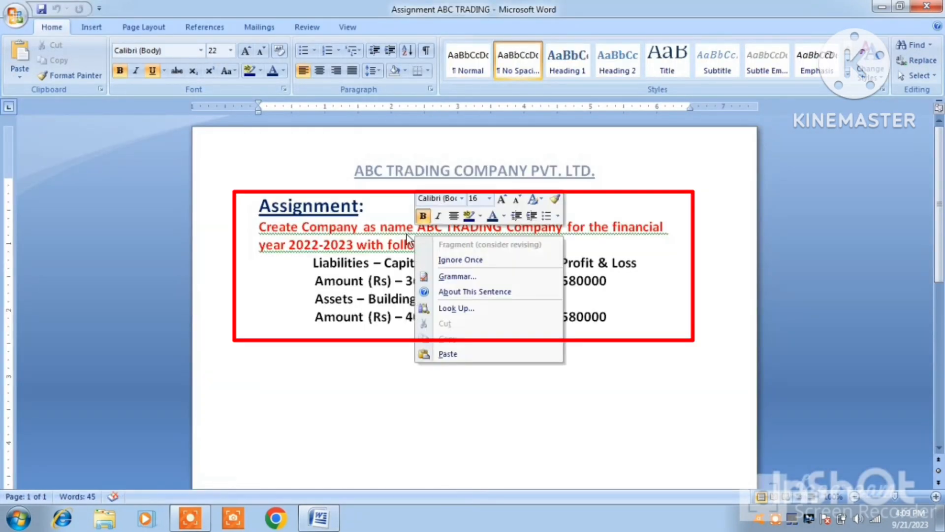
{"action": "left_click", "coordinate": [439, 254]}
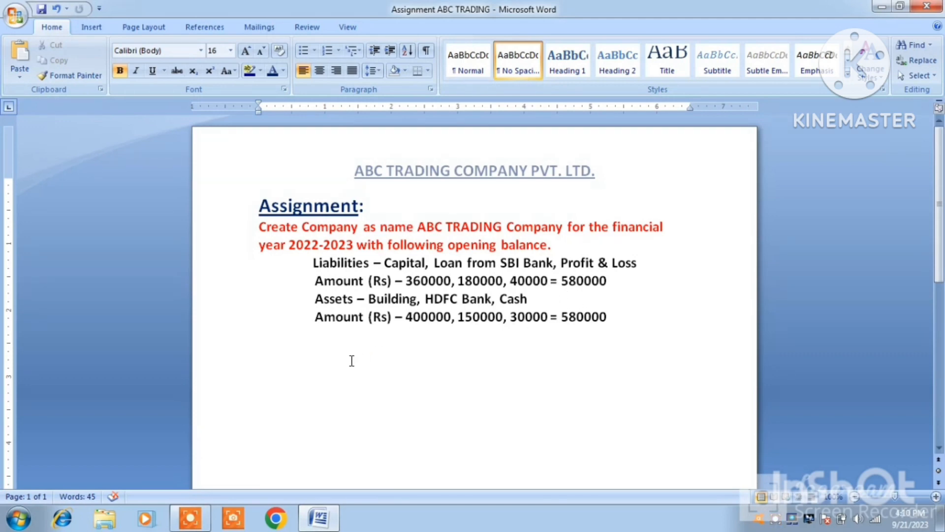
Step: Place the cursor in the blank area below the last amount line and left-align that empty line
{"action": "left_click", "coordinate": [252, 363]}
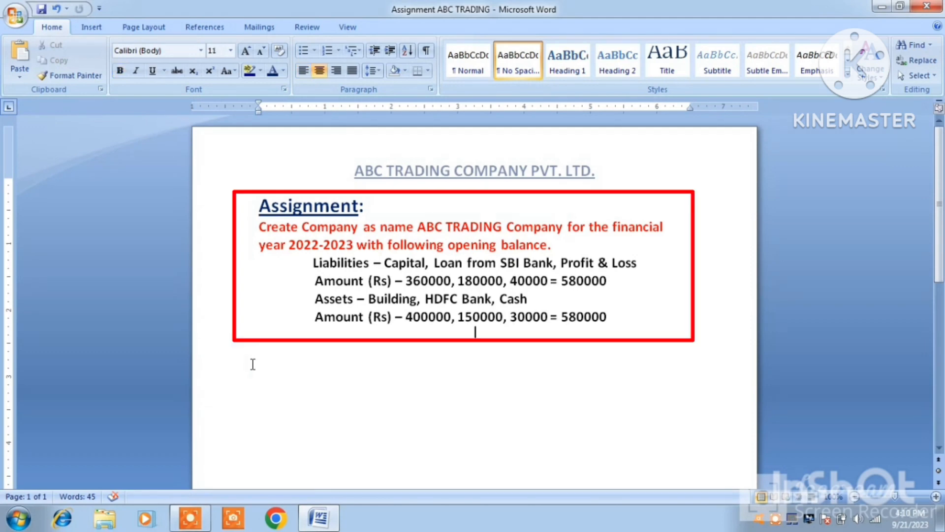
{"action": "left_click", "coordinate": [304, 71]}
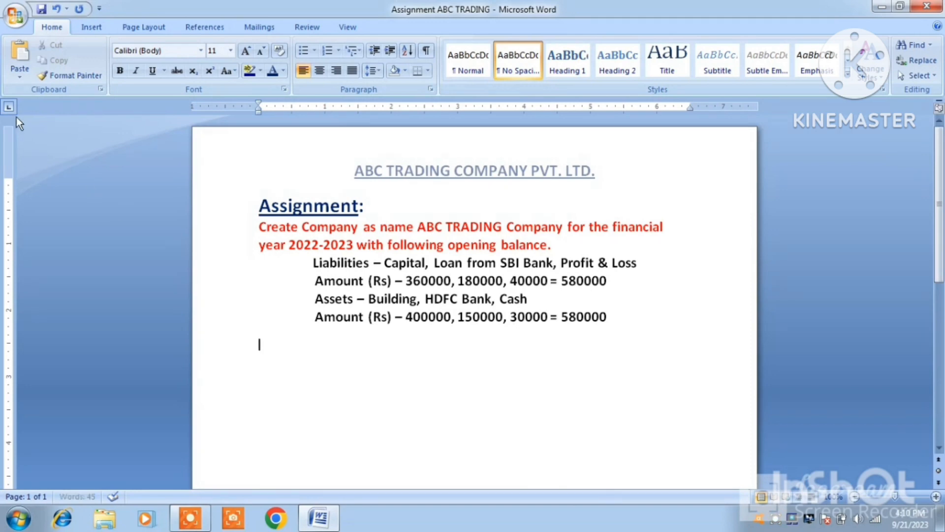
Step: Insert a table of 4 columns and 5 rows below the assignment text, and cut the whole table out again
{"action": "left_click", "coordinate": [89, 28]}
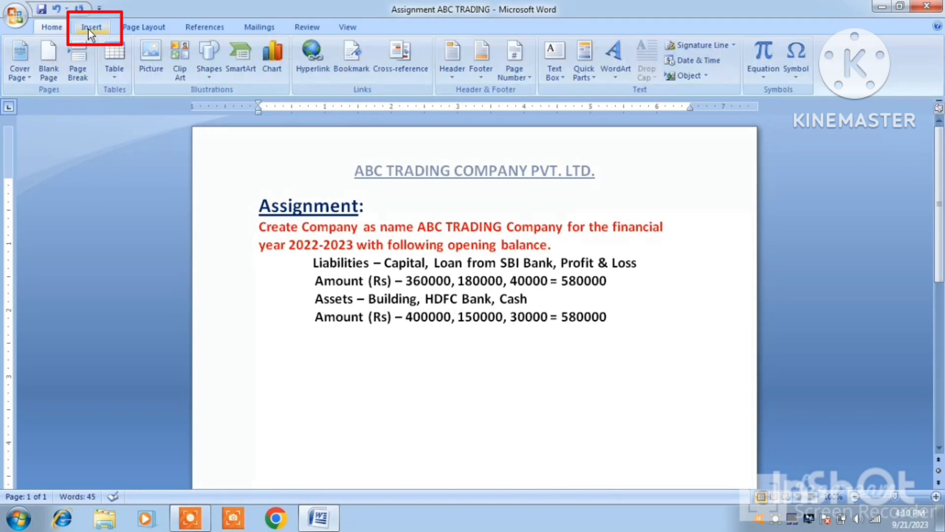
{"action": "left_click", "coordinate": [117, 71]}
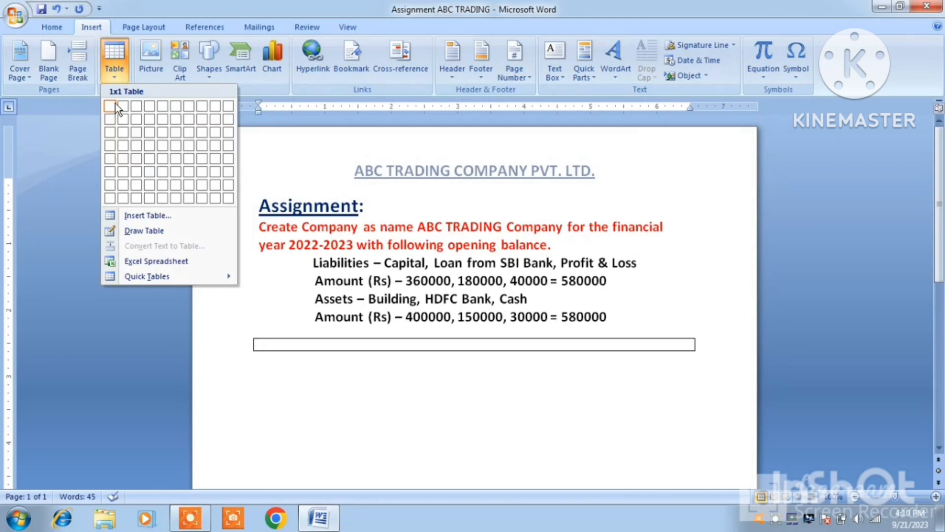
{"action": "left_click", "coordinate": [152, 160]}
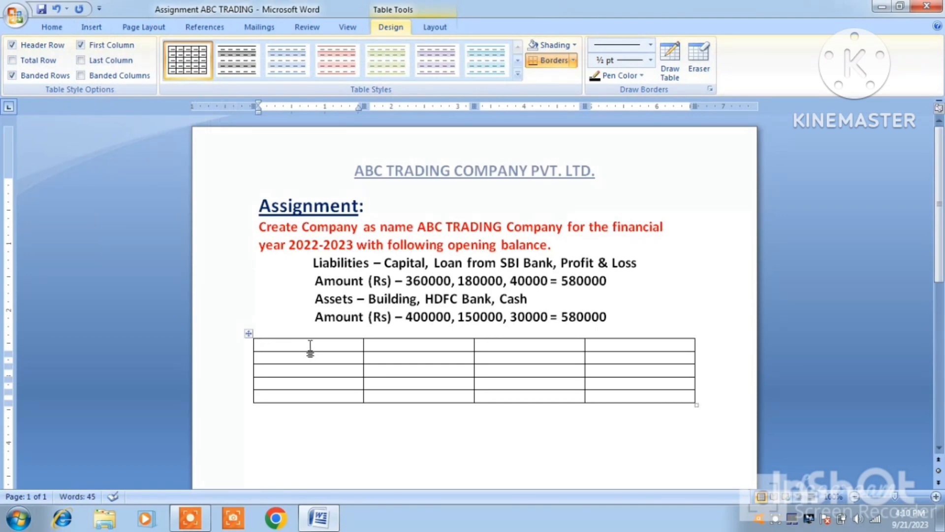
{"action": "right_click", "coordinate": [247, 337]}
{"action": "left_click", "coordinate": [274, 142]}
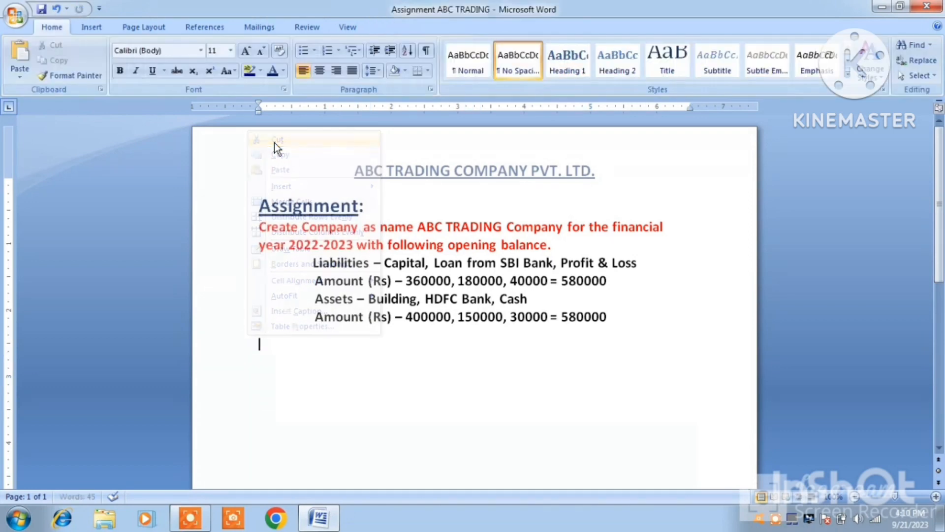
Step: Insert a table below the assignment text by specifying 4 columns and 5 rows as its dimensions
{"action": "left_click", "coordinate": [95, 28]}
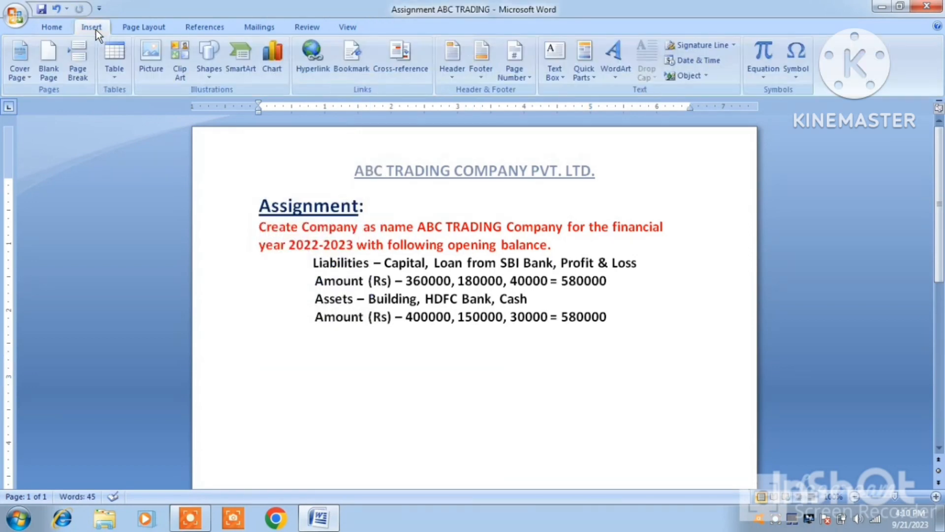
{"action": "left_click", "coordinate": [114, 73]}
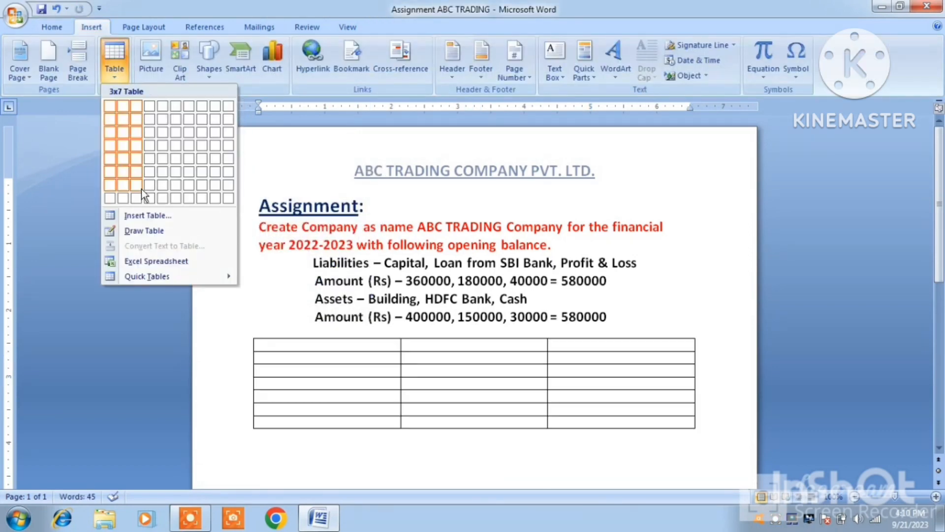
{"action": "left_click", "coordinate": [148, 213]}
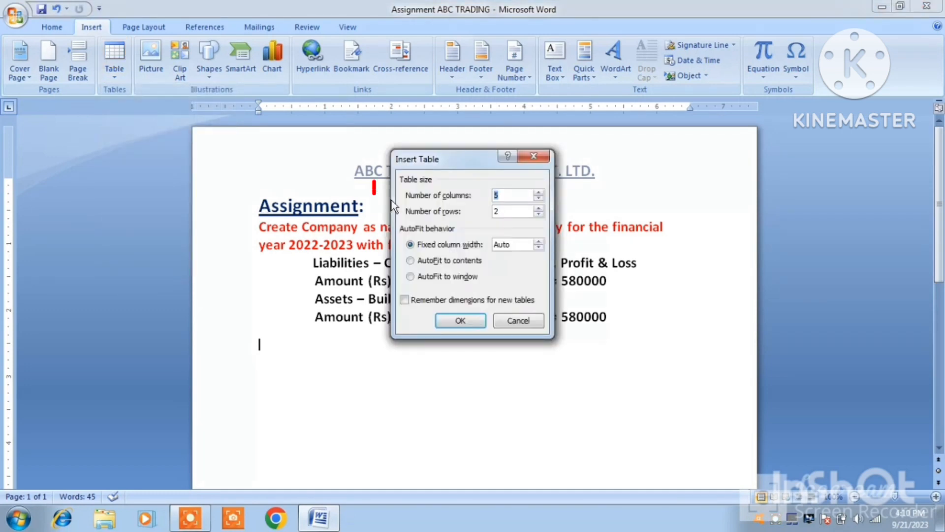
{"action": "left_click", "coordinate": [542, 193]}
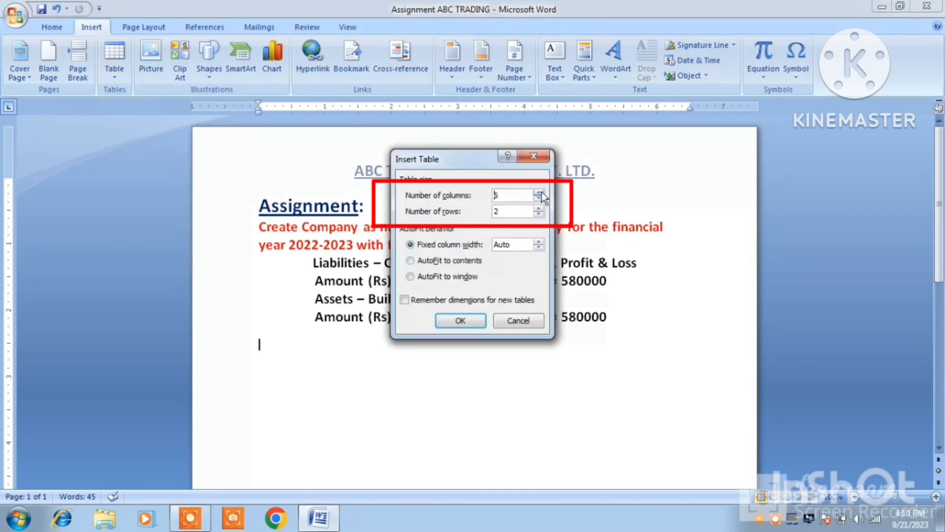
{"action": "left_click", "coordinate": [540, 198]}
{"action": "left_click", "coordinate": [541, 209]}
{"action": "left_click", "coordinate": [541, 208]}
{"action": "left_click", "coordinate": [540, 208]}
{"action": "left_click", "coordinate": [461, 321]}
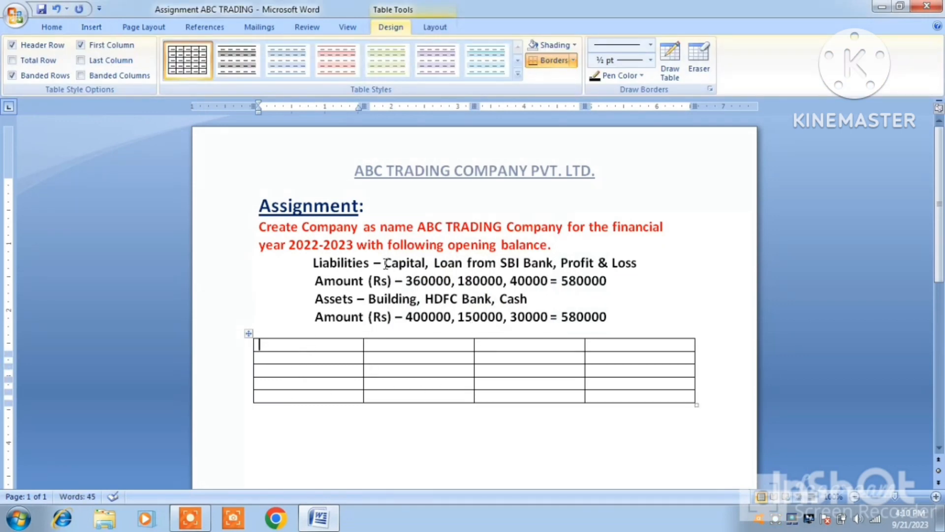
Step: Copy the word "Liabilities" from the assignment text into the first cell of the table's top row
{"action": "left_click_drag", "start_coordinate": [370, 266], "coordinate": [313, 264]}
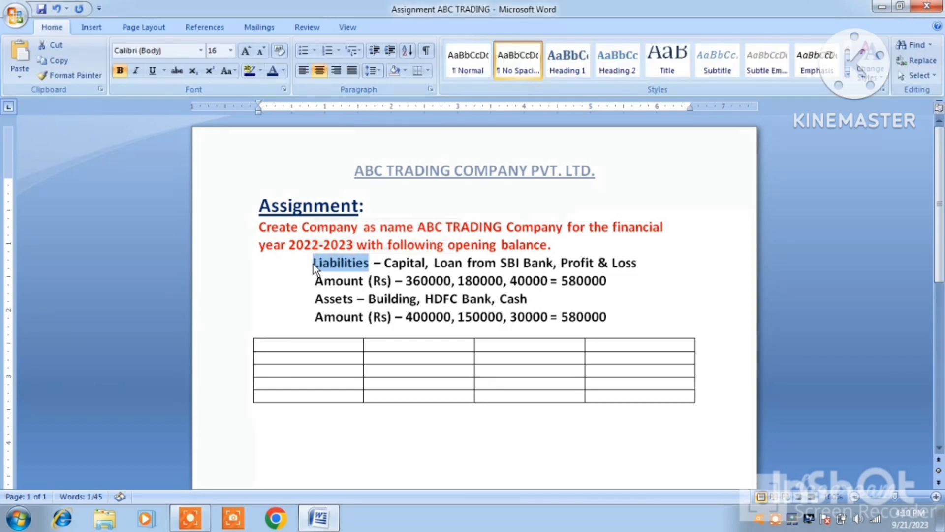
{"action": "right_click", "coordinate": [323, 267]}
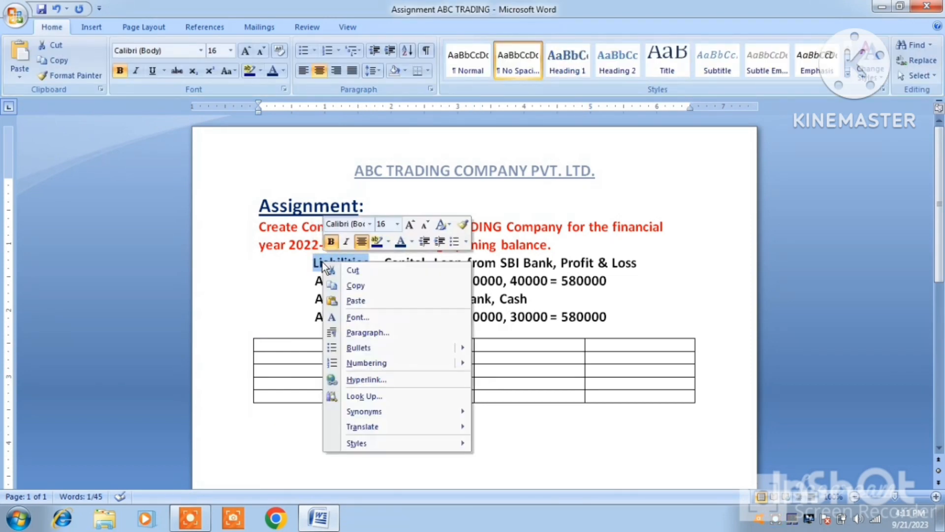
{"action": "left_click", "coordinate": [353, 284]}
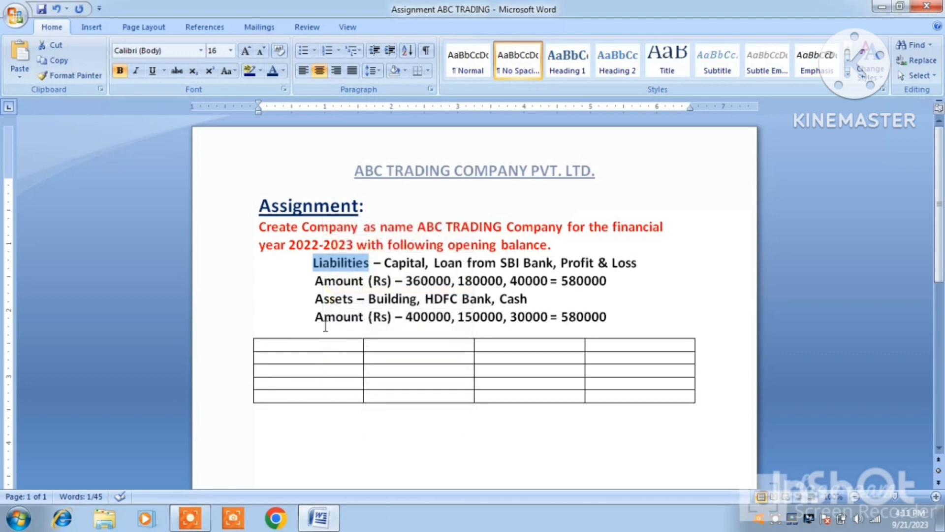
{"action": "left_click", "coordinate": [295, 347]}
{"action": "key", "text": "ctrl+v"}
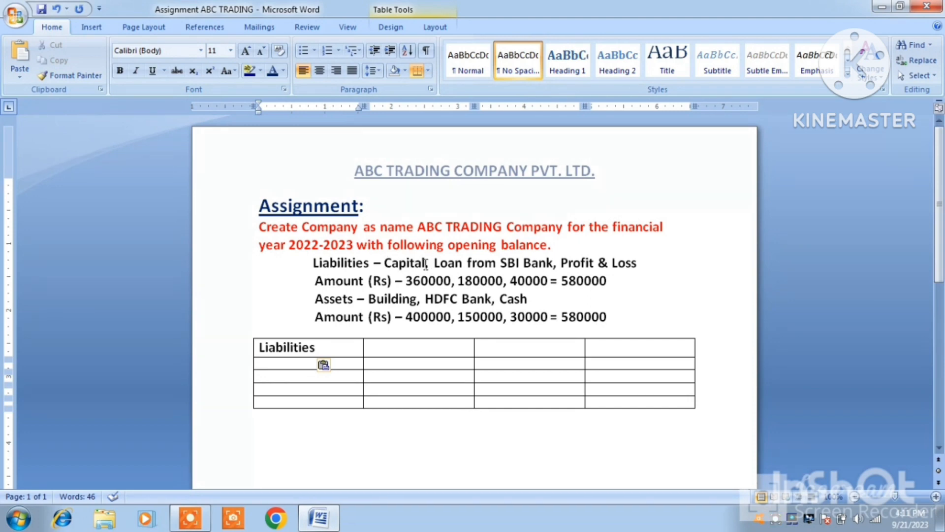
Step: Copy "Capital" from the liabilities line into the table's first column, second row
{"action": "left_click_drag", "start_coordinate": [426, 262], "coordinate": [385, 263]}
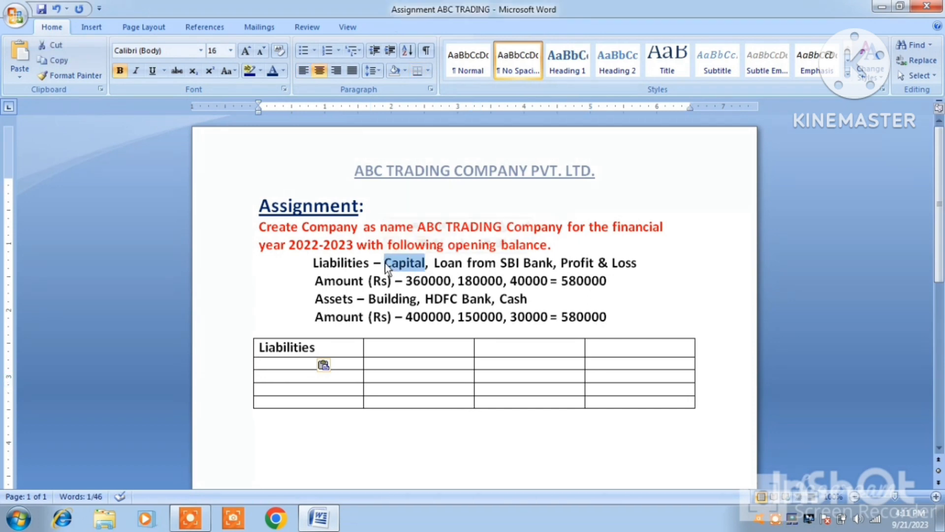
{"action": "right_click", "coordinate": [395, 262]}
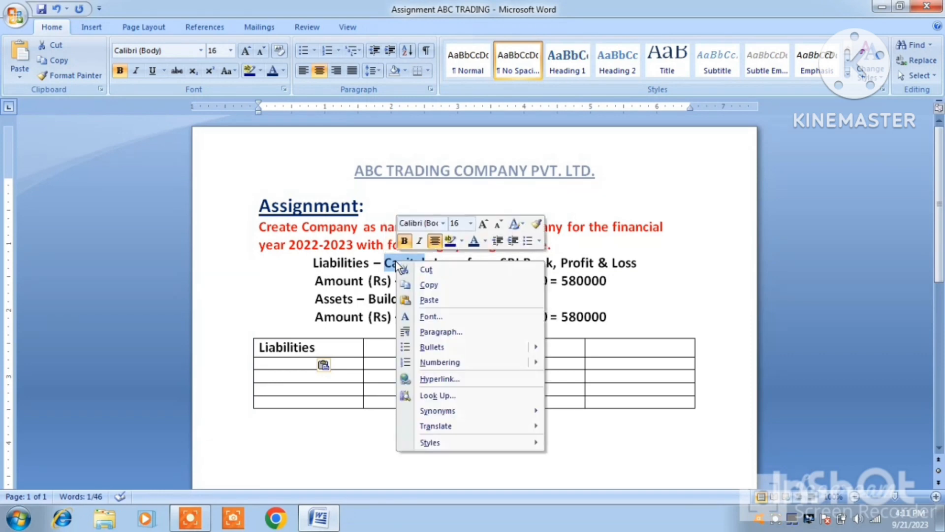
{"action": "left_click", "coordinate": [423, 282]}
{"action": "left_click", "coordinate": [291, 365]}
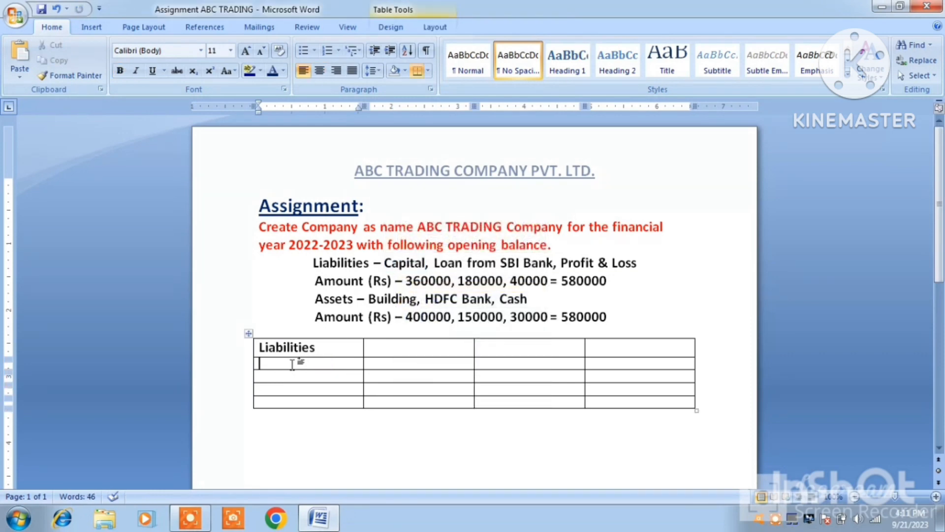
{"action": "key", "text": "ctrl+v"}
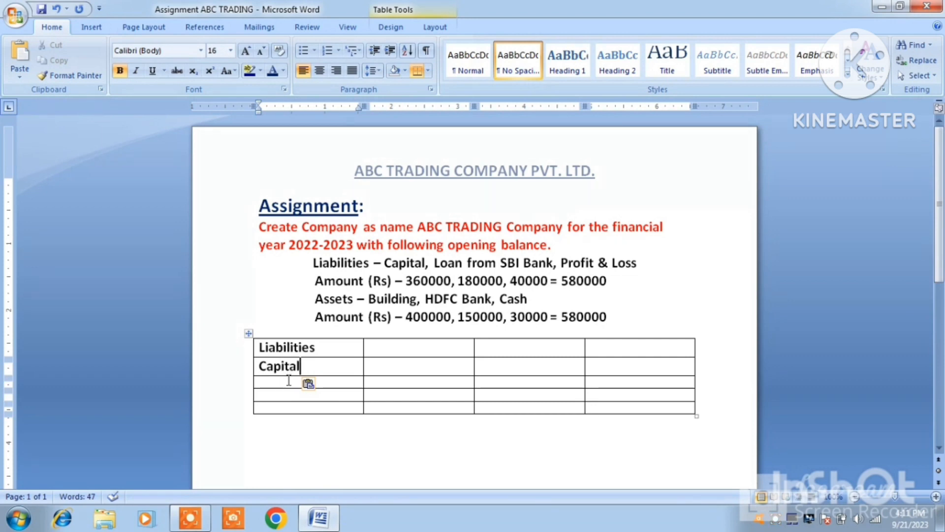
Step: Copy "Loan from SBI Bank" from the liabilities line into the table's first column, third row
{"action": "left_click", "coordinate": [289, 380]}
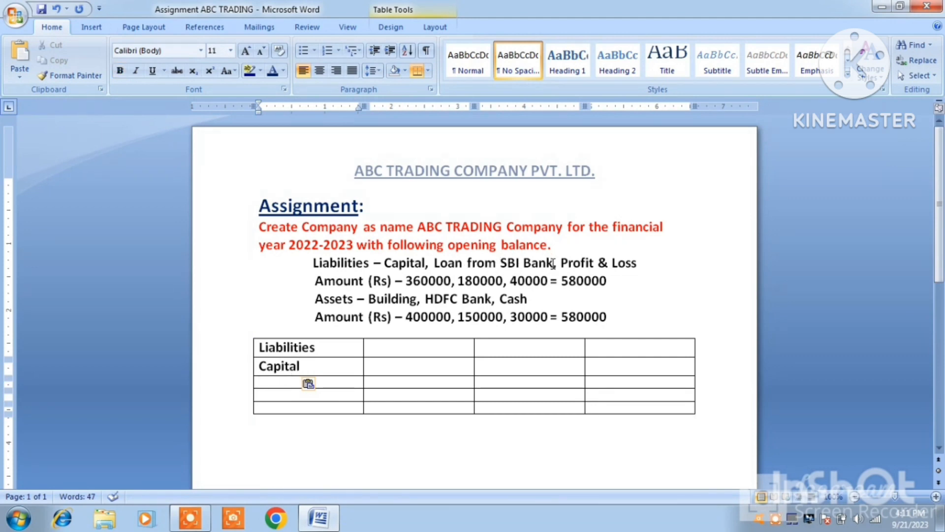
{"action": "left_click_drag", "start_coordinate": [553, 262], "coordinate": [454, 262]}
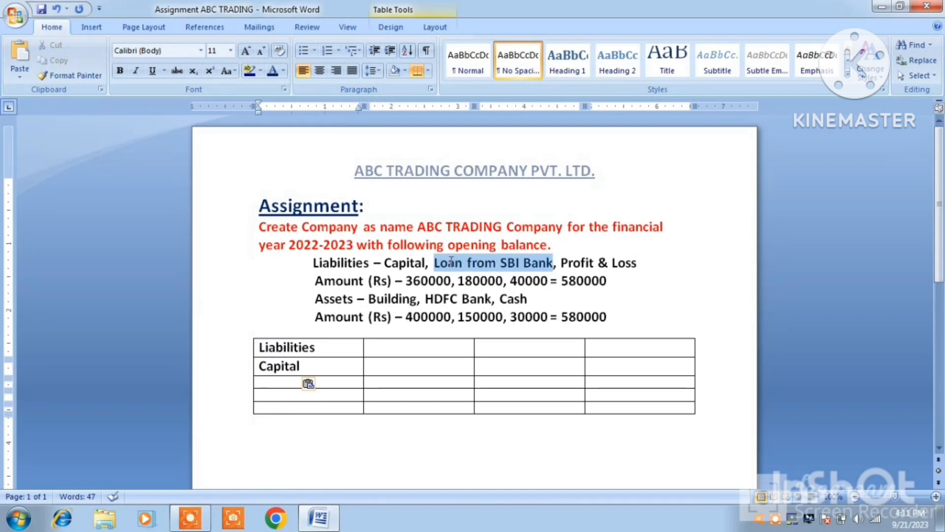
{"action": "right_click", "coordinate": [458, 264]}
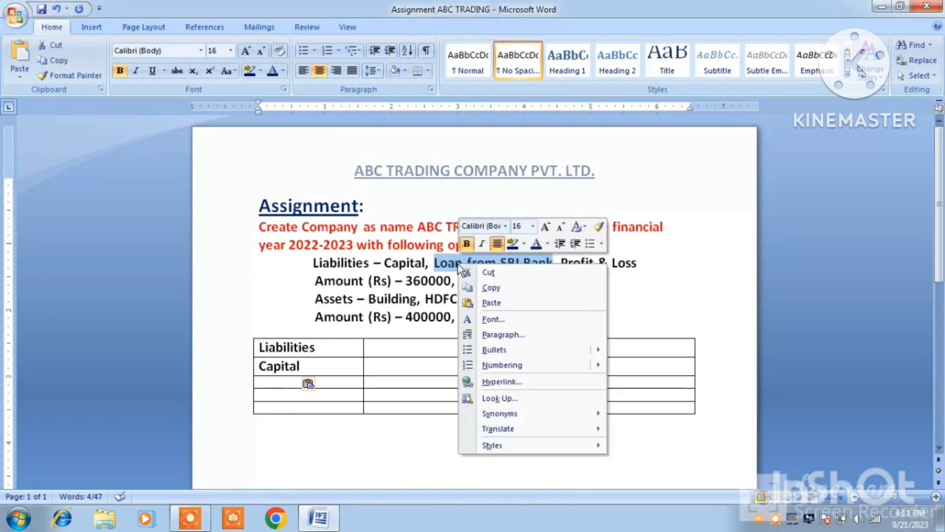
{"action": "left_click", "coordinate": [488, 289]}
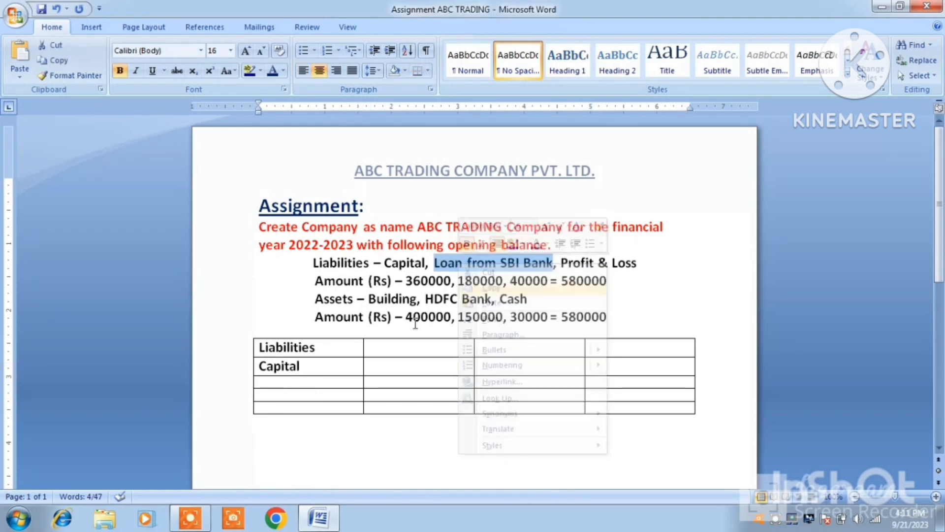
{"action": "left_click", "coordinate": [271, 386]}
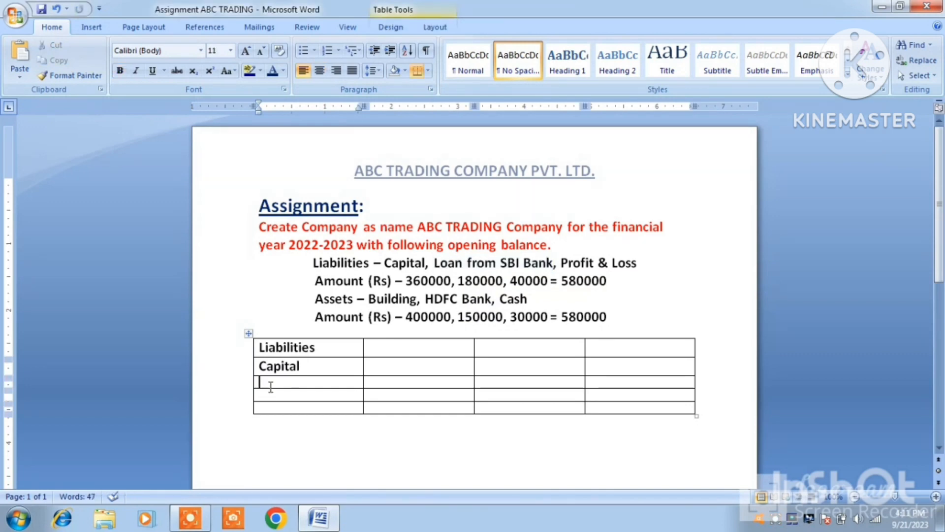
{"action": "right_click", "coordinate": [270, 386]}
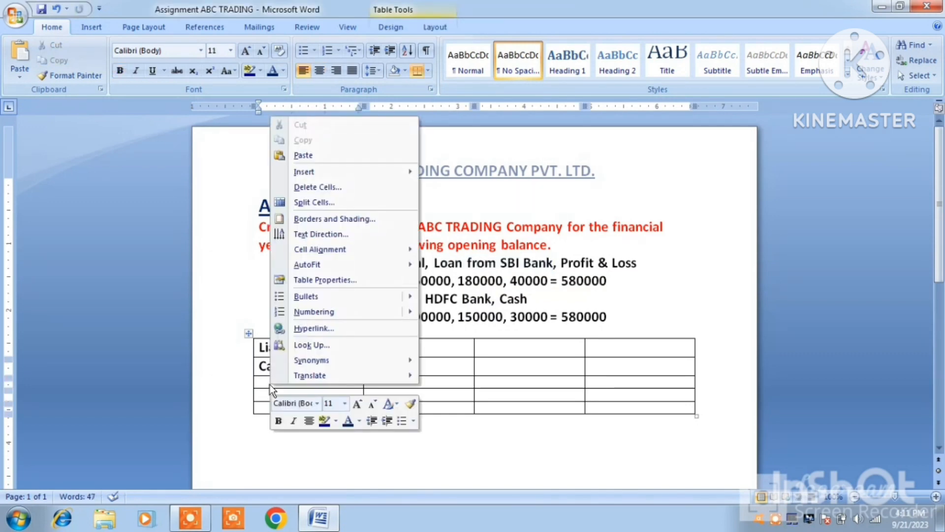
{"action": "left_click", "coordinate": [294, 157]}
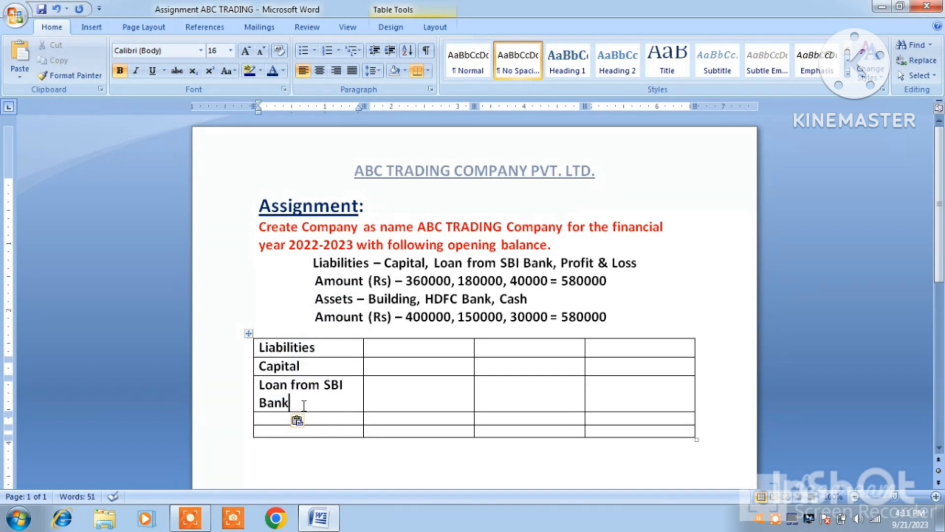
Step: Delete the word "Bank" from the third-row cell so the entry reads "Loan from SBI"
{"action": "key", "text": "BackSpace"}
{"action": "key", "text": "BackSpace"}
{"action": "key", "text": "BackSpace"}
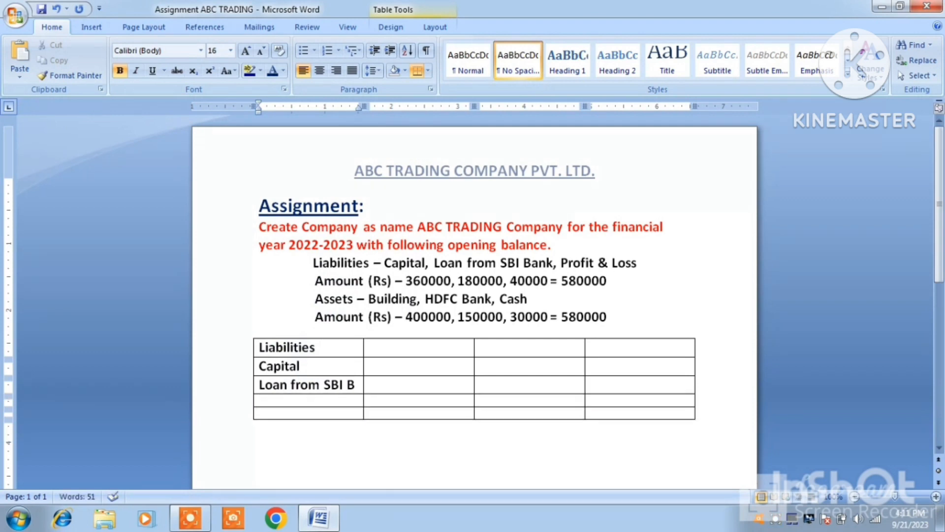
{"action": "key", "text": "BackSpace"}
Step: Copy "Profit & Loss" from the liabilities line into the table's first column, fourth row
{"action": "left_click", "coordinate": [280, 400]}
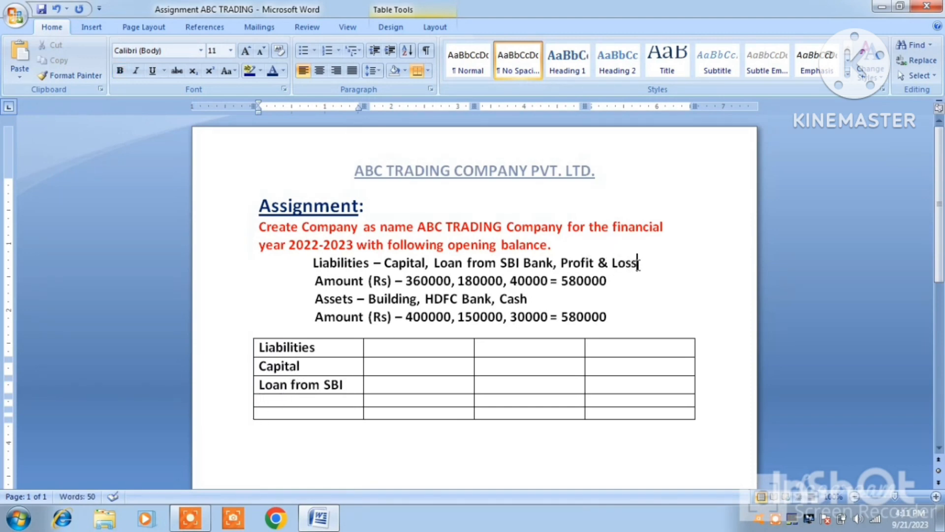
{"action": "left_click_drag", "start_coordinate": [638, 264], "coordinate": [578, 262]}
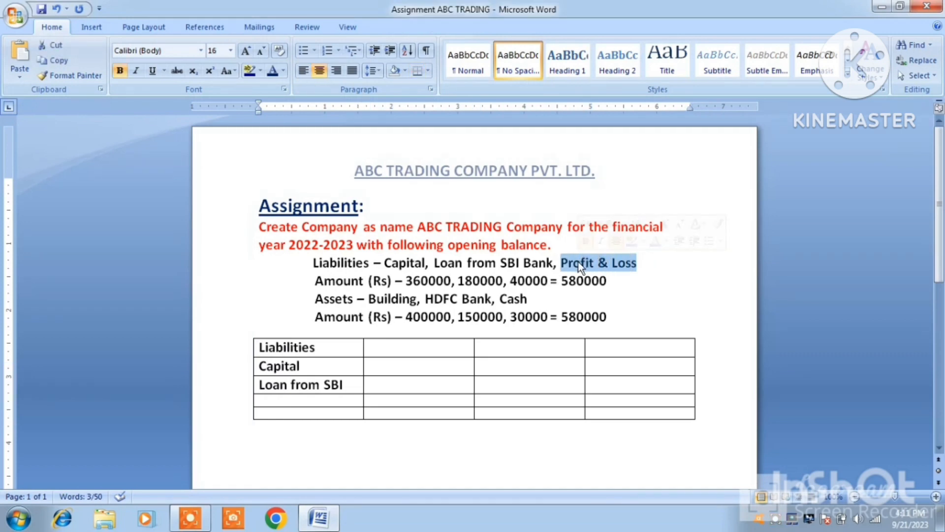
{"action": "right_click", "coordinate": [578, 262]}
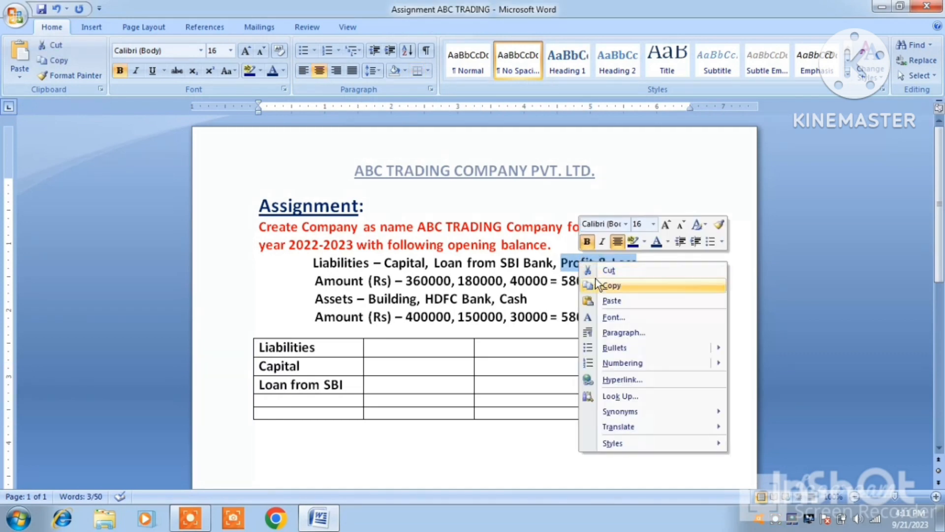
{"action": "left_click", "coordinate": [610, 285]}
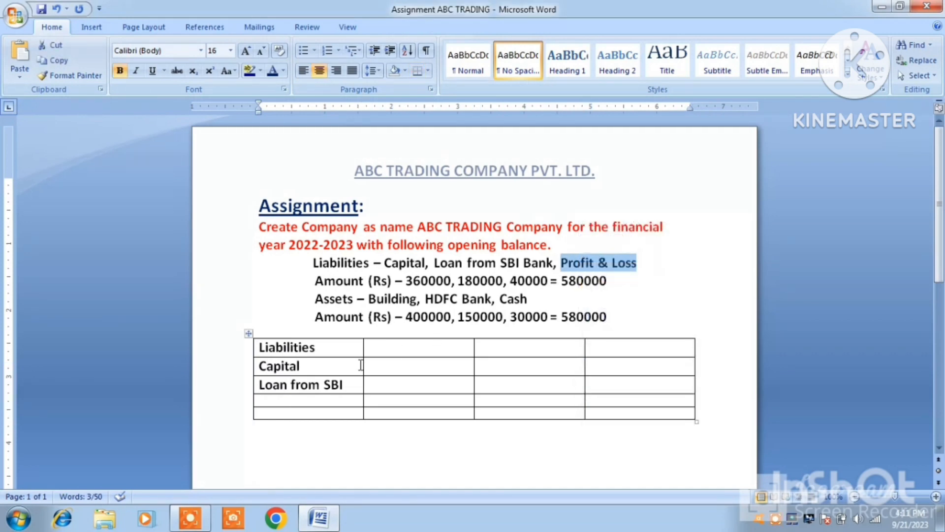
{"action": "left_click", "coordinate": [294, 399]}
{"action": "key", "text": "ctrl+v"}
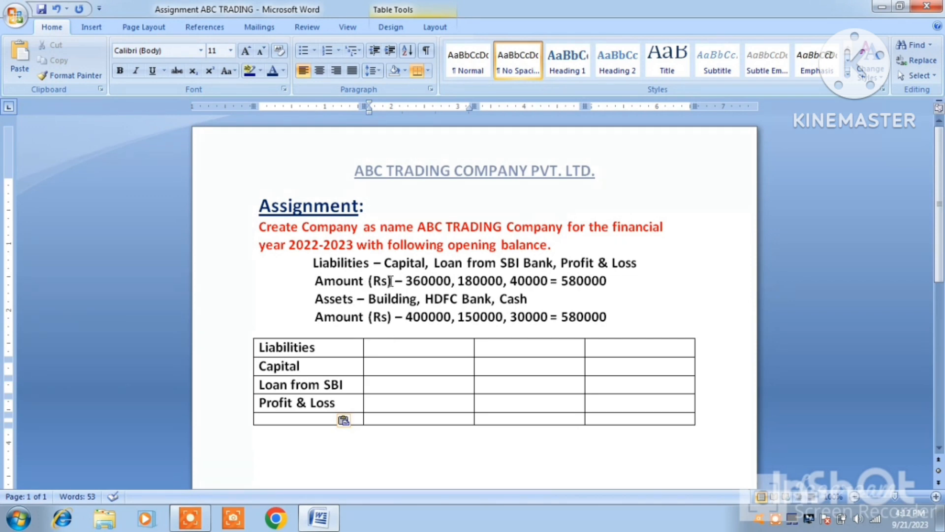
Step: Copy "Amount (Rs)" from the line below the liabilities into the header cell of the table's second column
{"action": "left_click_drag", "start_coordinate": [390, 281], "coordinate": [347, 284]}
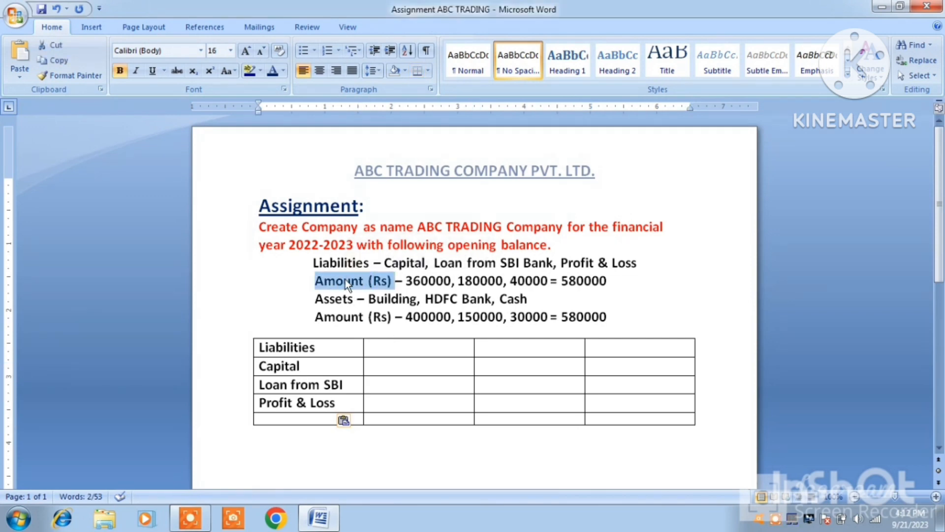
{"action": "right_click", "coordinate": [344, 279]}
{"action": "left_click", "coordinate": [374, 301]}
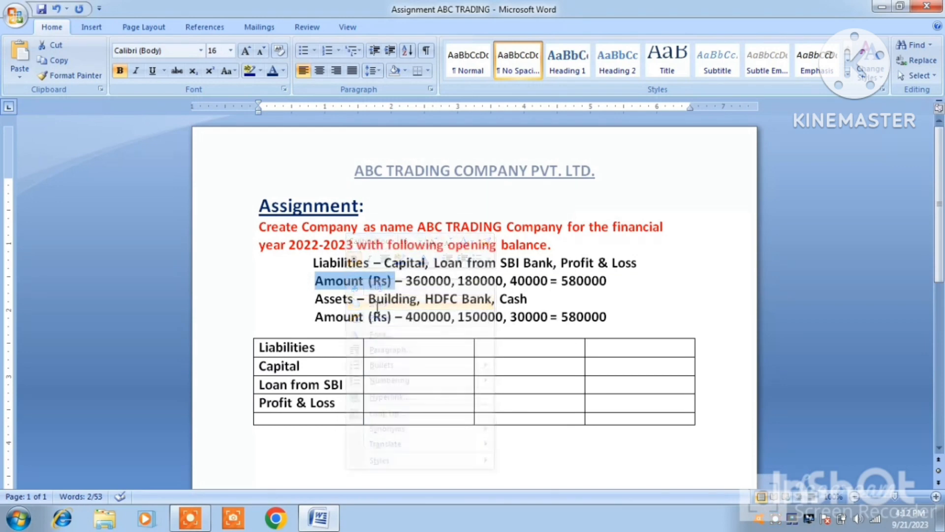
{"action": "left_click", "coordinate": [393, 347]}
{"action": "key", "text": "ctrl+v"}
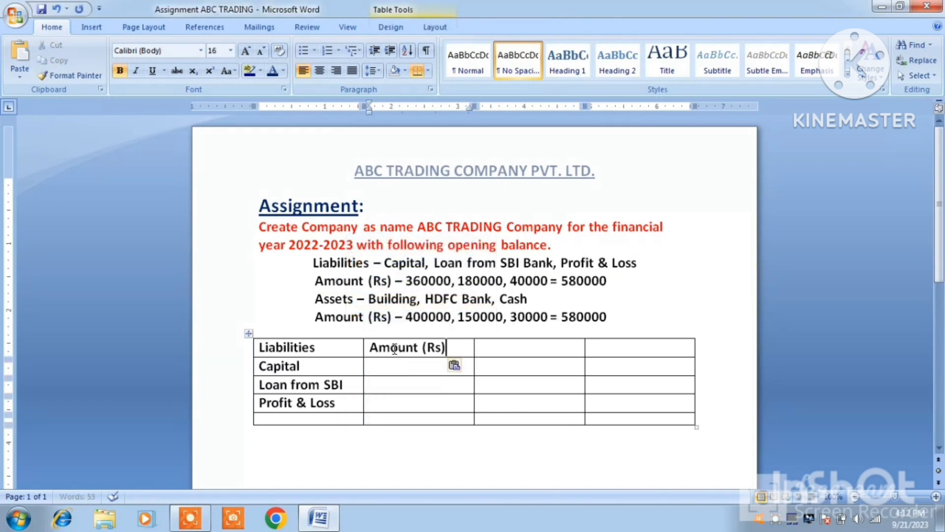
Step: Copy the amount 360000 from the liabilities amount line into the second-column cell beside Capital
{"action": "left_click", "coordinate": [406, 367]}
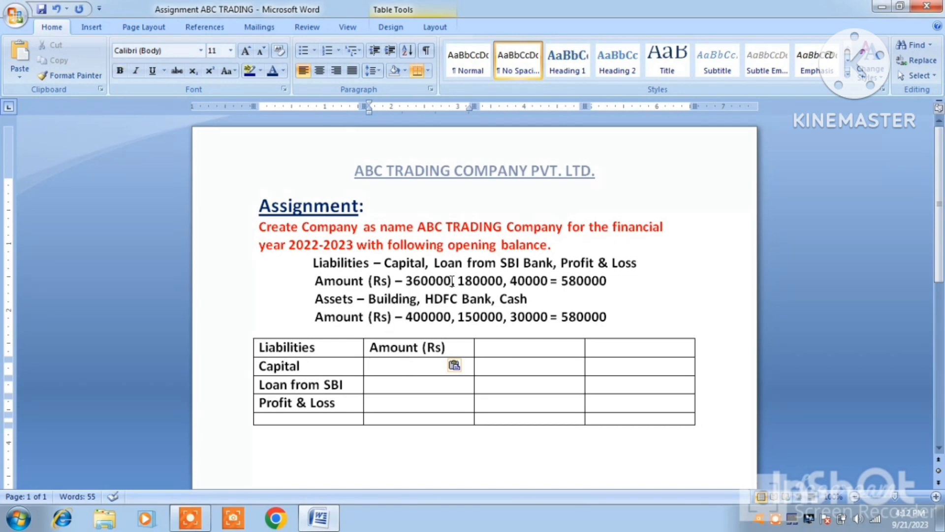
{"action": "left_click_drag", "start_coordinate": [452, 281], "coordinate": [406, 282]}
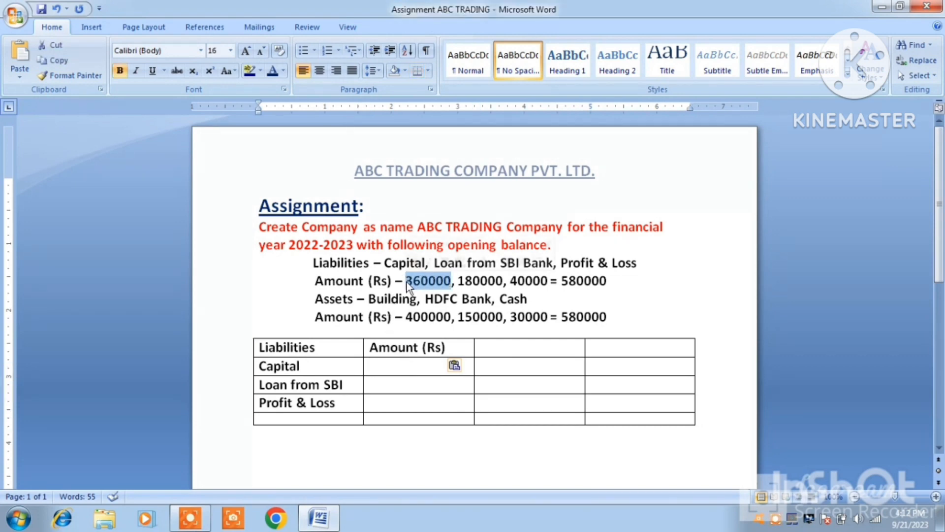
{"action": "right_click", "coordinate": [413, 281]}
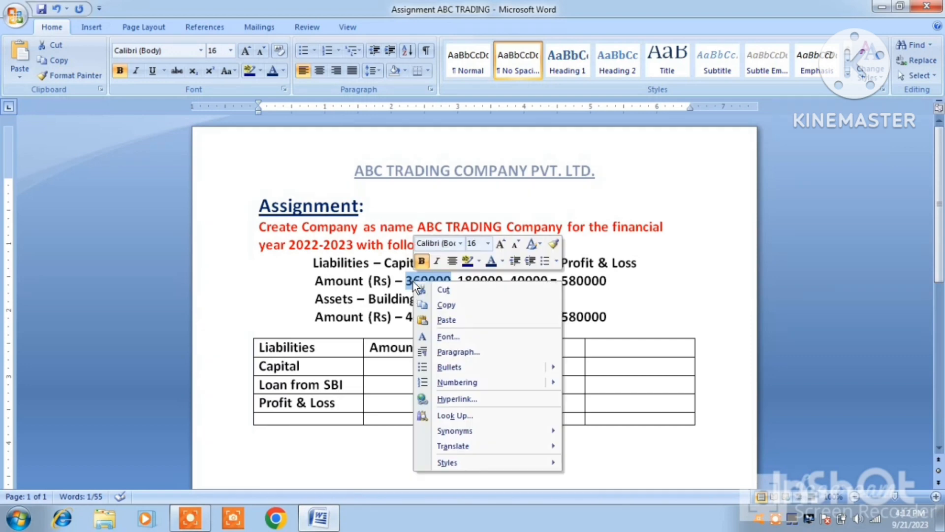
{"action": "left_click", "coordinate": [439, 305]}
{"action": "left_click", "coordinate": [407, 364]}
{"action": "key", "text": "ctrl+v"}
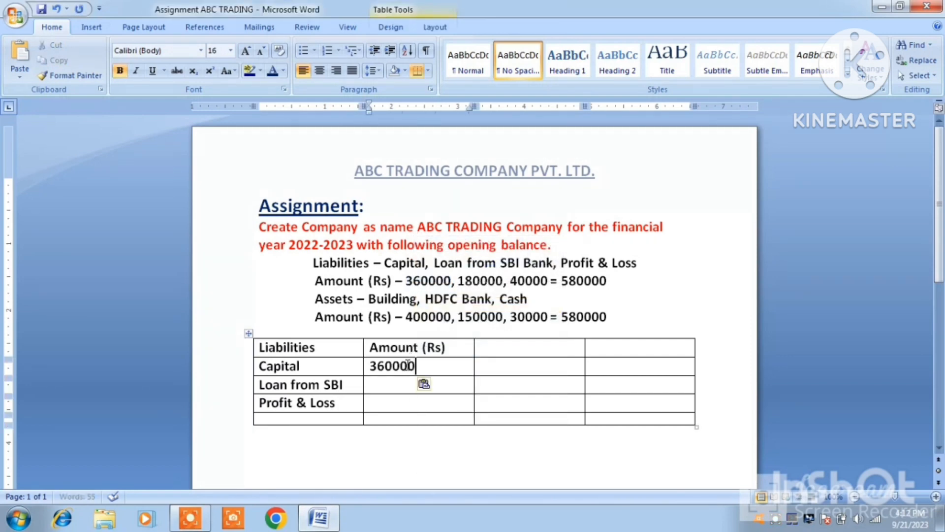
Step: Copy the amount 180000 from the liabilities amount line into the second-column cell beside Loan from SBI
{"action": "left_click", "coordinate": [409, 382]}
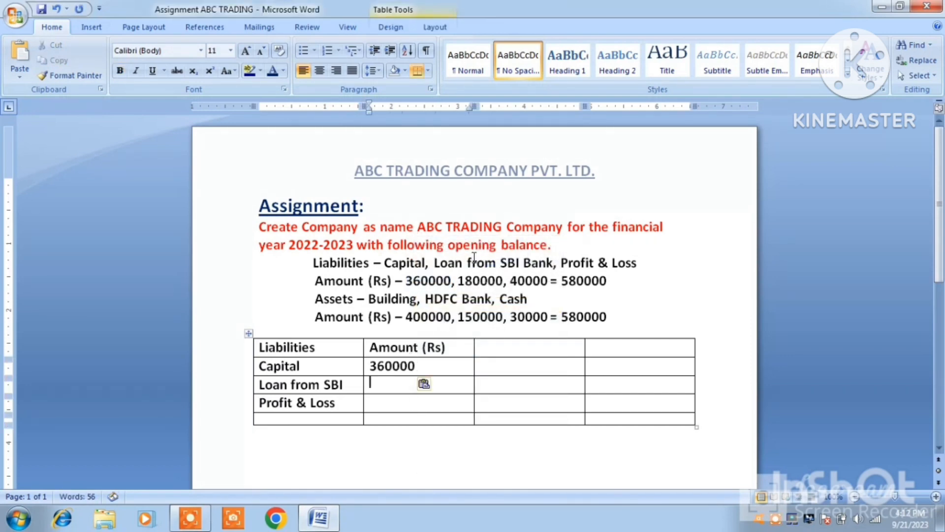
{"action": "left_click_drag", "start_coordinate": [503, 279], "coordinate": [459, 283]}
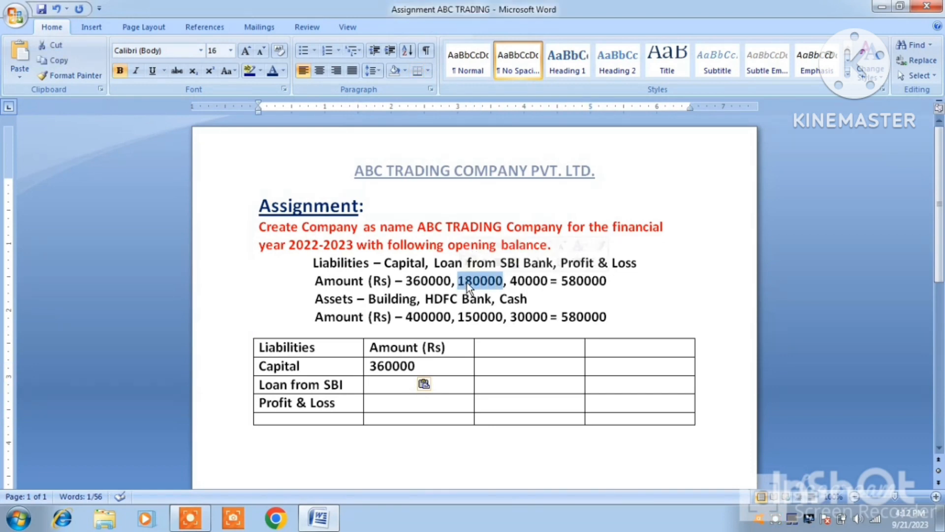
{"action": "right_click", "coordinate": [467, 283]}
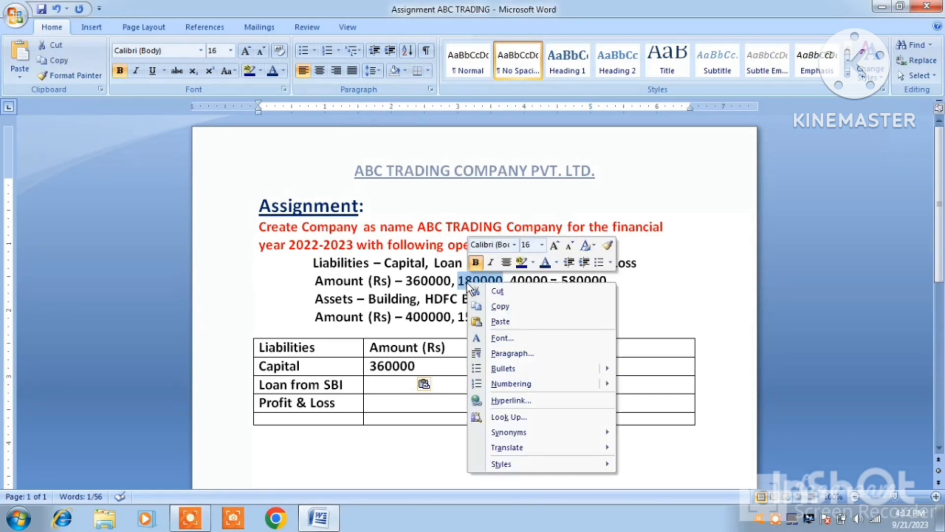
{"action": "left_click", "coordinate": [498, 306]}
{"action": "left_click", "coordinate": [415, 382]}
{"action": "key", "text": "ctrl+v"}
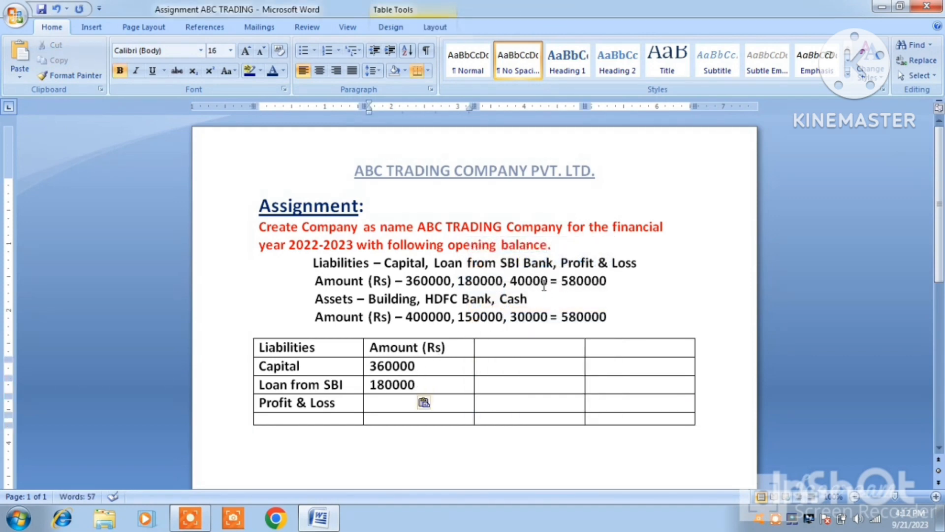
Step: Copy the amount 40000 from the liabilities amount line into the second-column cell beside Profit & Loss
{"action": "left_click_drag", "start_coordinate": [548, 284], "coordinate": [511, 285]}
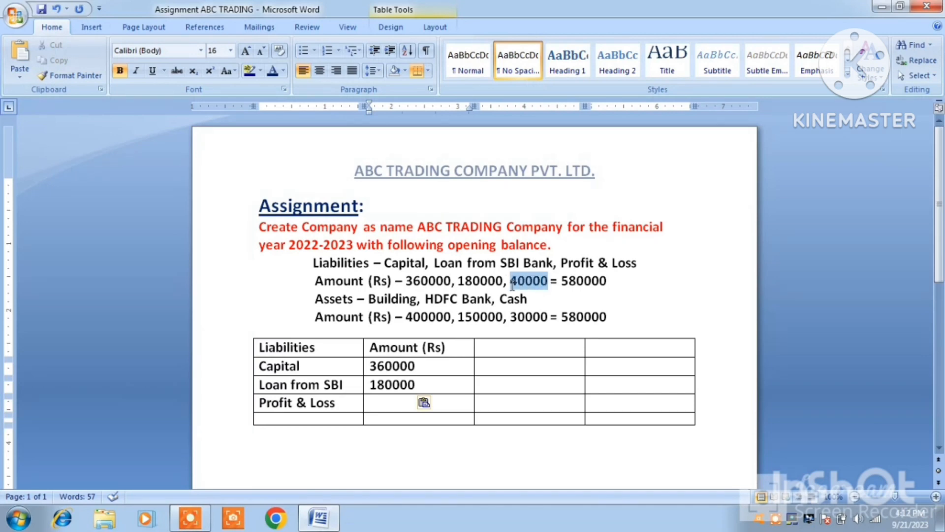
{"action": "right_click", "coordinate": [516, 283]}
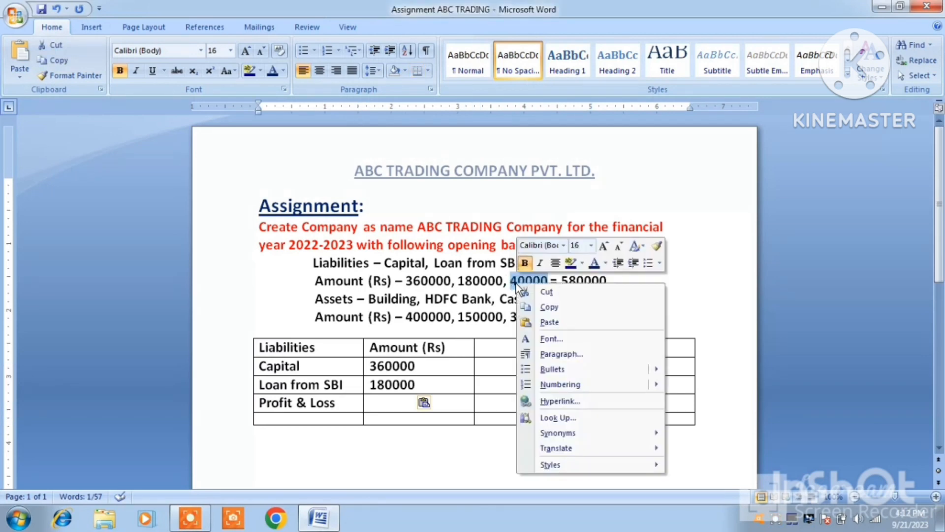
{"action": "left_click", "coordinate": [542, 307]}
{"action": "left_click", "coordinate": [422, 404]}
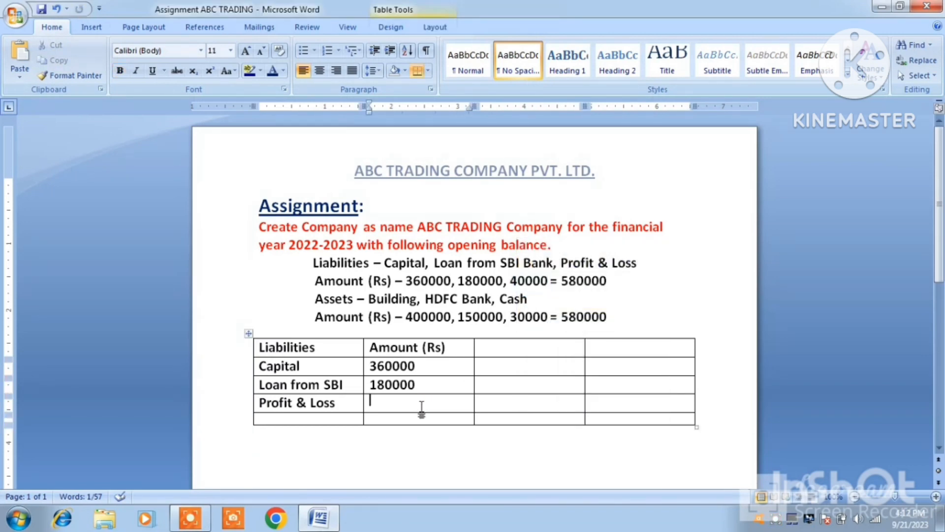
{"action": "key", "text": "ctrl+v"}
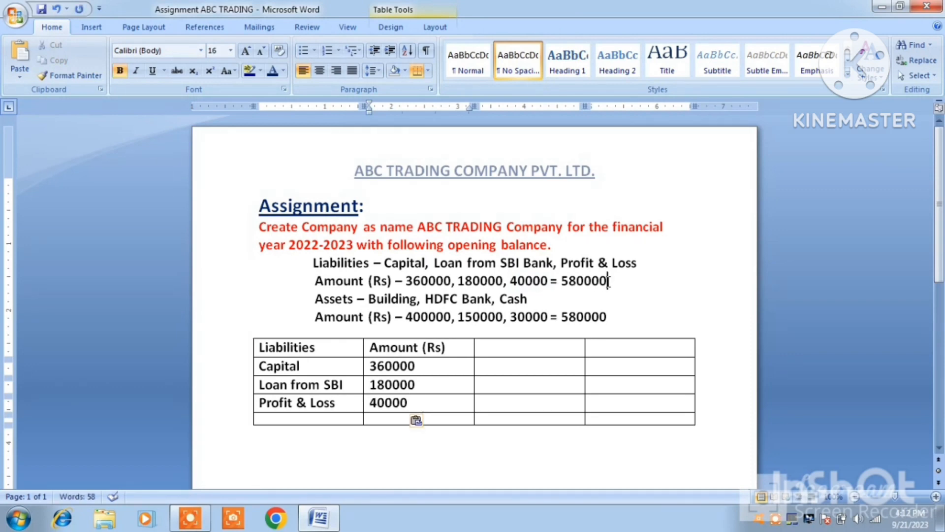
Step: Copy the total 580000 from the liabilities amount line into the last row of the table's second column
{"action": "left_click_drag", "start_coordinate": [609, 281], "coordinate": [571, 288]}
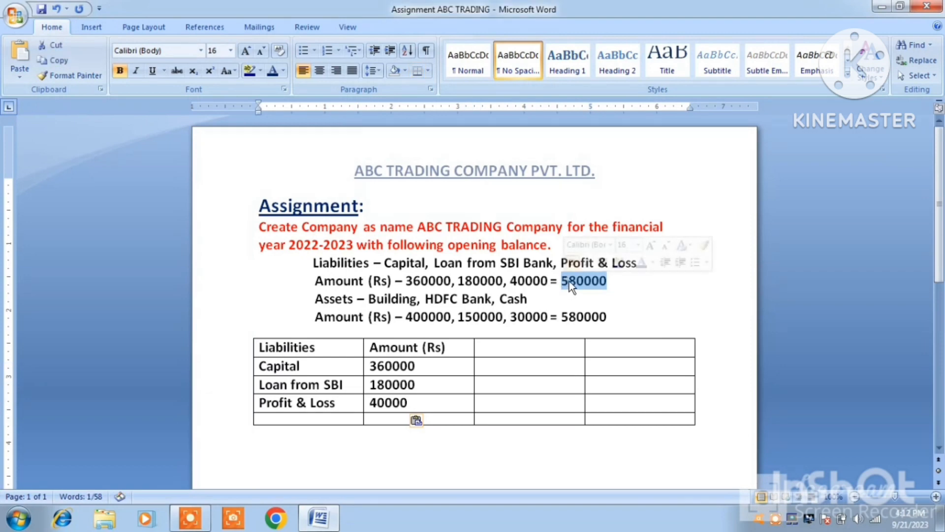
{"action": "right_click", "coordinate": [570, 284]}
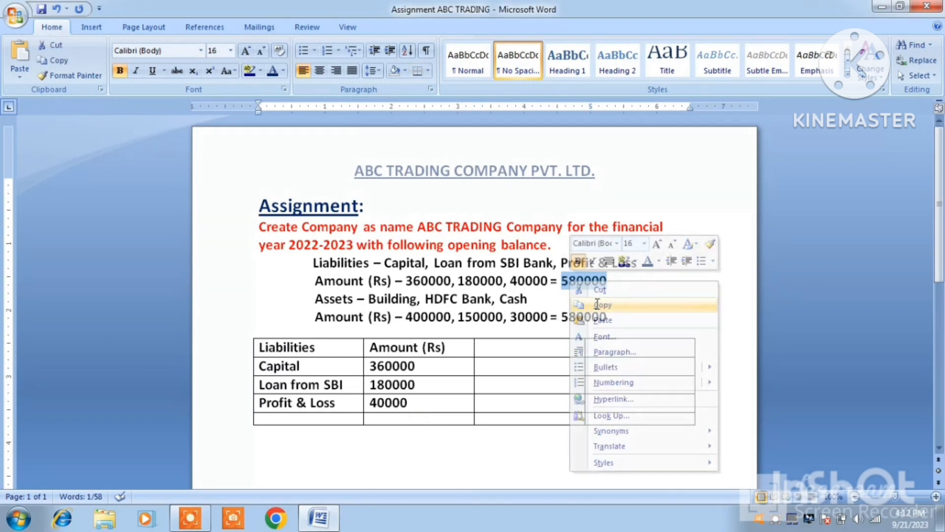
{"action": "left_click", "coordinate": [597, 303]}
{"action": "left_click", "coordinate": [389, 419]}
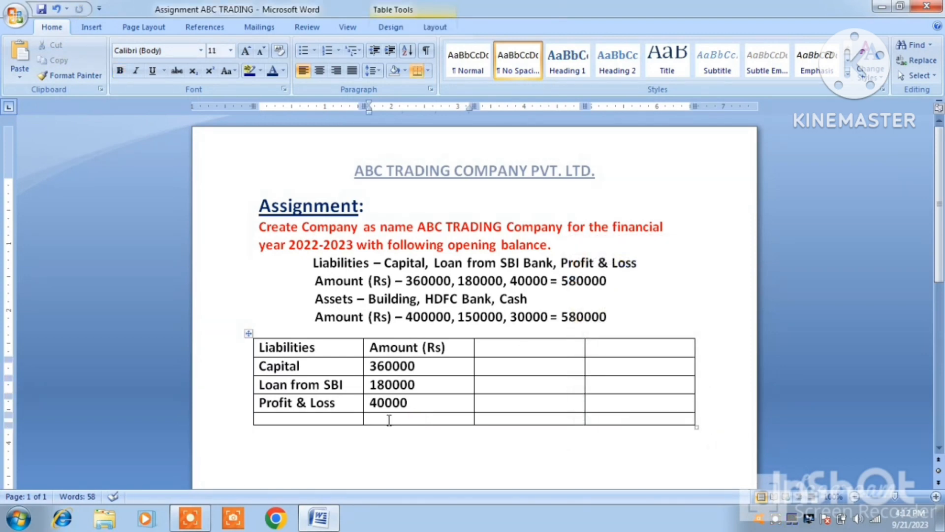
{"action": "key", "text": "ctrl+v"}
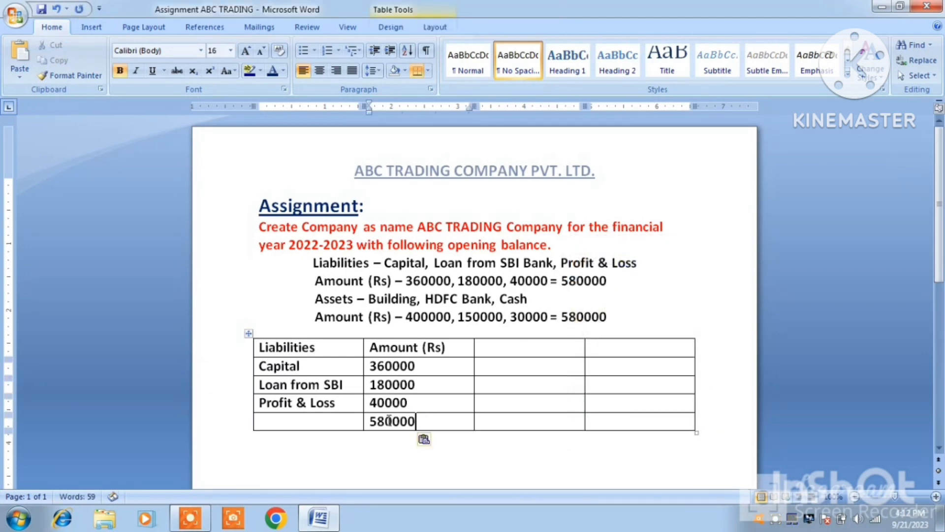
Step: Copy the word "Assets" from the assets line into the header cell of the table's third column
{"action": "left_click", "coordinate": [504, 348]}
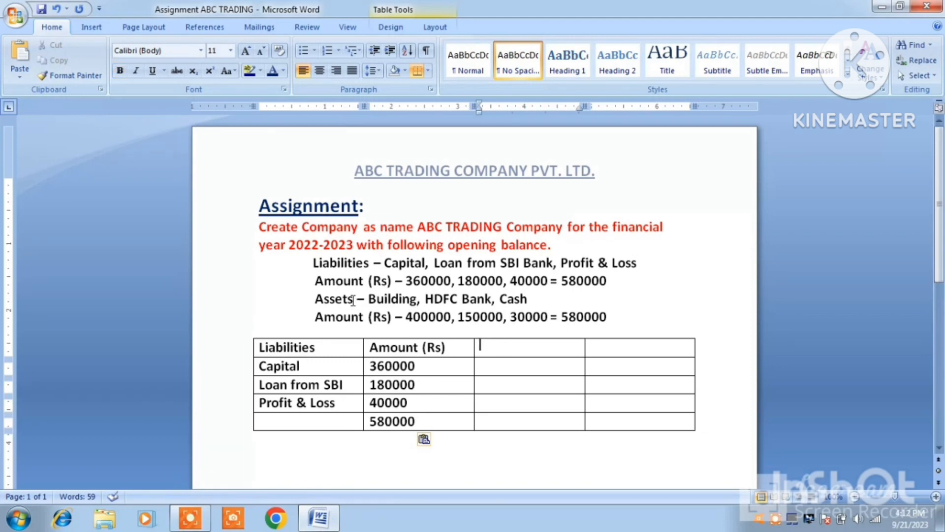
{"action": "left_click_drag", "start_coordinate": [353, 300], "coordinate": [319, 297]}
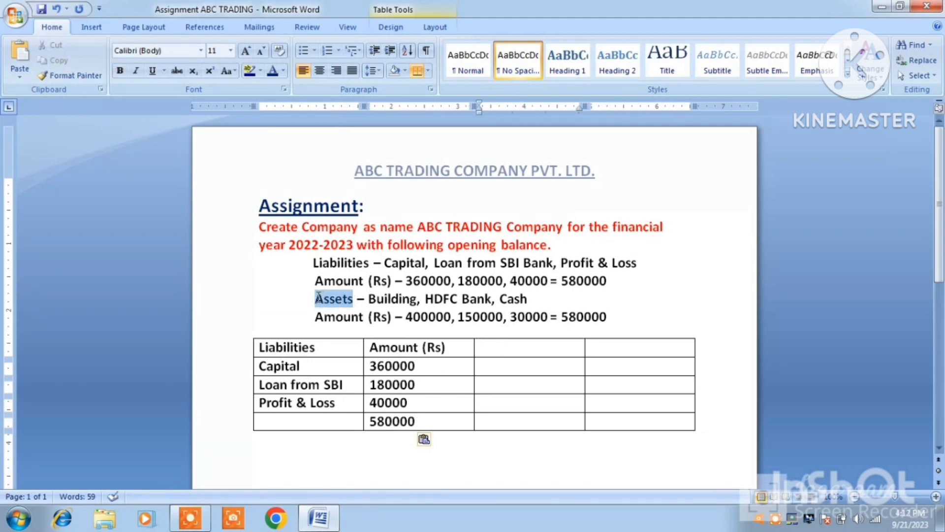
{"action": "right_click", "coordinate": [328, 301]}
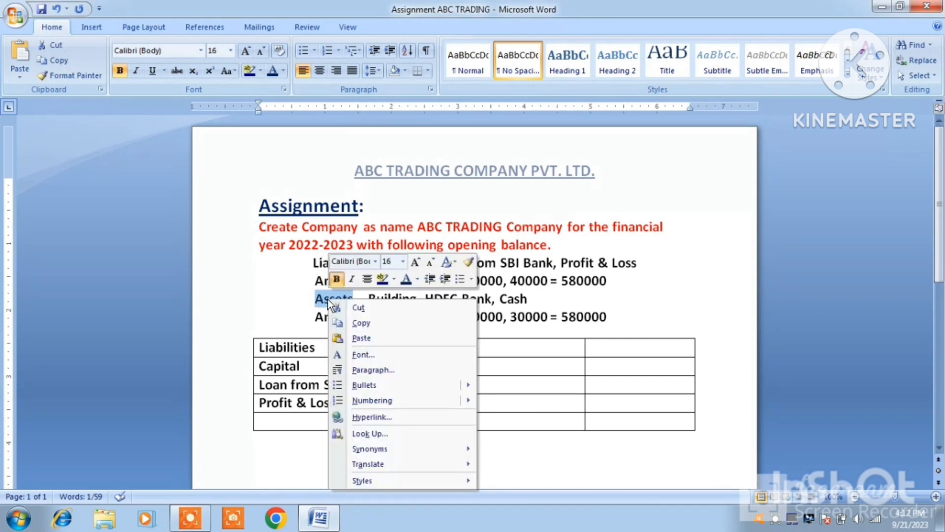
{"action": "left_click", "coordinate": [361, 323]}
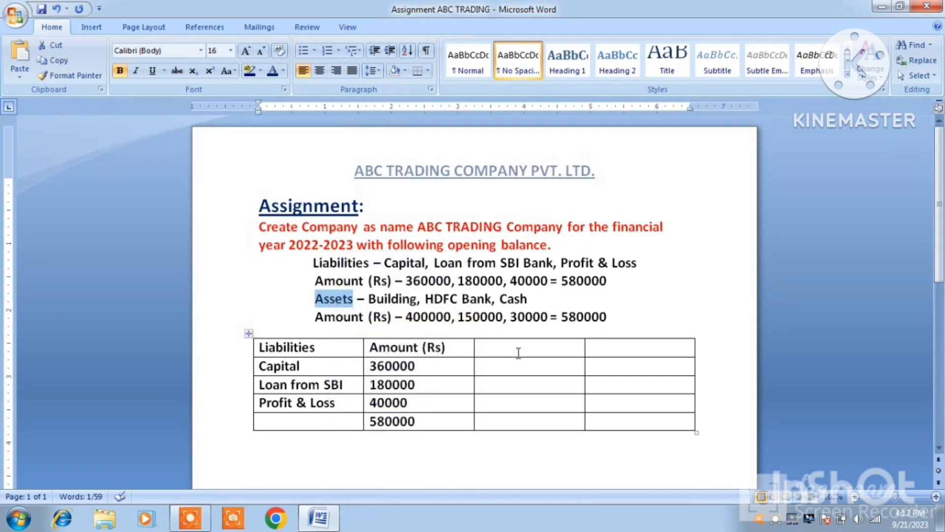
{"action": "left_click", "coordinate": [518, 352]}
{"action": "key", "text": "ctrl+v"}
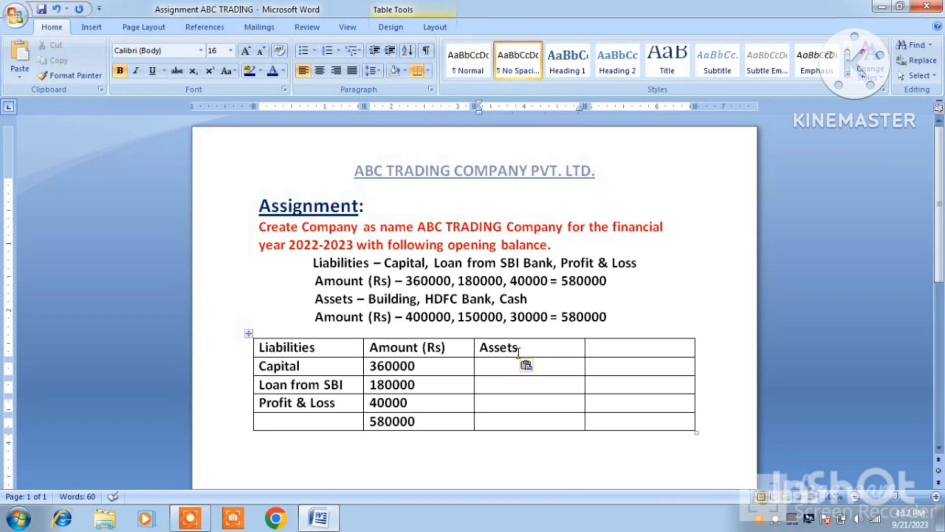
Step: Copy "Building" from the assets line into the table's third column, second row
{"action": "left_click", "coordinate": [415, 299]}
{"action": "left_click_drag", "start_coordinate": [415, 299], "coordinate": [369, 300]}
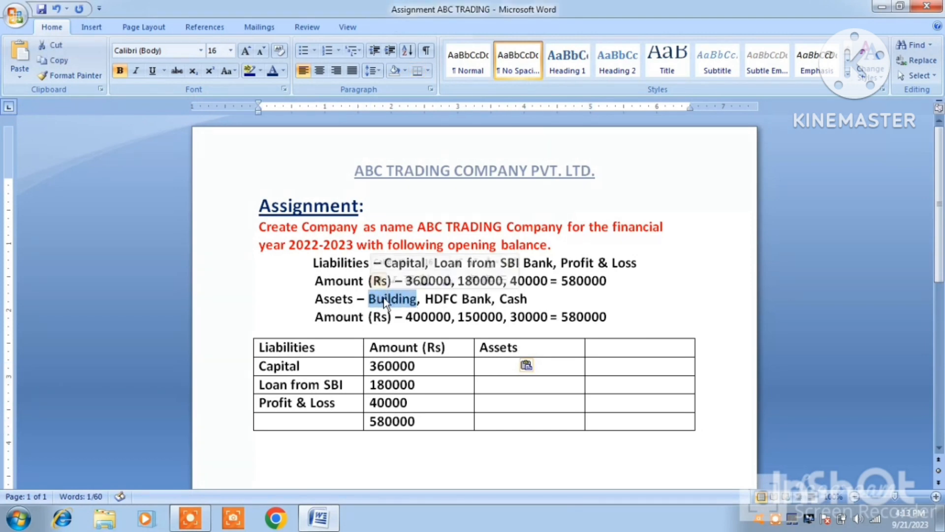
{"action": "right_click", "coordinate": [383, 298]}
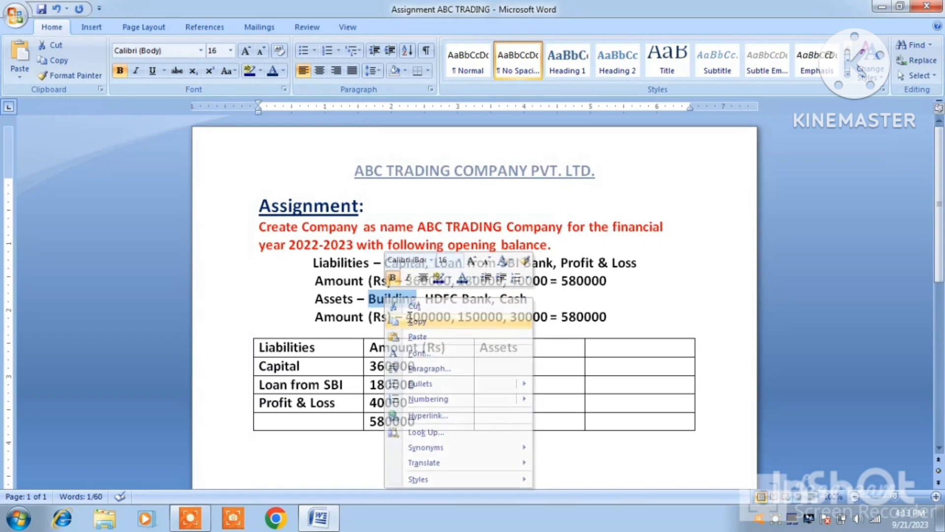
{"action": "left_click", "coordinate": [408, 317]}
{"action": "left_click", "coordinate": [503, 365]}
{"action": "key", "text": "ctrl+v"}
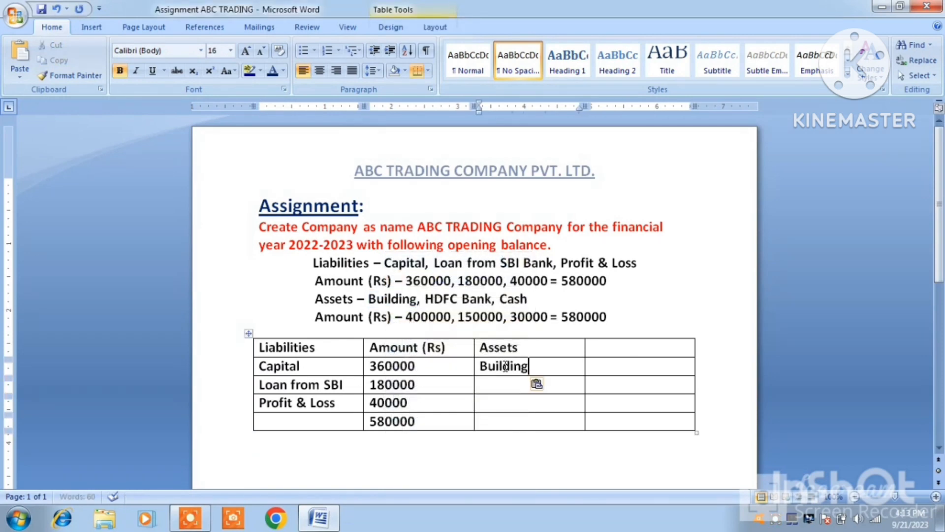
Step: Copy "HDFC Bank" from the assets line into the table's third column, third row
{"action": "left_click", "coordinate": [501, 384]}
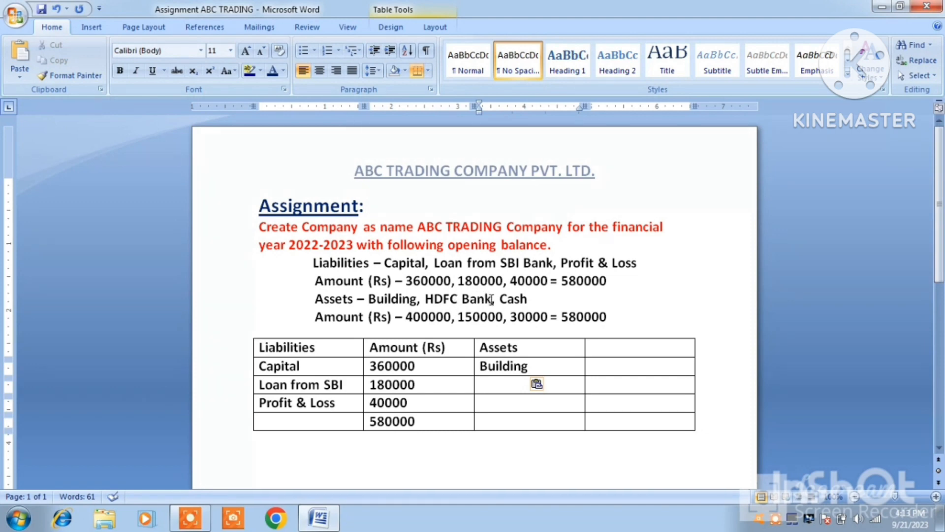
{"action": "left_click_drag", "start_coordinate": [491, 299], "coordinate": [426, 298]}
{"action": "right_click", "coordinate": [437, 303]}
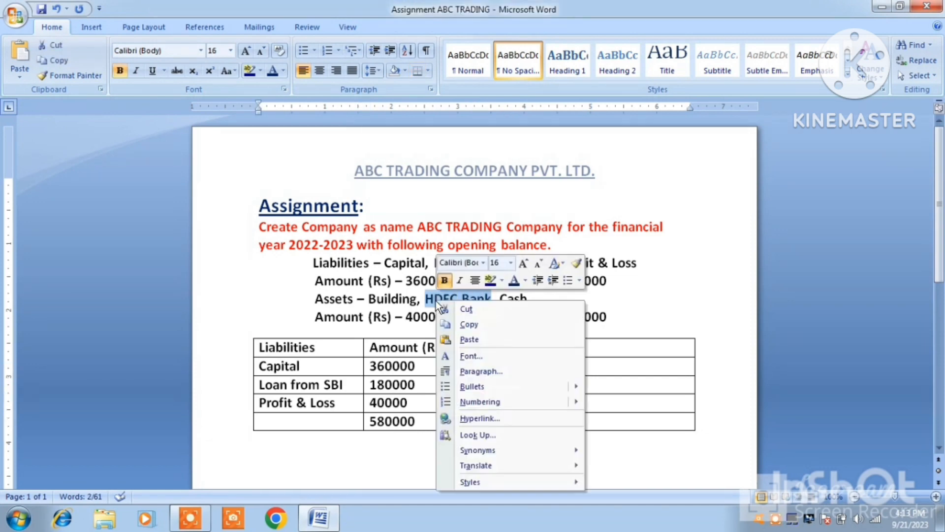
{"action": "left_click", "coordinate": [468, 324]}
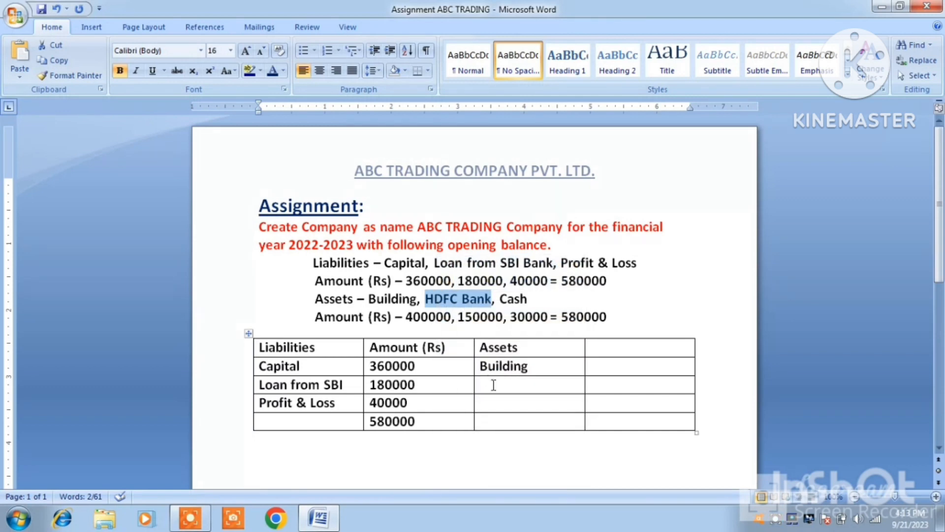
{"action": "left_click", "coordinate": [494, 385]}
{"action": "key", "text": "ctrl+v"}
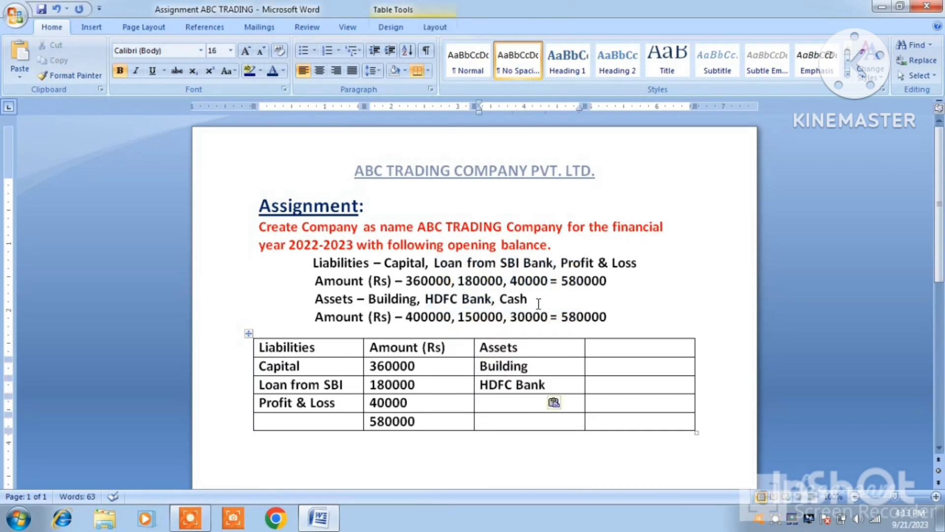
Step: Copy "Cash" from the assets line into the table's third column, fourth row
{"action": "left_click_drag", "start_coordinate": [528, 299], "coordinate": [501, 298]}
{"action": "right_click", "coordinate": [509, 302]}
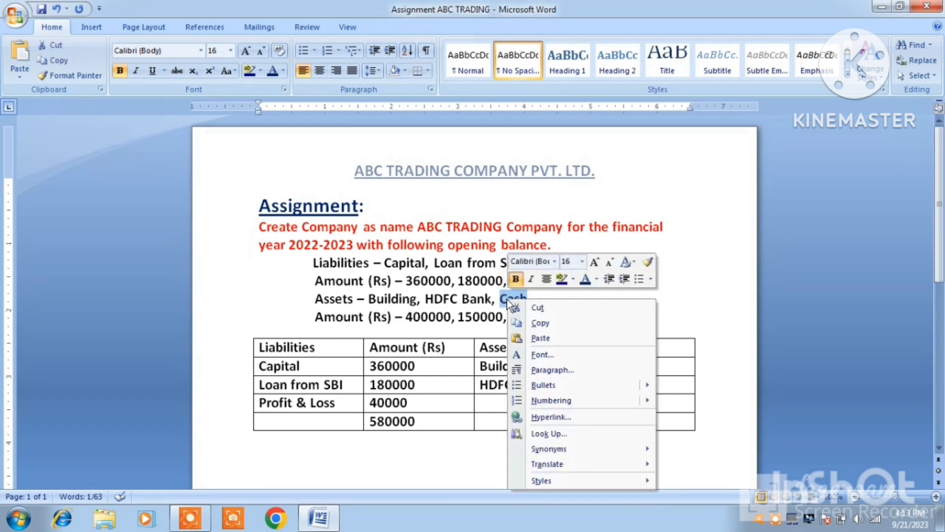
{"action": "left_click", "coordinate": [536, 322]}
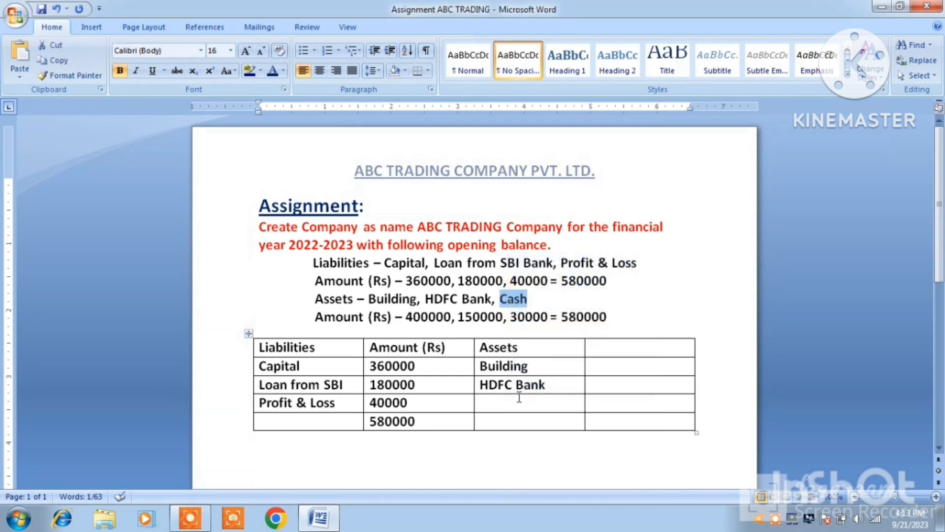
{"action": "left_click", "coordinate": [515, 410]}
{"action": "key", "text": "ctrl+v"}
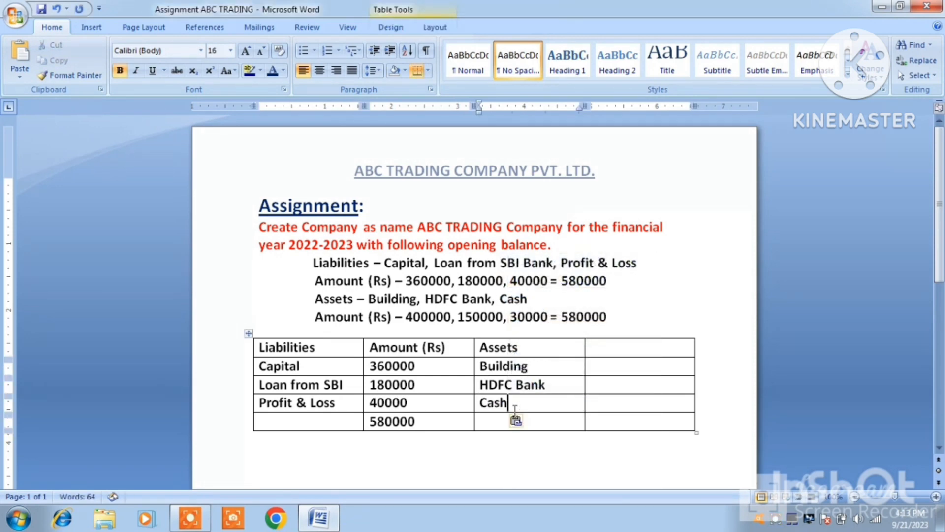
Step: Copy "Amount (Rs)" from the assets amount line into the header cell of the table's fourth column
{"action": "left_click", "coordinate": [607, 346]}
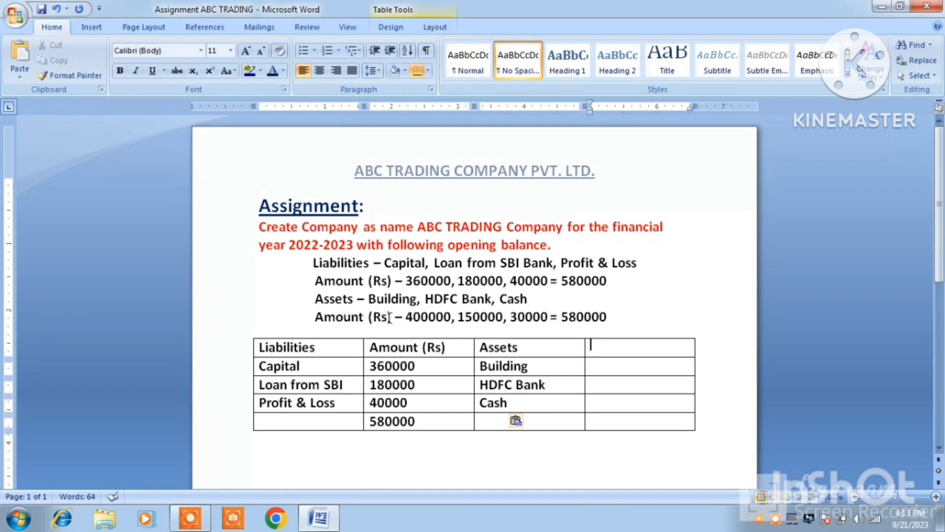
{"action": "left_click_drag", "start_coordinate": [389, 317], "coordinate": [314, 317]}
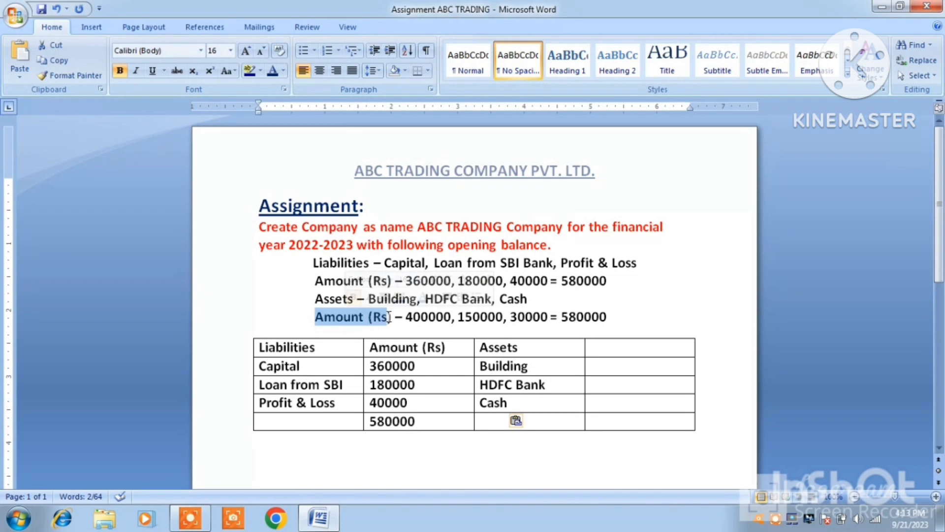
{"action": "left_click", "coordinate": [391, 316]}
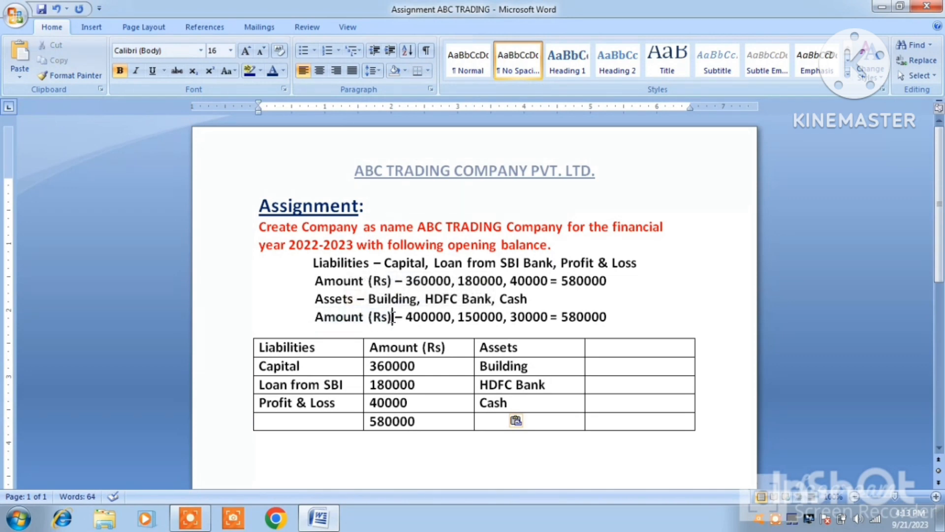
{"action": "double_click", "coordinate": [393, 317]}
{"action": "left_click_drag", "start_coordinate": [392, 316], "coordinate": [325, 317]}
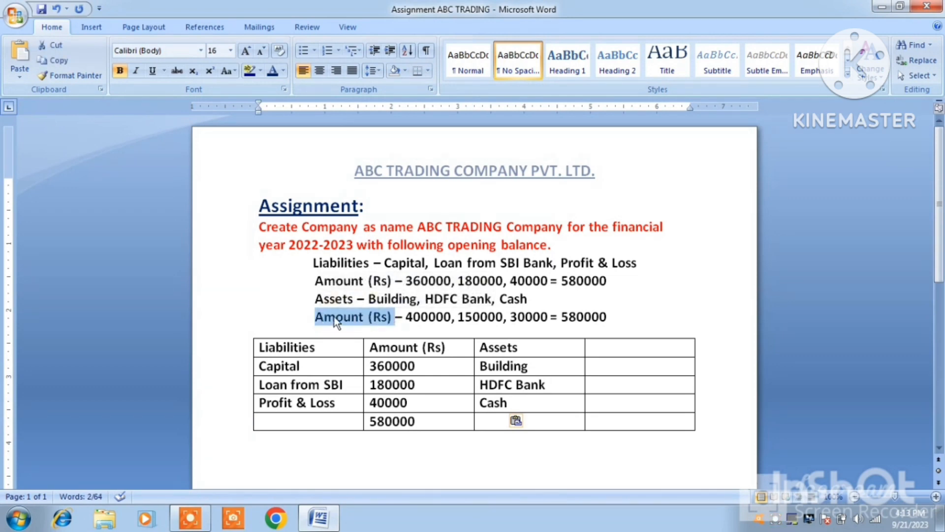
{"action": "right_click", "coordinate": [336, 321]}
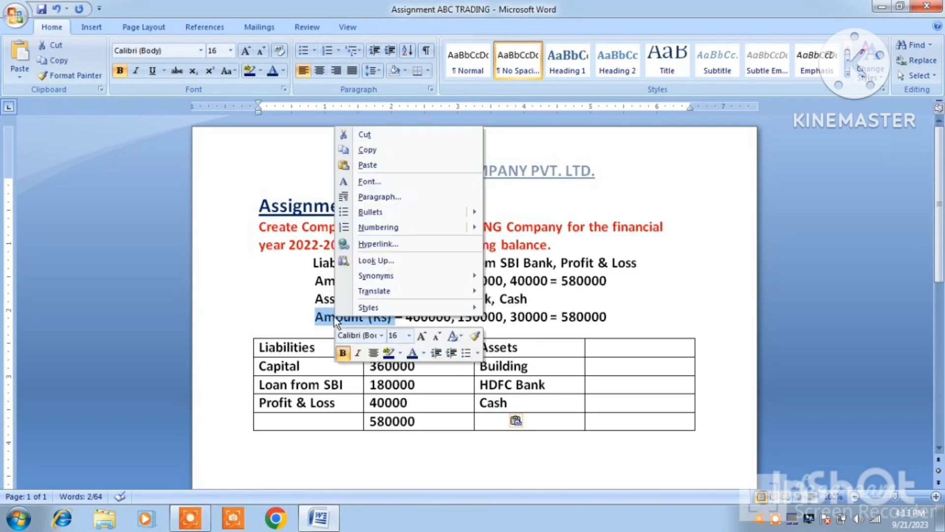
{"action": "left_click", "coordinate": [365, 149]}
{"action": "left_click", "coordinate": [634, 347]}
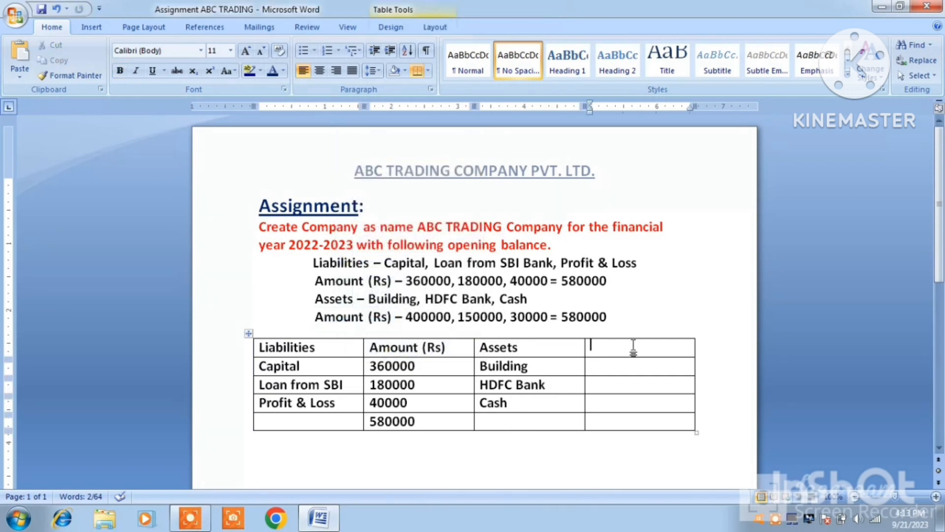
{"action": "key", "text": "ctrl+v"}
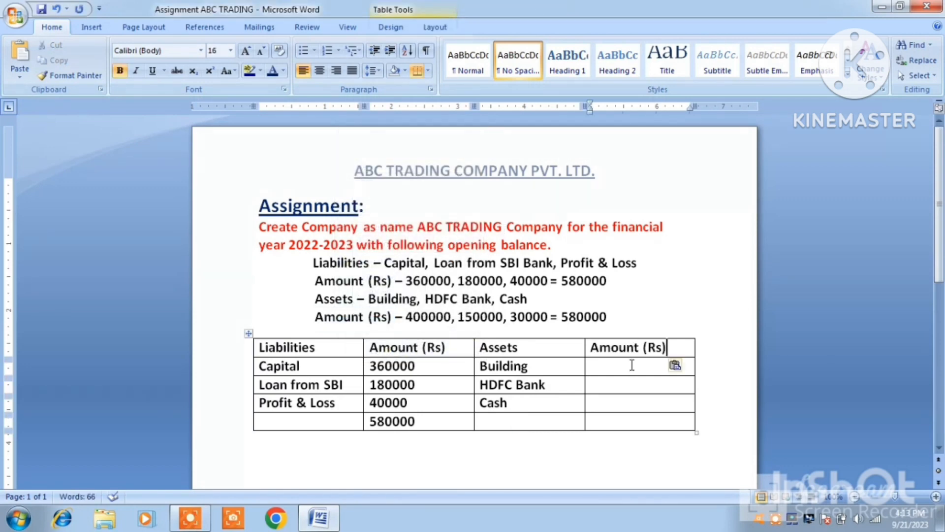
Step: Copy 400000 from the assets amount line into the table's fourth column, in the Building row
{"action": "left_click", "coordinate": [632, 365]}
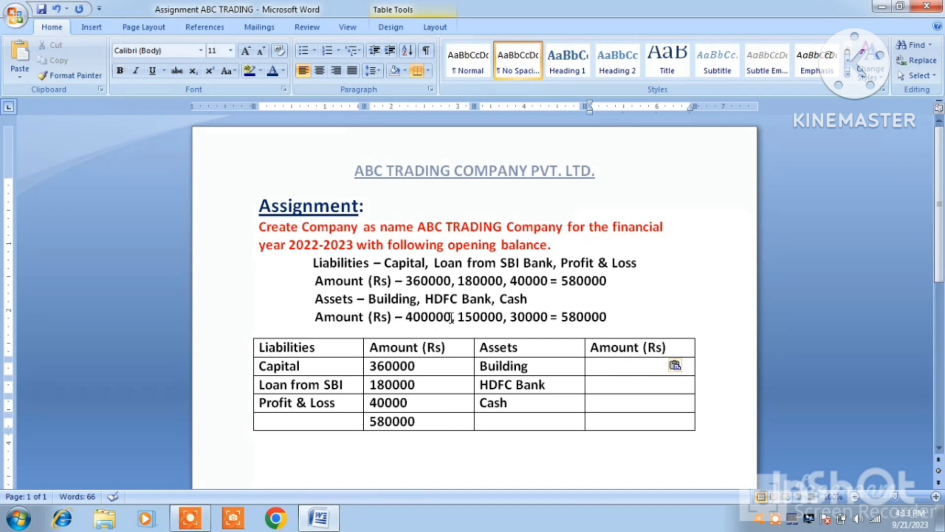
{"action": "left_click_drag", "start_coordinate": [452, 317], "coordinate": [406, 318]}
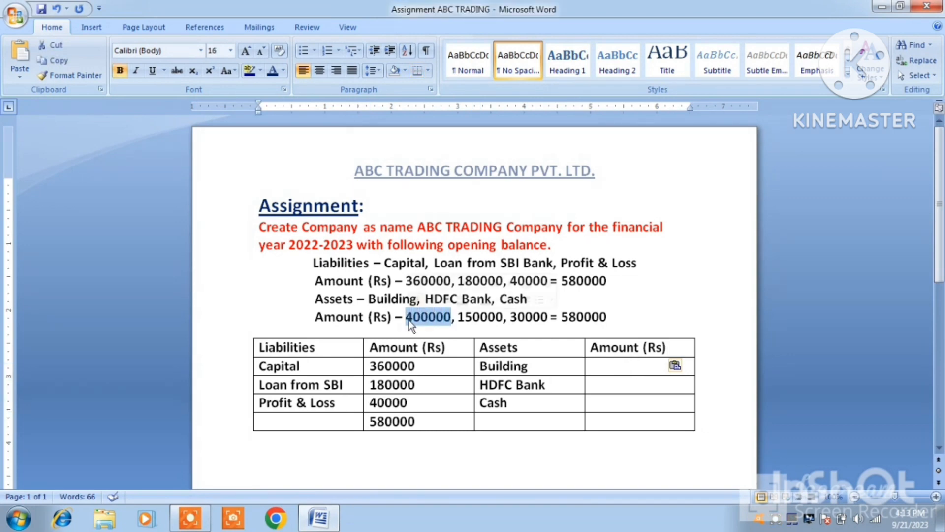
{"action": "right_click", "coordinate": [409, 325]}
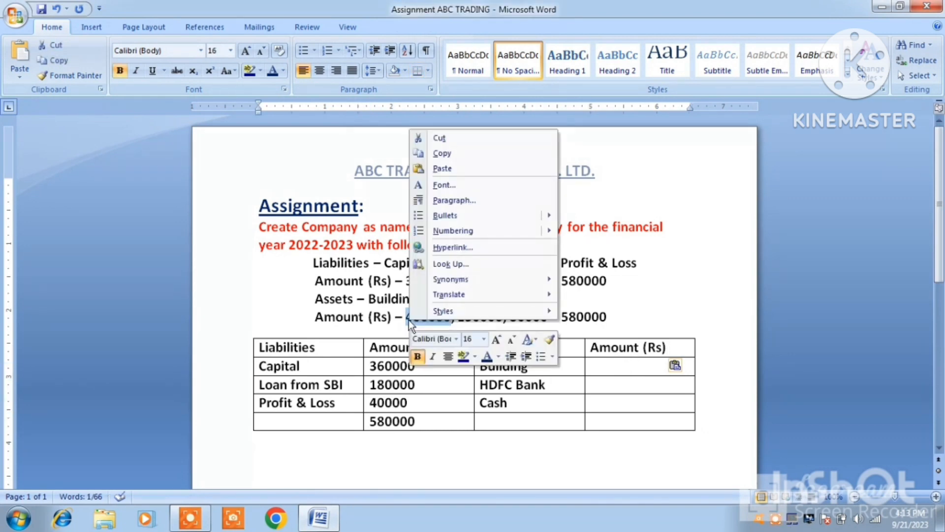
{"action": "left_click", "coordinate": [442, 154]}
{"action": "left_click", "coordinate": [614, 370]}
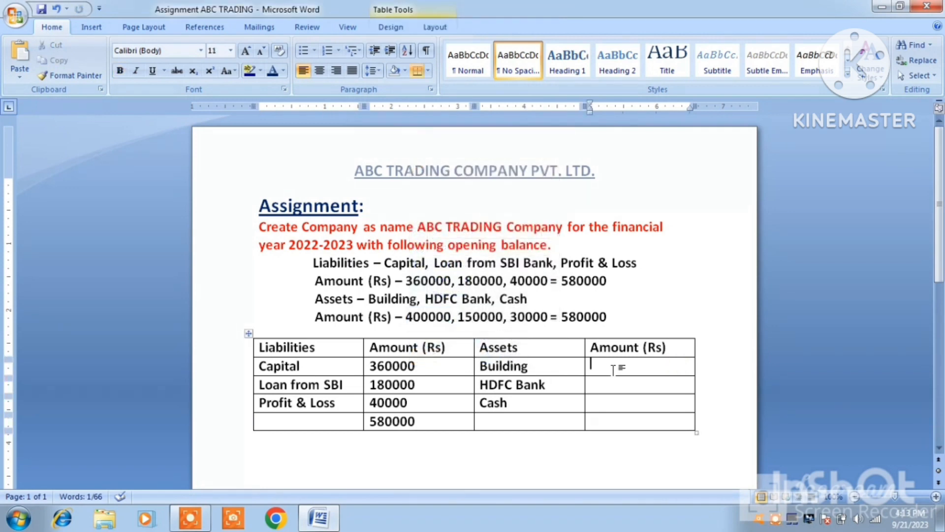
{"action": "key", "text": "ctrl+v"}
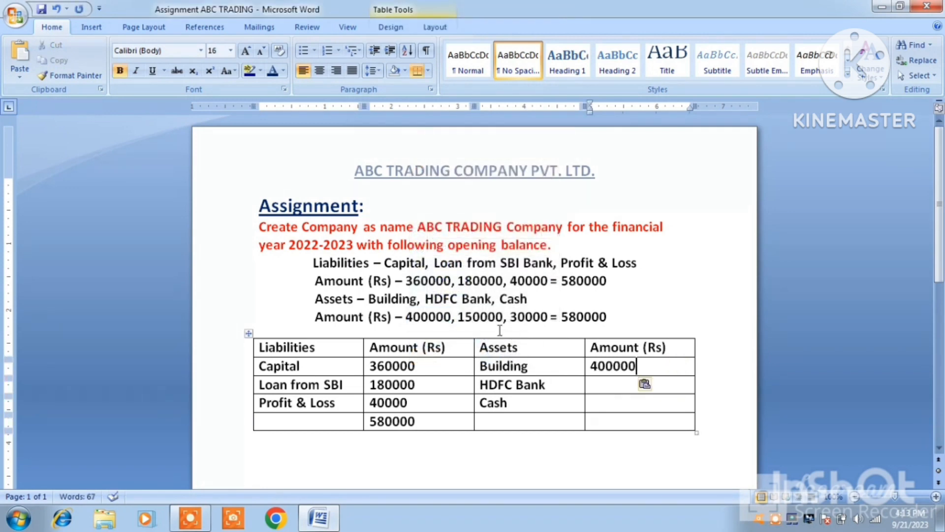
Step: Copy 150000 from the assets amount line into the table's fourth column, in the HDFC Bank row
{"action": "left_click_drag", "start_coordinate": [504, 318], "coordinate": [462, 323]}
{"action": "right_click", "coordinate": [463, 326]}
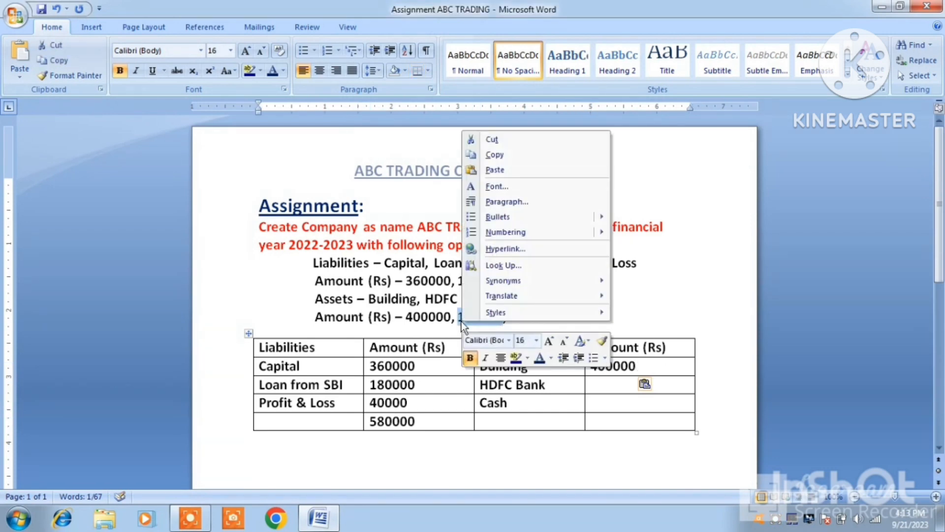
{"action": "left_click", "coordinate": [490, 156]}
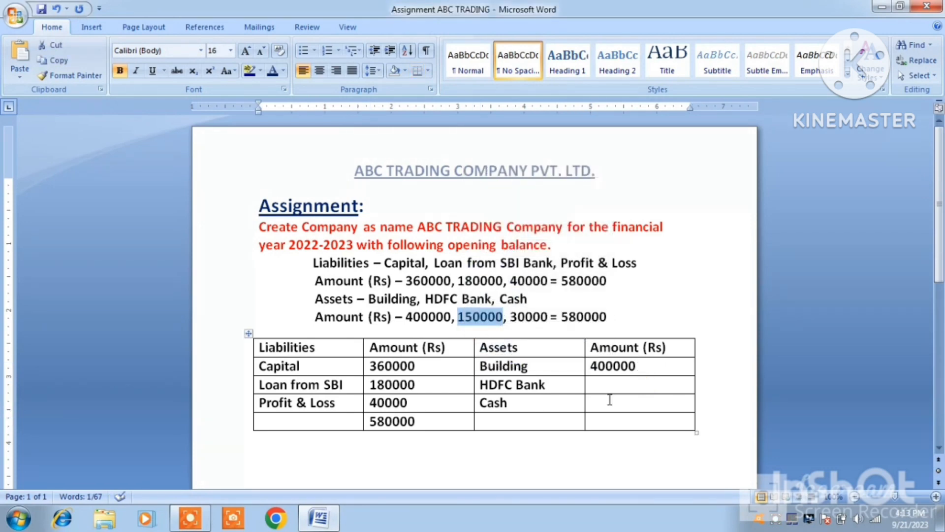
{"action": "left_click", "coordinate": [616, 383]}
{"action": "key", "text": "ctrl+v"}
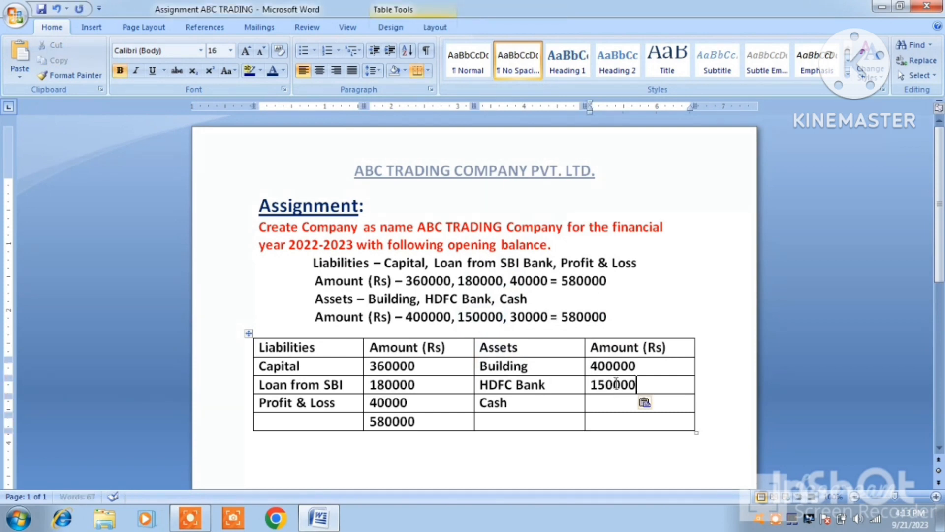
Step: Copy 30000 from the assets amount line into the table's fourth column, in the Cash row
{"action": "left_click", "coordinate": [617, 403]}
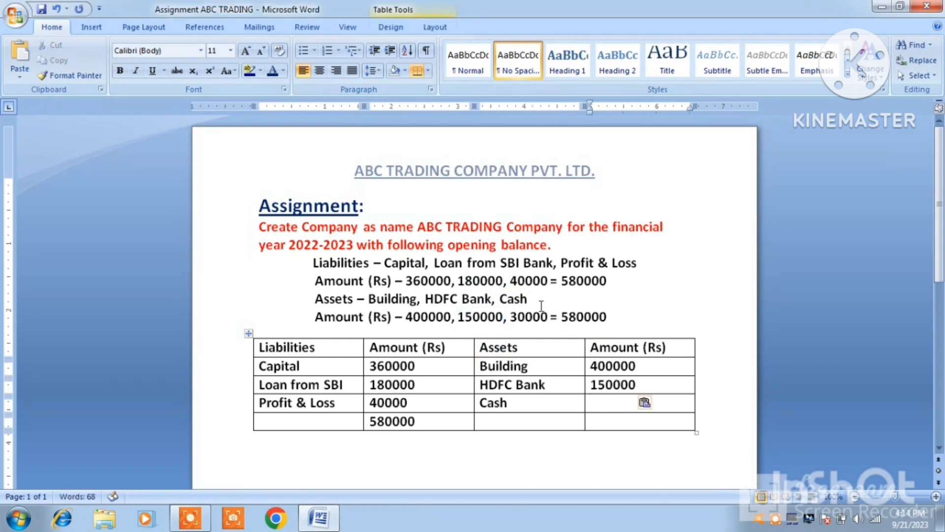
{"action": "left_click_drag", "start_coordinate": [548, 317], "coordinate": [507, 319]}
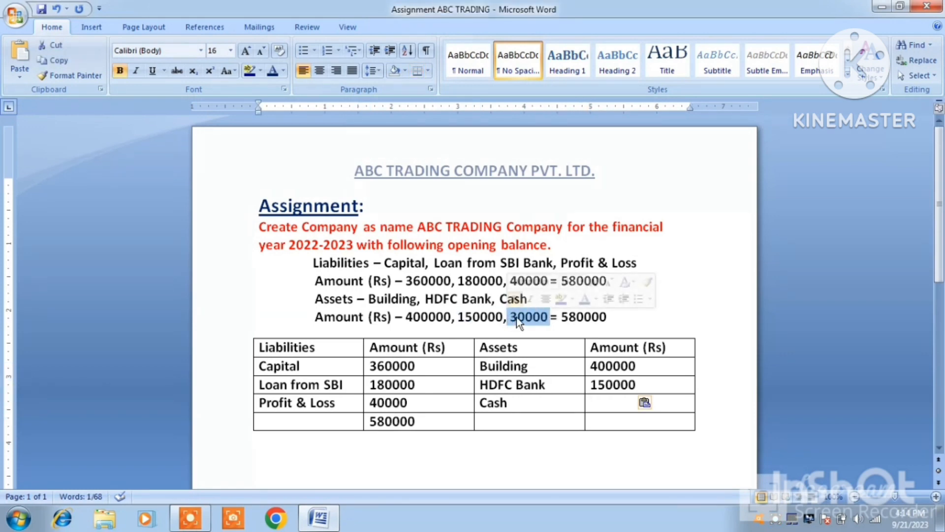
{"action": "right_click", "coordinate": [516, 317]}
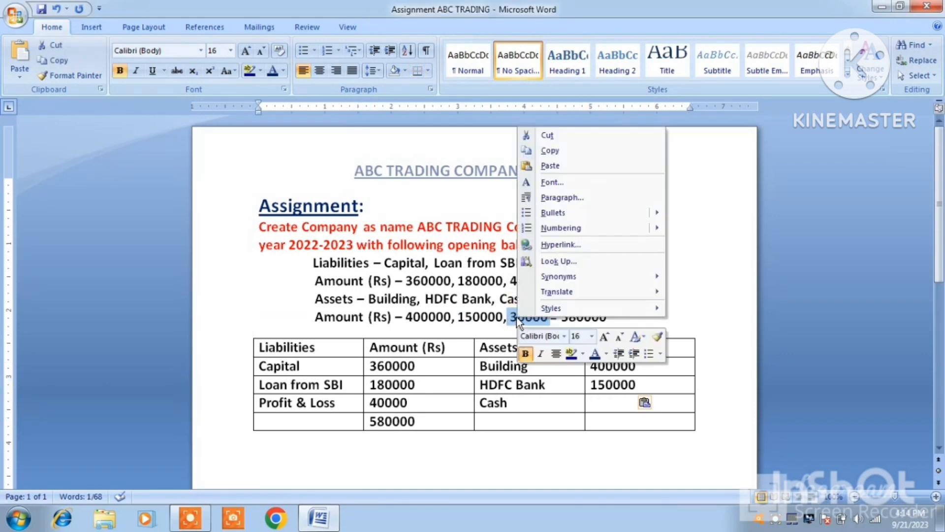
{"action": "left_click", "coordinate": [547, 150]}
{"action": "left_click", "coordinate": [616, 410]}
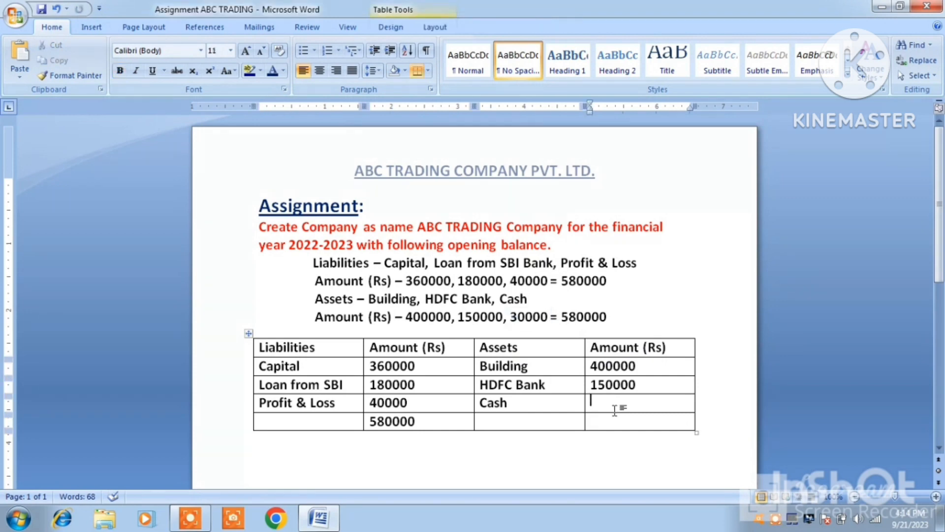
{"action": "key", "text": "ctrl+v"}
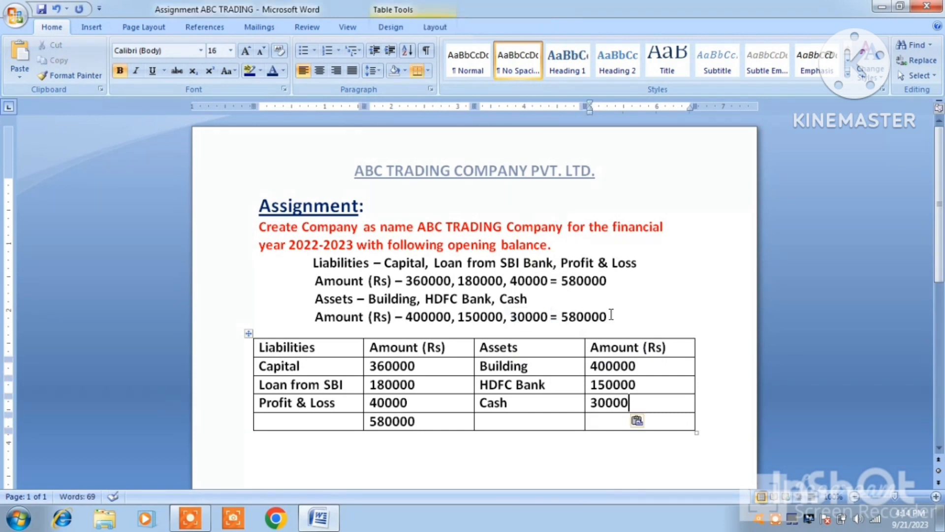
Step: Copy the total 580000 from the assets amount line into the last row of the table's fourth column
{"action": "left_click", "coordinate": [611, 315]}
{"action": "left_click_drag", "start_coordinate": [611, 315], "coordinate": [564, 322]}
{"action": "right_click", "coordinate": [563, 322]}
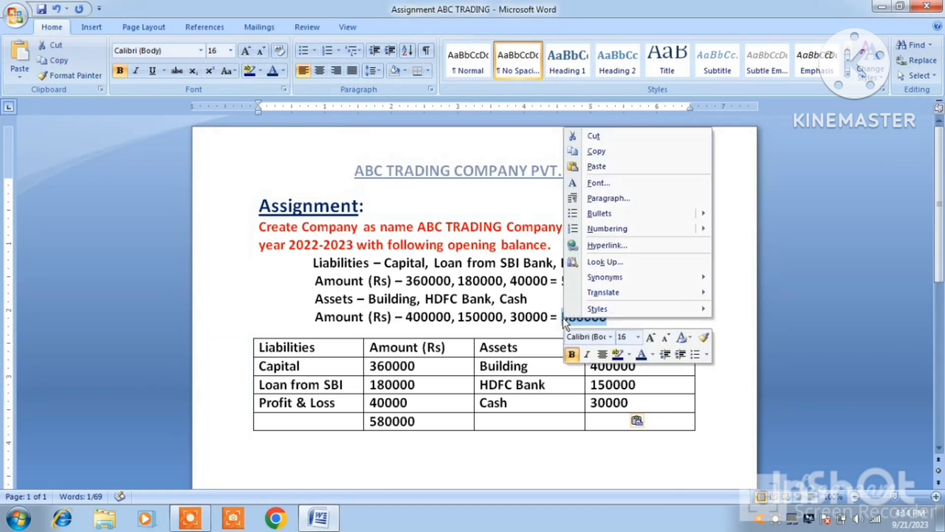
{"action": "left_click", "coordinate": [588, 152]}
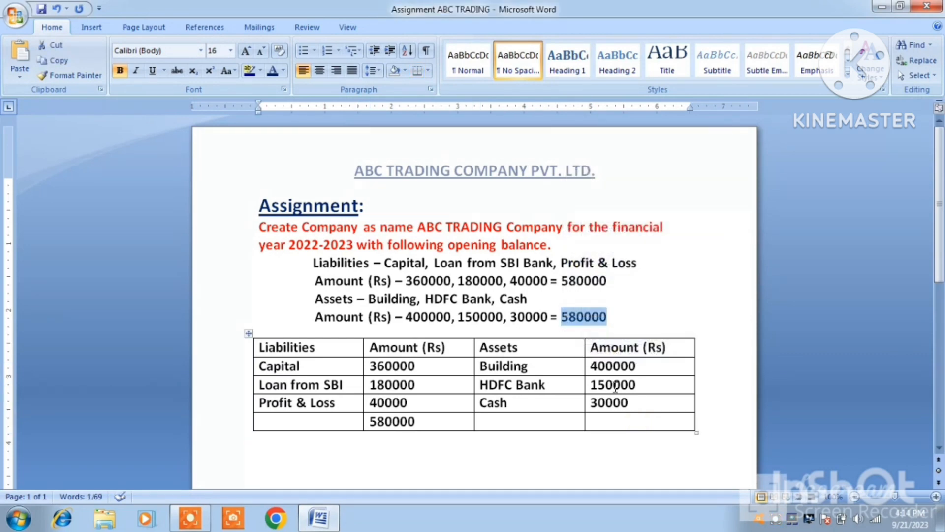
{"action": "left_click", "coordinate": [620, 424]}
{"action": "key", "text": "ctrl+v"}
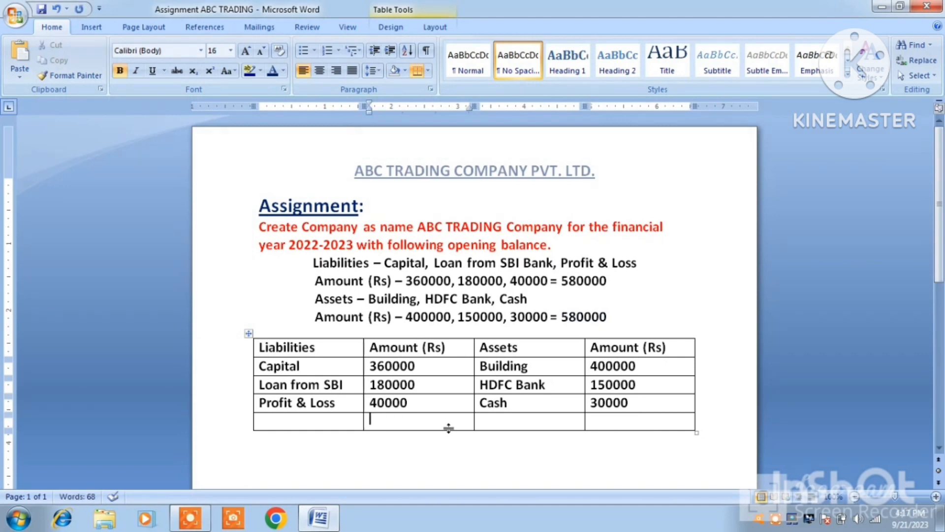
Step: Put the total 580000 back in the last row of the table's second column
{"action": "left_click", "coordinate": [444, 424]}
{"action": "key", "text": "ctrl+v"}
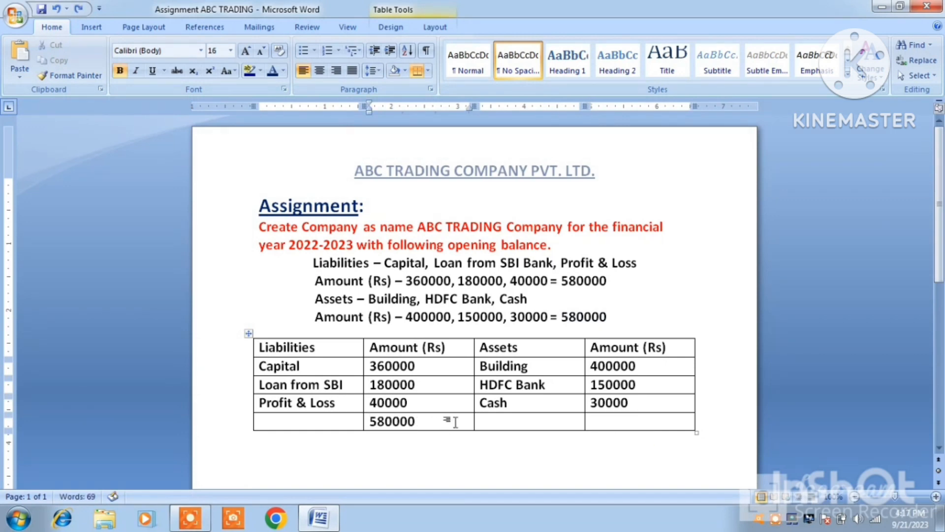
Step: Insert a formula field with =SUM(ABOVE) in the last row of the table's fourth column
{"action": "left_click", "coordinate": [606, 423]}
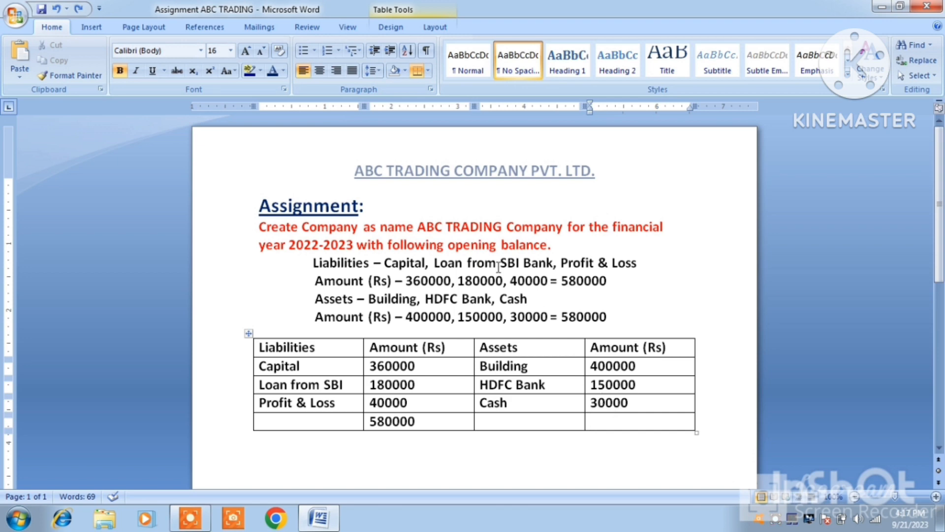
{"action": "left_click", "coordinate": [88, 32]}
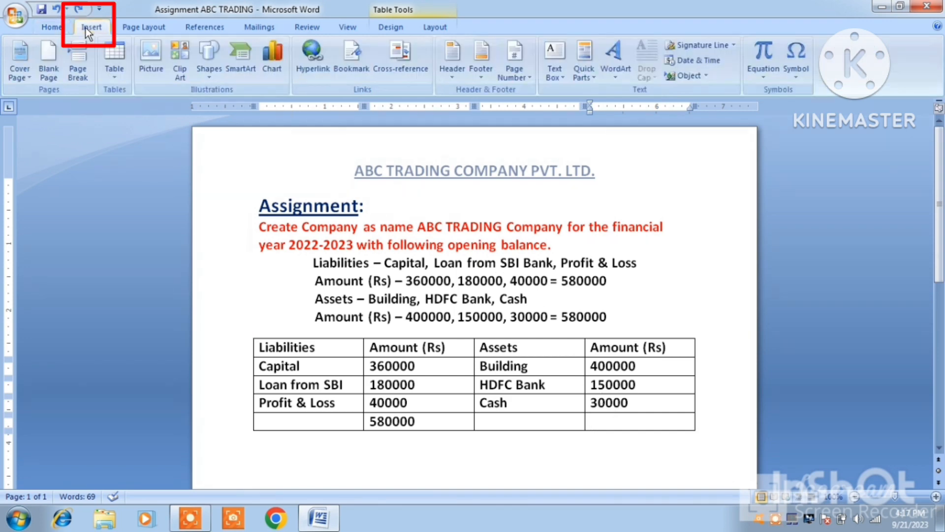
{"action": "left_click", "coordinate": [583, 71]}
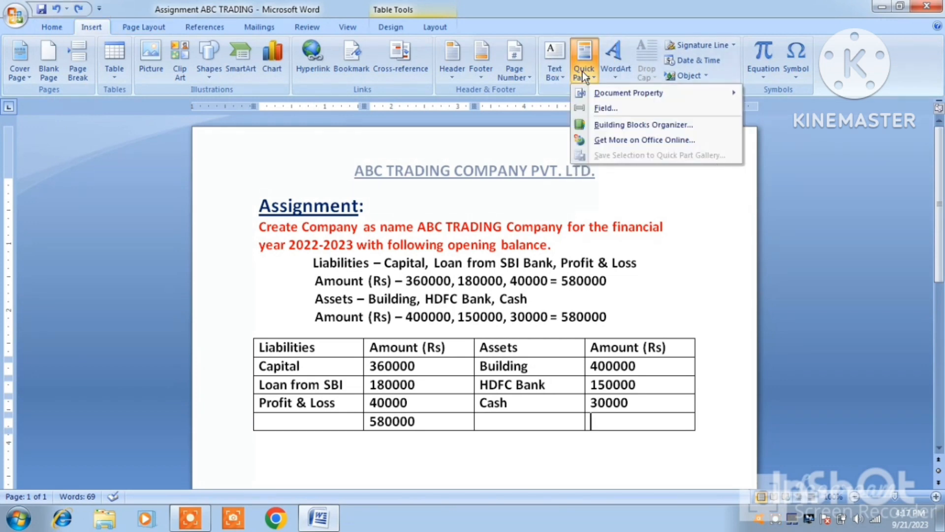
{"action": "left_click", "coordinate": [613, 109]}
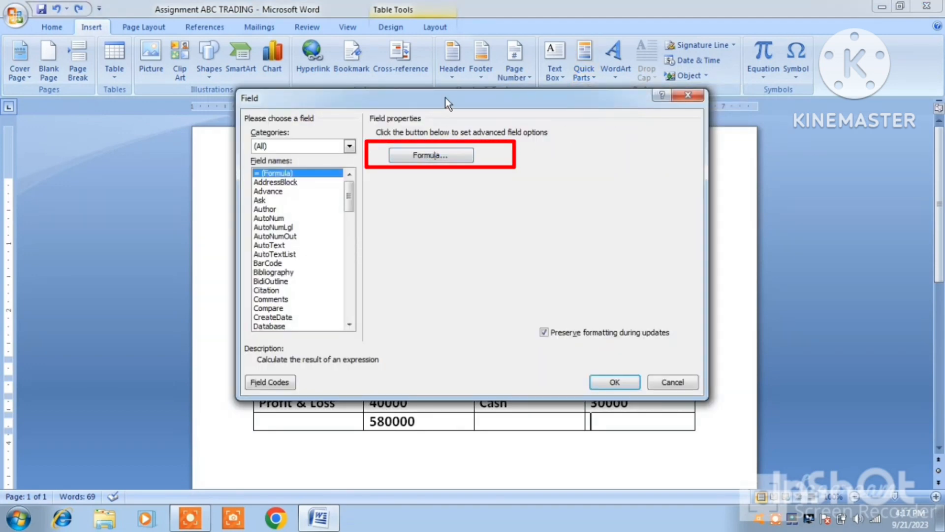
{"action": "left_click_drag", "start_coordinate": [445, 98], "coordinate": [318, 60]}
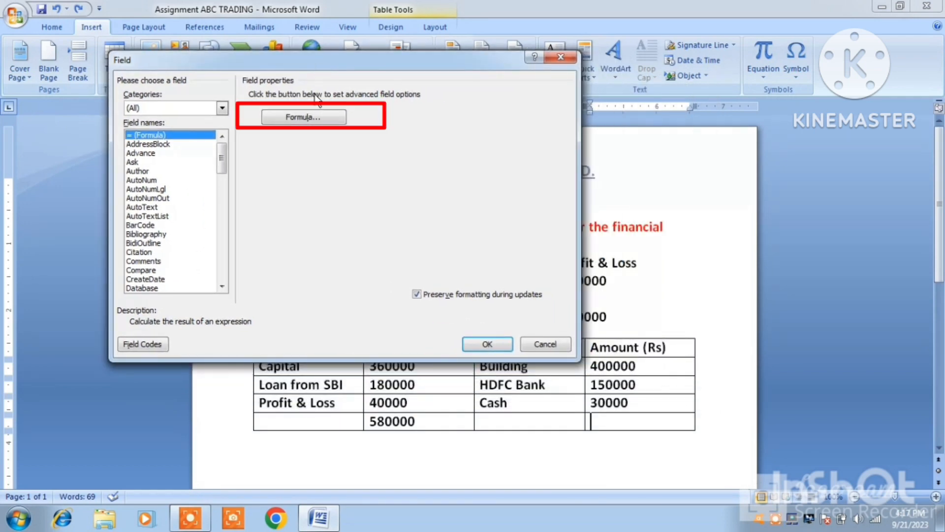
{"action": "left_click", "coordinate": [312, 115]}
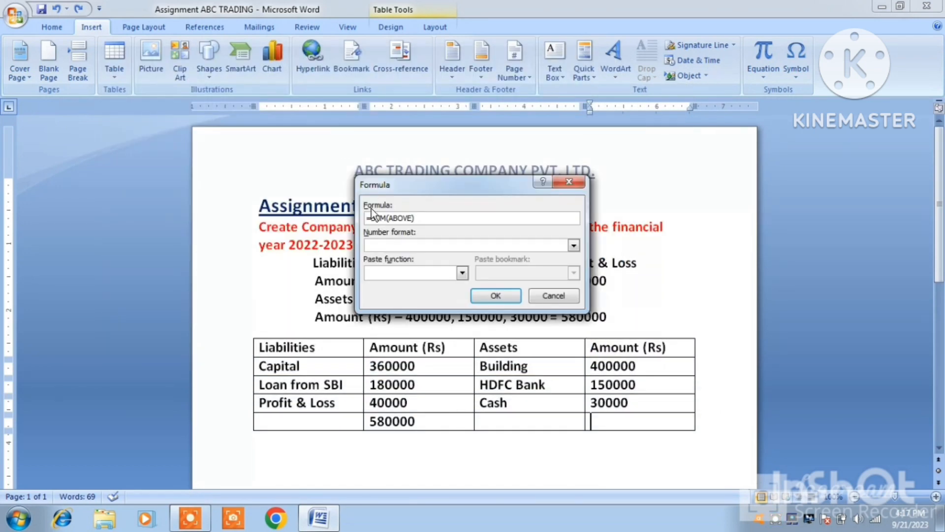
{"action": "left_click", "coordinate": [492, 296]}
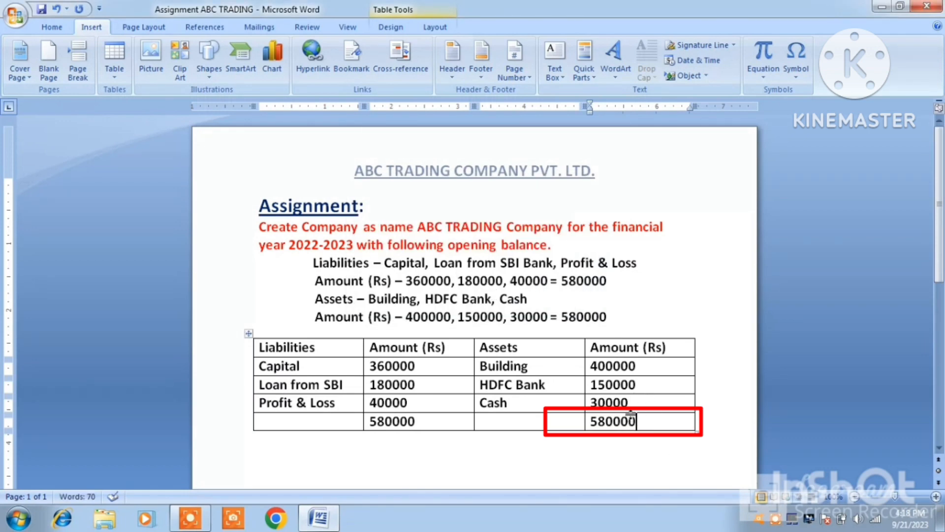
Step: Center the text of all four header cells in the table's first row
{"action": "left_click", "coordinate": [256, 350]}
{"action": "left_click_drag", "start_coordinate": [327, 351], "coordinate": [629, 350]}
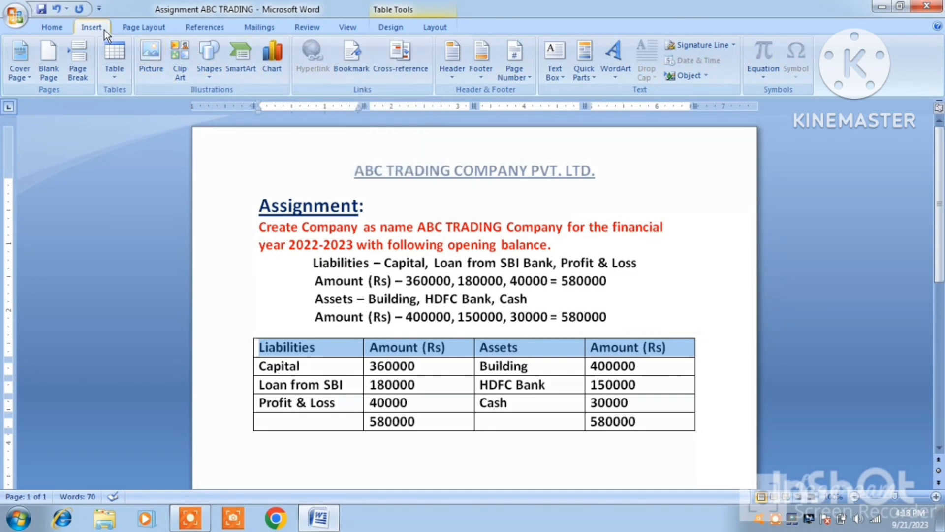
{"action": "left_click", "coordinate": [58, 26]}
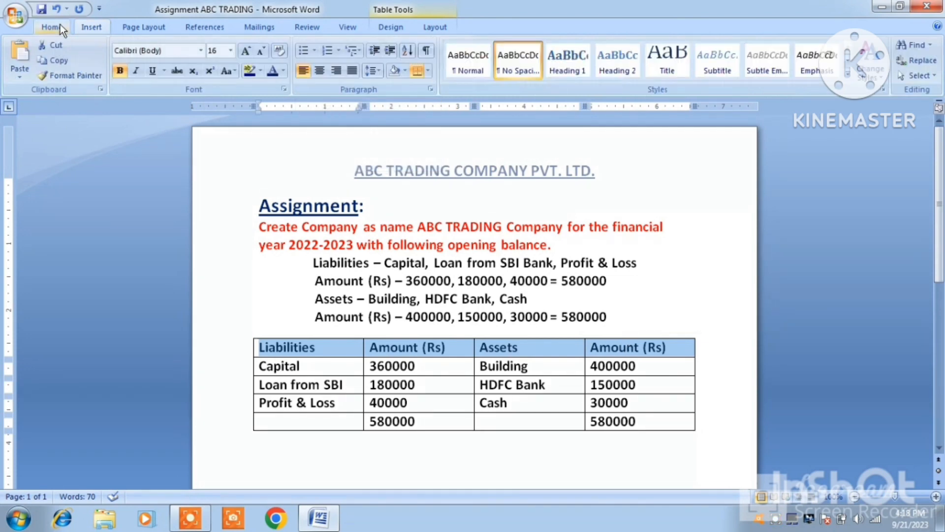
{"action": "left_click", "coordinate": [320, 71]}
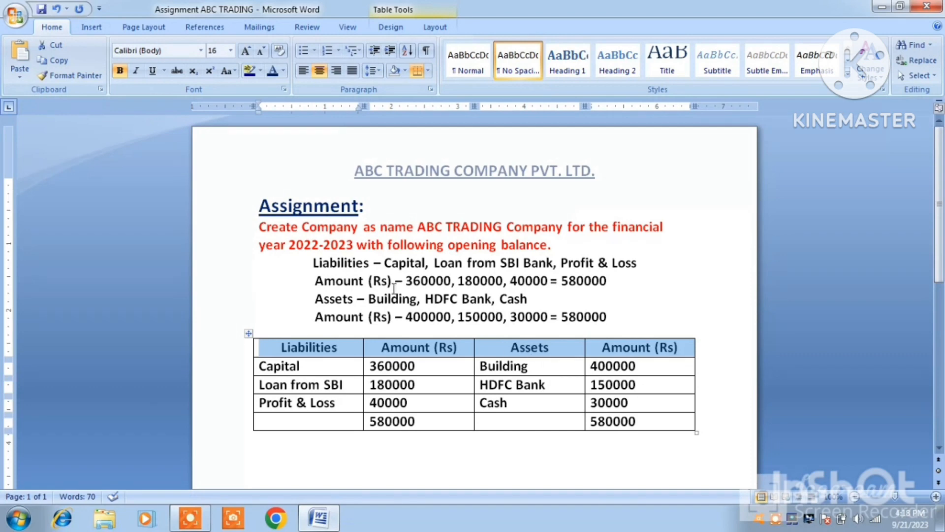
Step: Shade the table's header row with the standard dark blue color
{"action": "left_click", "coordinate": [394, 29]}
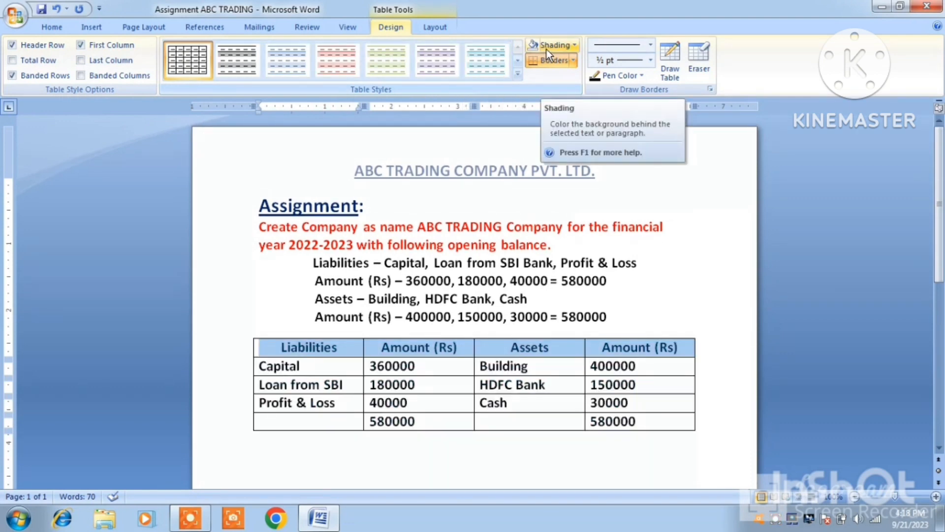
{"action": "left_click", "coordinate": [574, 47]}
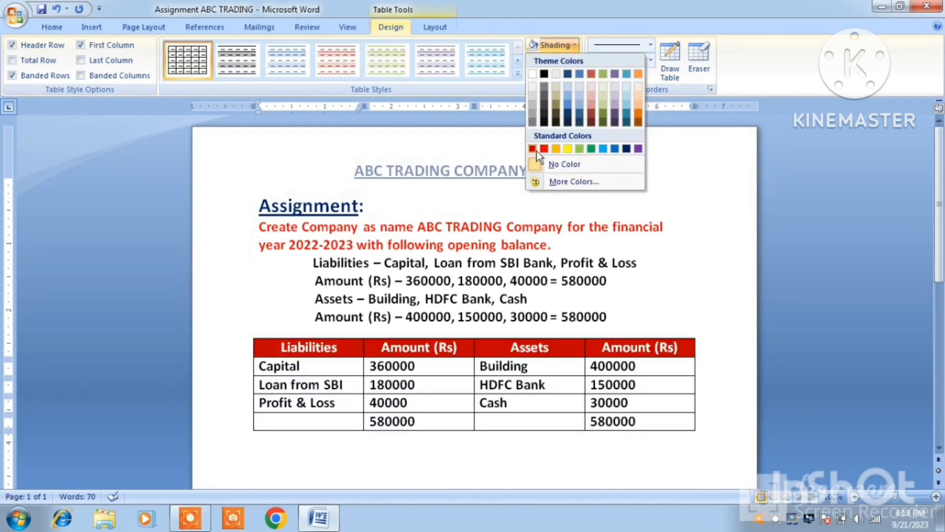
{"action": "left_click", "coordinate": [627, 148]}
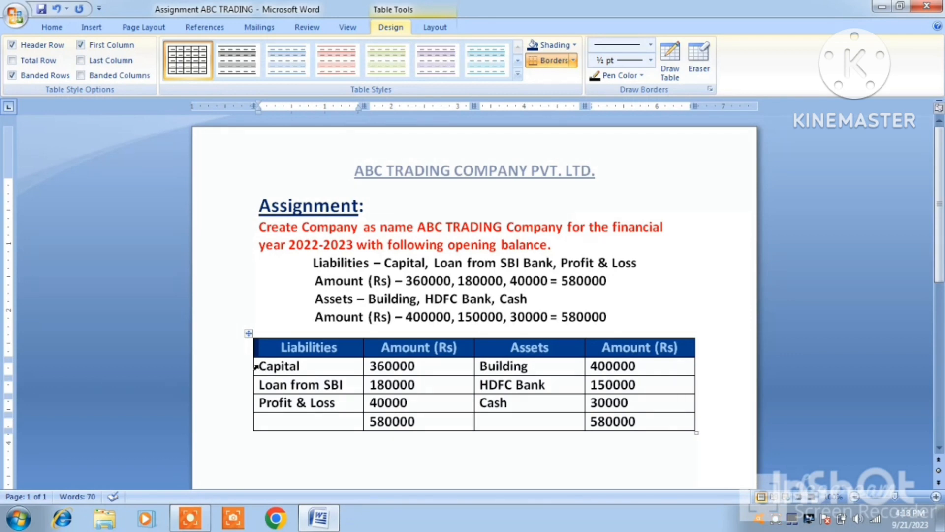
Step: Shade the three table rows from Capital to Profit & Loss with a light aqua theme color
{"action": "left_click_drag", "start_coordinate": [255, 367], "coordinate": [608, 403]}
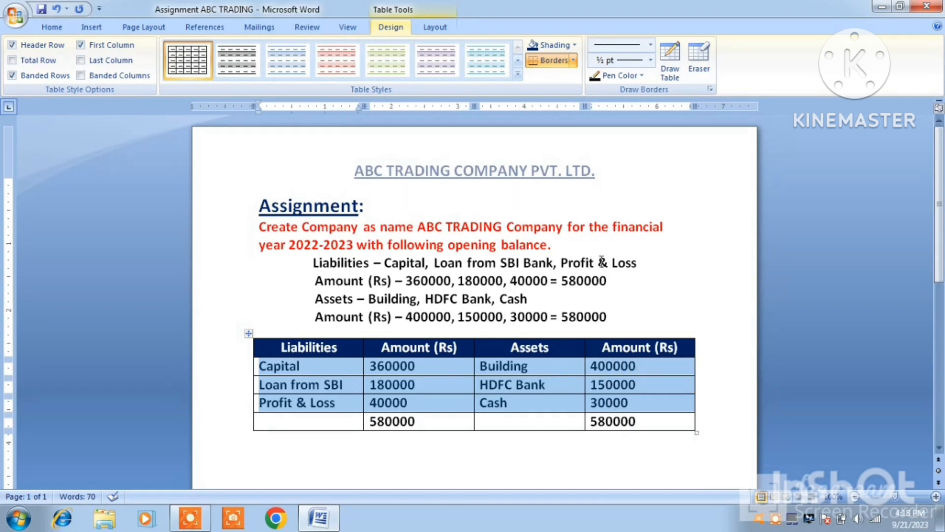
{"action": "left_click", "coordinate": [575, 46]}
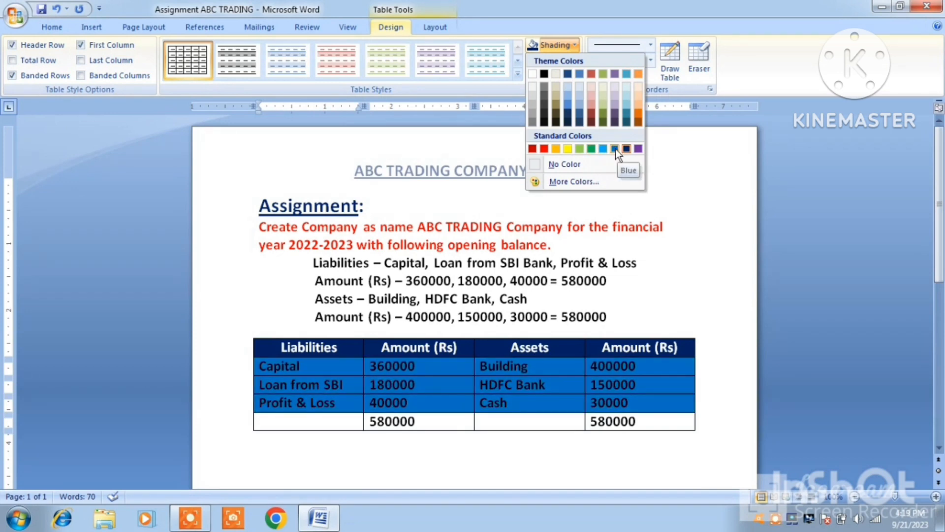
{"action": "left_click", "coordinate": [626, 109]}
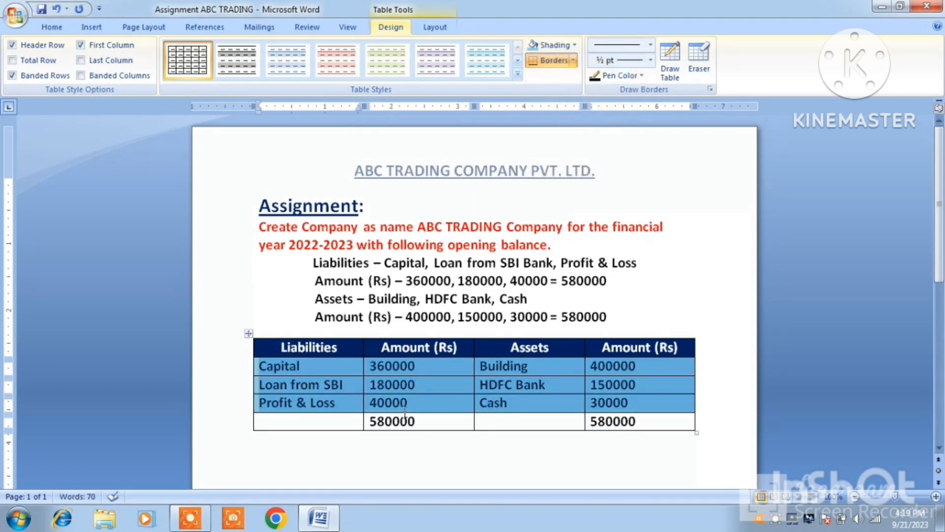
Step: Enter TOTAL in the first cell of the table's last row
{"action": "left_click", "coordinate": [320, 422]}
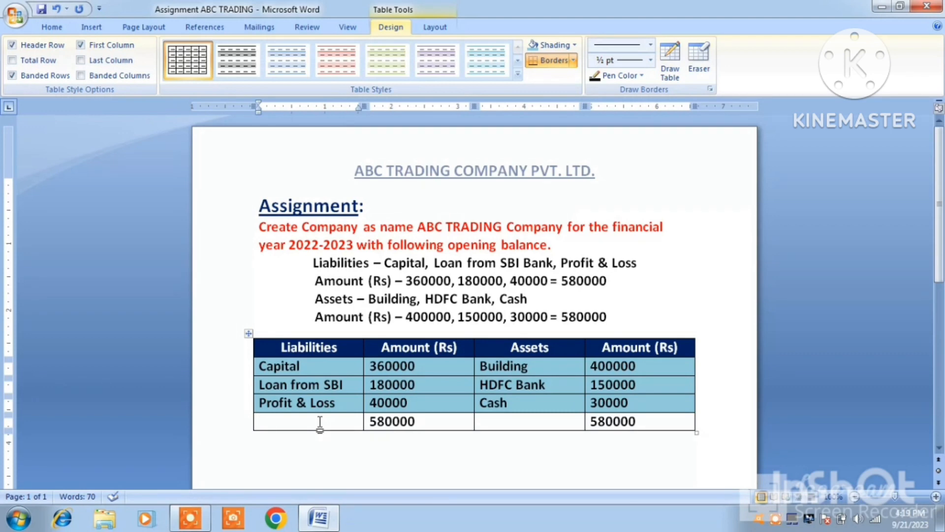
{"action": "type", "text": "T"}
{"action": "key", "text": "BackSpace"}
{"action": "type", "text": "TOTAL"}
Step: Format the word TOTAL in the table's last row as 16 pt bold
{"action": "left_click", "coordinate": [45, 28]}
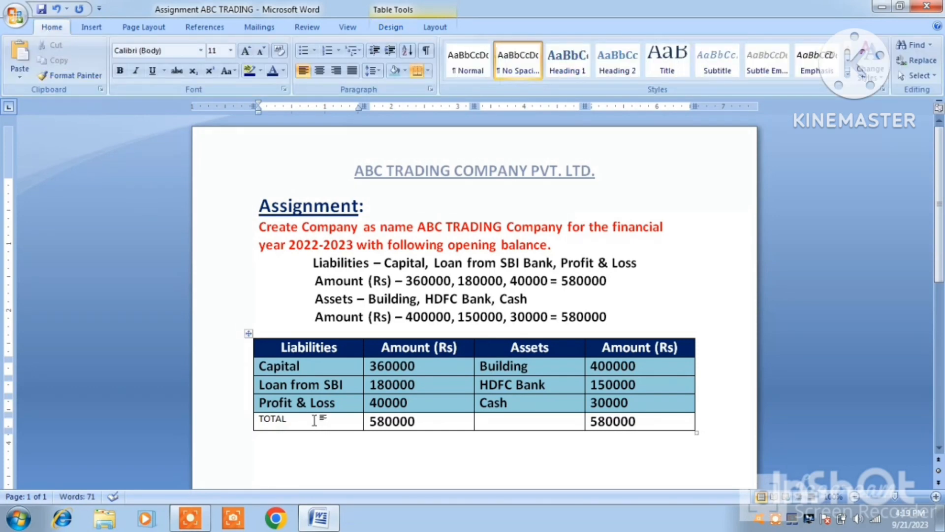
{"action": "left_click_drag", "start_coordinate": [314, 420], "coordinate": [277, 419]}
{"action": "left_click_drag", "start_coordinate": [262, 419], "coordinate": [259, 419]}
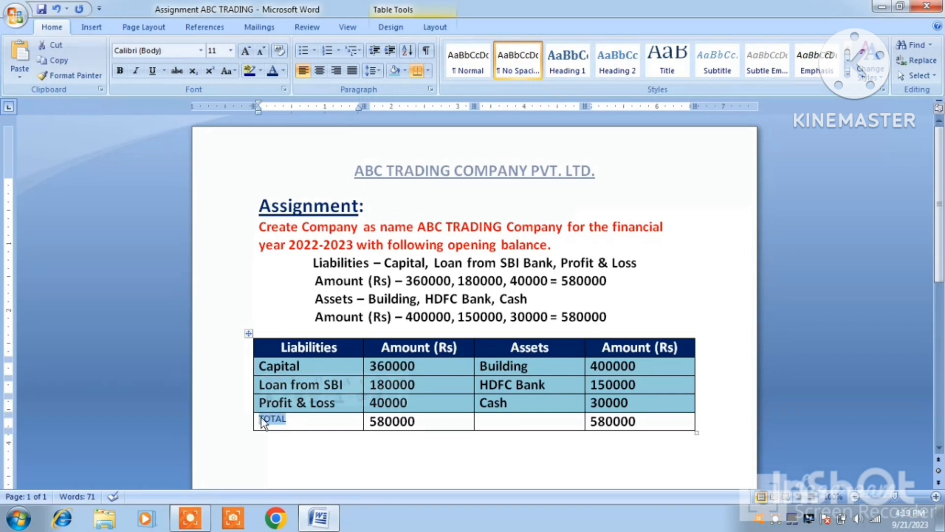
{"action": "left_click", "coordinate": [230, 50]}
{"action": "left_click", "coordinate": [214, 136]}
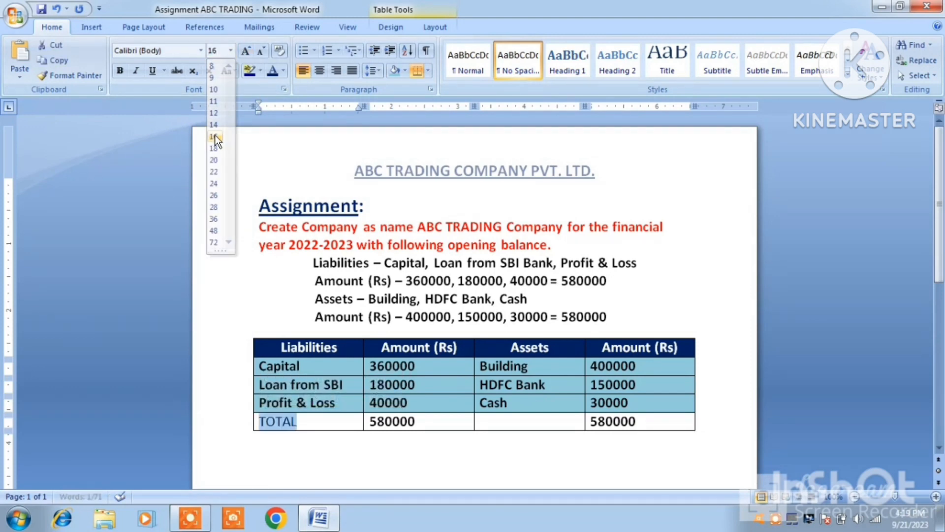
{"action": "left_click", "coordinate": [122, 70]}
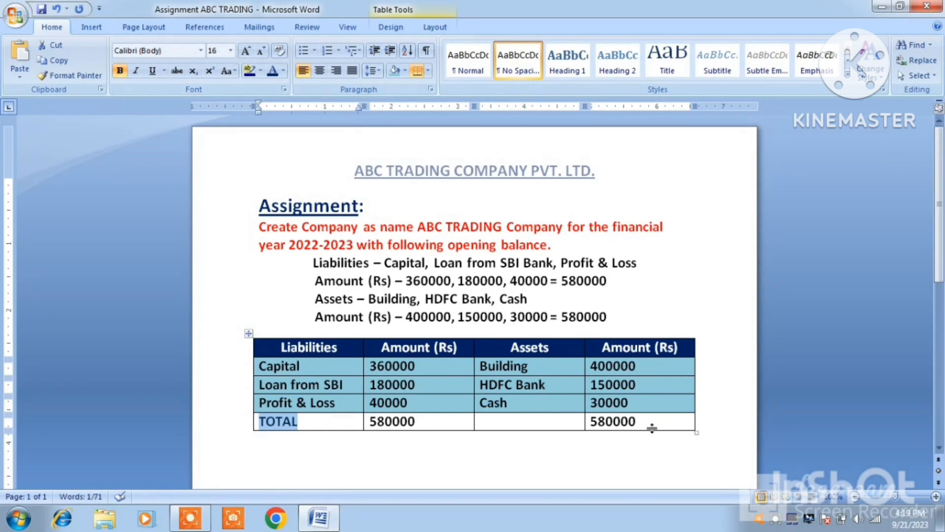
Step: Shade the entire TOTAL row of the table with the standard red color
{"action": "left_click_drag", "start_coordinate": [519, 427], "coordinate": [294, 428]}
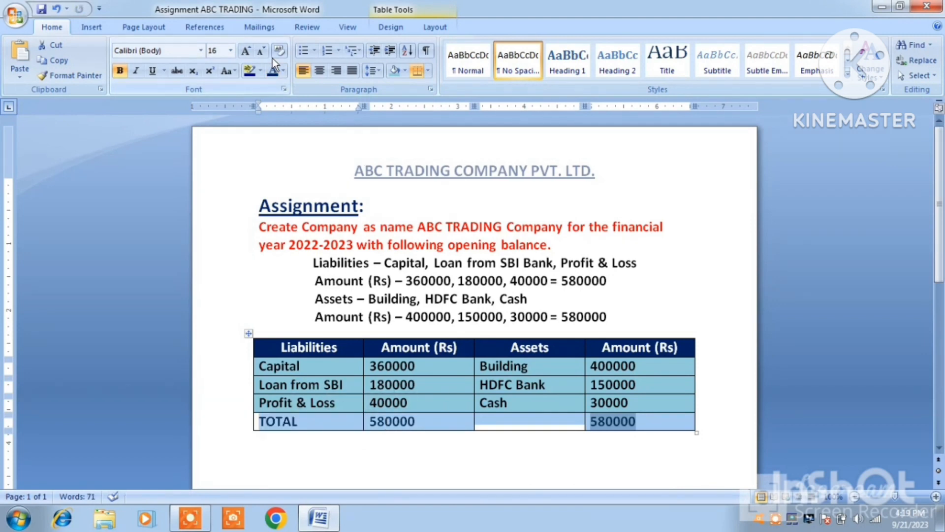
{"action": "left_click", "coordinate": [390, 31]}
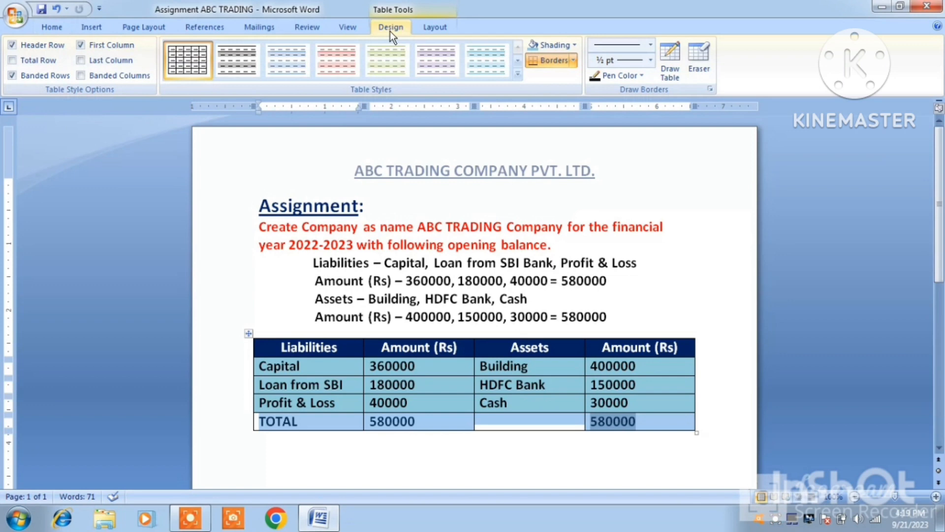
{"action": "left_click", "coordinate": [577, 44]}
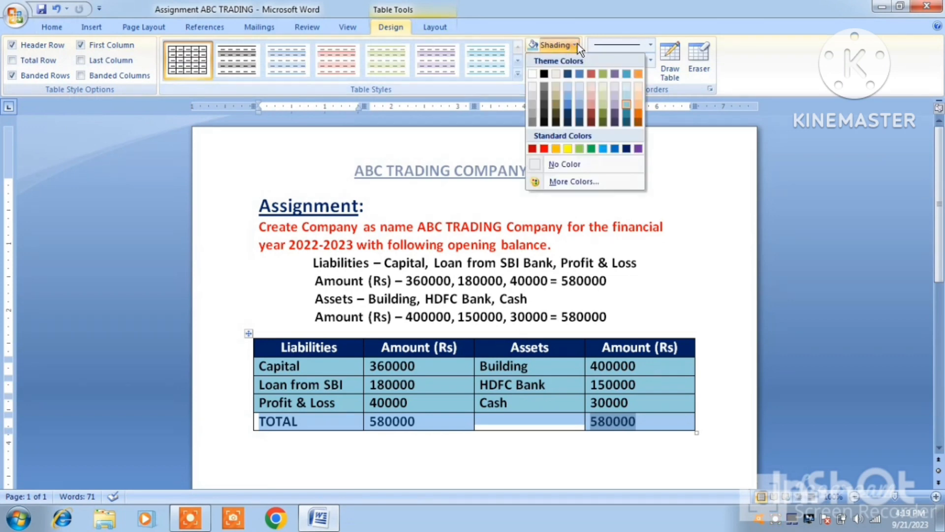
{"action": "left_click", "coordinate": [545, 148]}
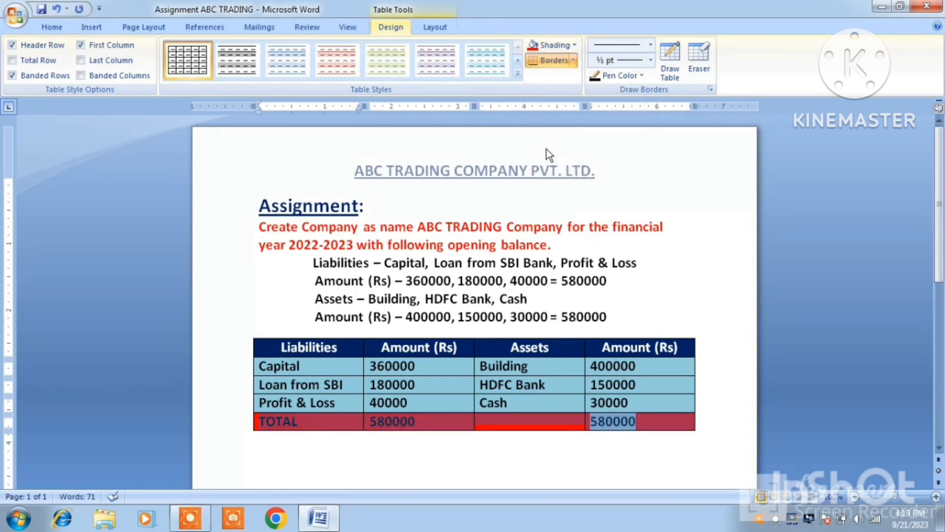
Step: Change the font color of the TOTAL row's text to white
{"action": "left_click", "coordinate": [47, 28]}
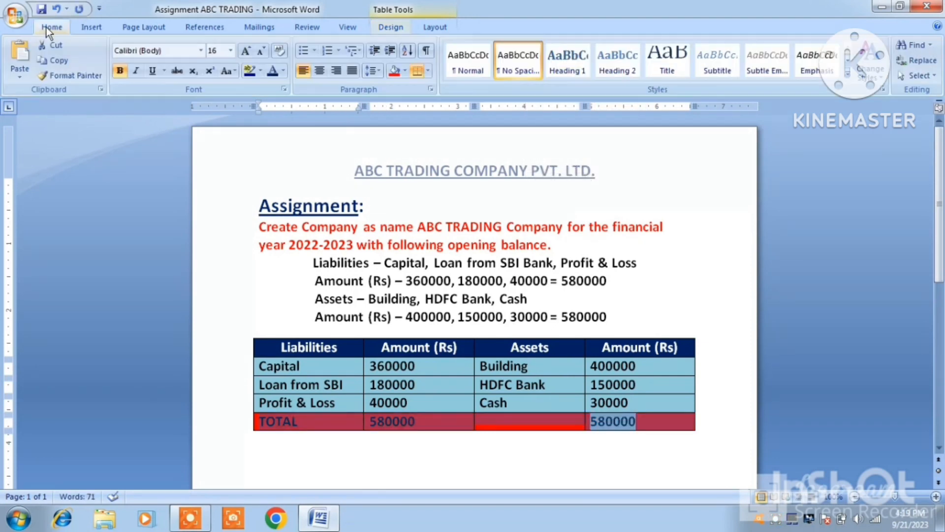
{"action": "left_click", "coordinate": [283, 71]}
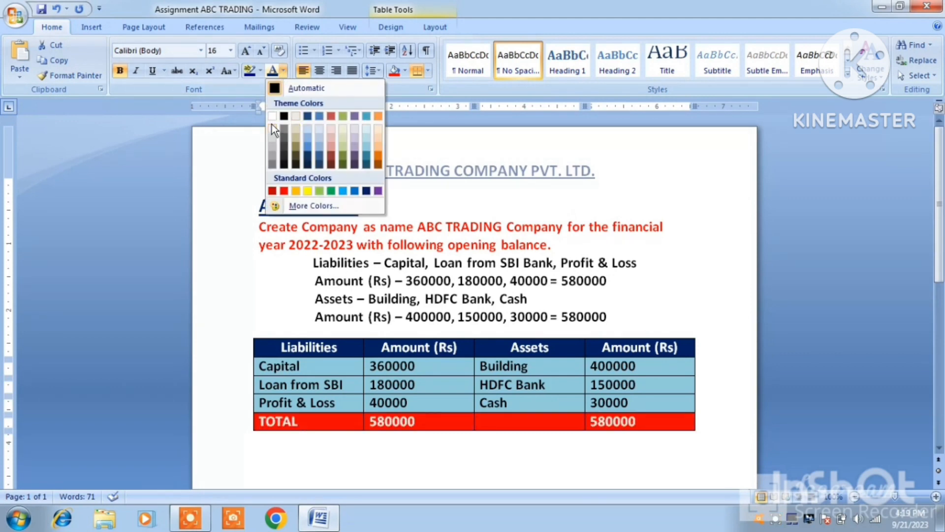
{"action": "left_click", "coordinate": [271, 115]}
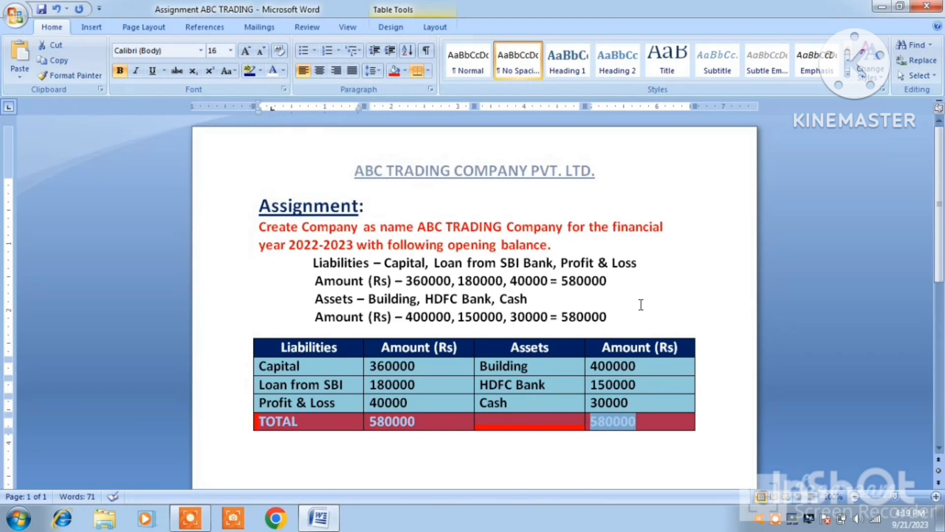
{"action": "left_click", "coordinate": [723, 415]}
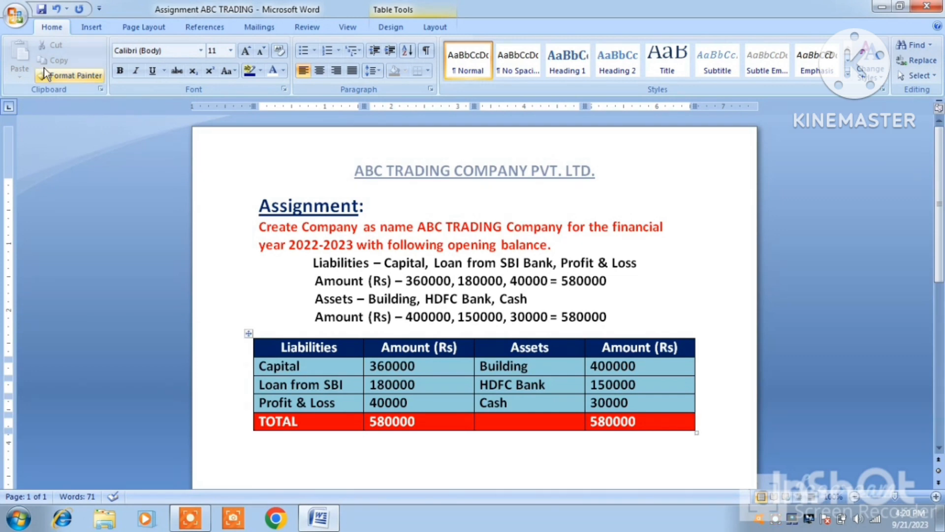
Step: Save the document, and save a copy as a Word document named Assignment ABC TRADING IMP on the Desktop
{"action": "left_click", "coordinate": [11, 19]}
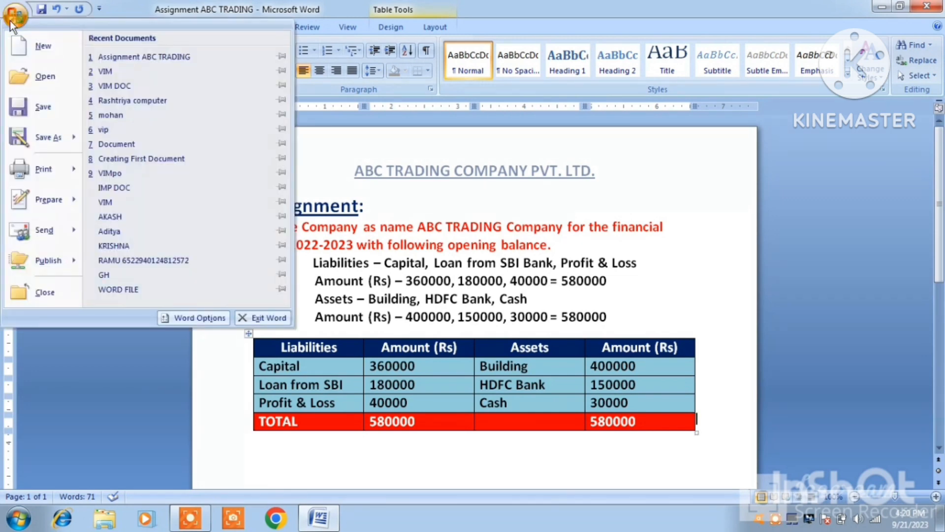
{"action": "left_click", "coordinate": [34, 106]}
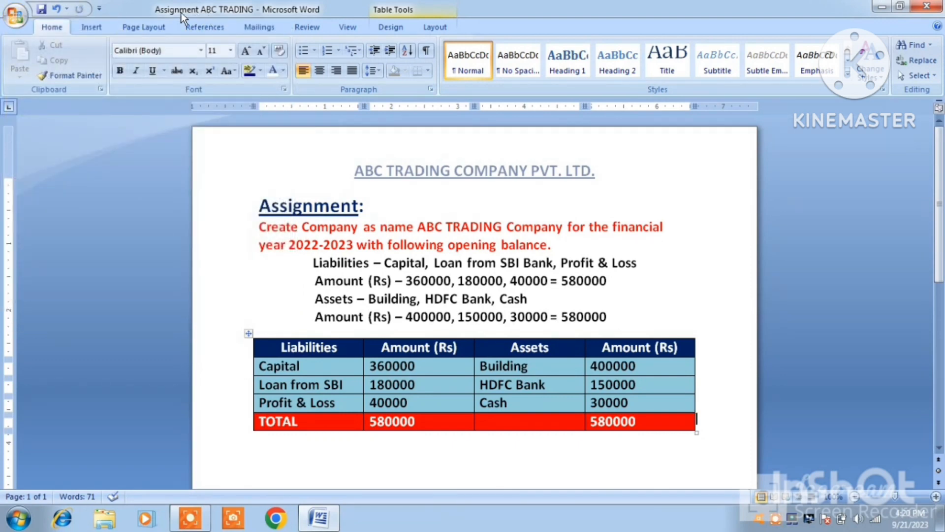
{"action": "left_click", "coordinate": [20, 17]}
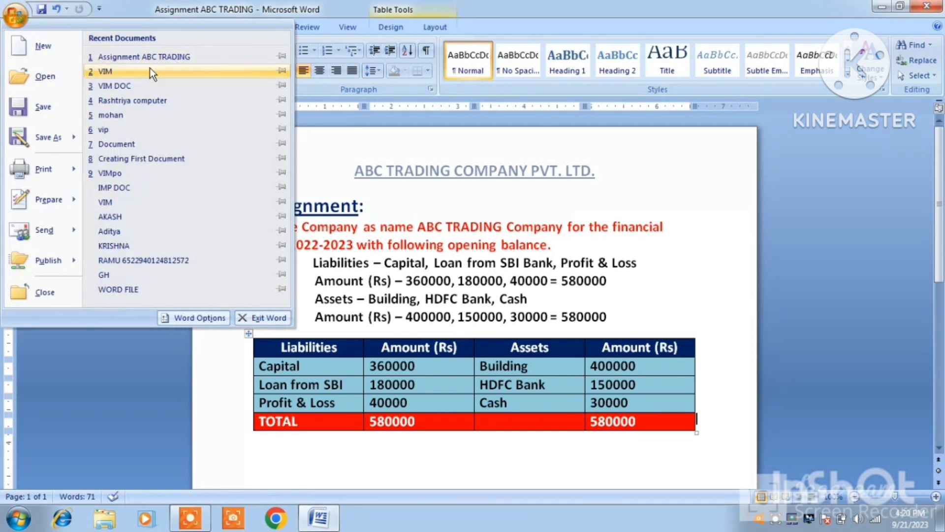
{"action": "left_click", "coordinate": [59, 137]}
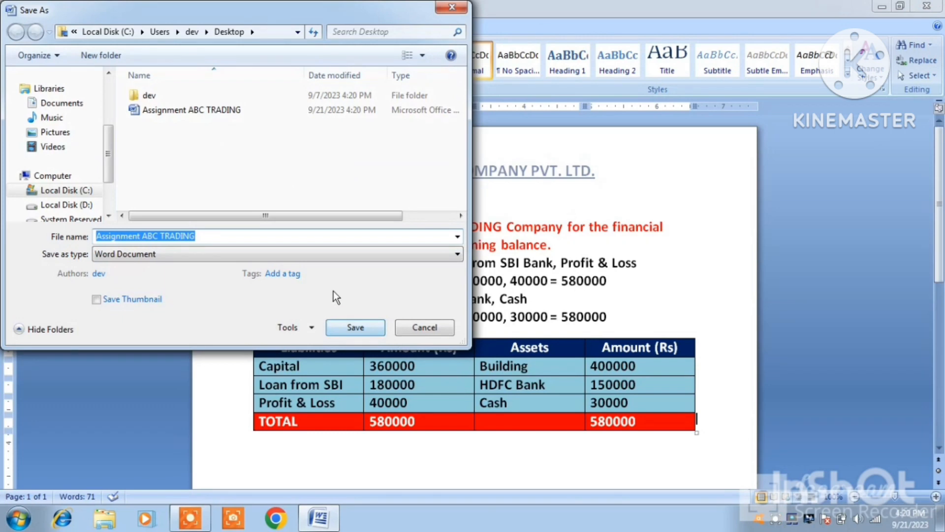
{"action": "left_click", "coordinate": [262, 234]}
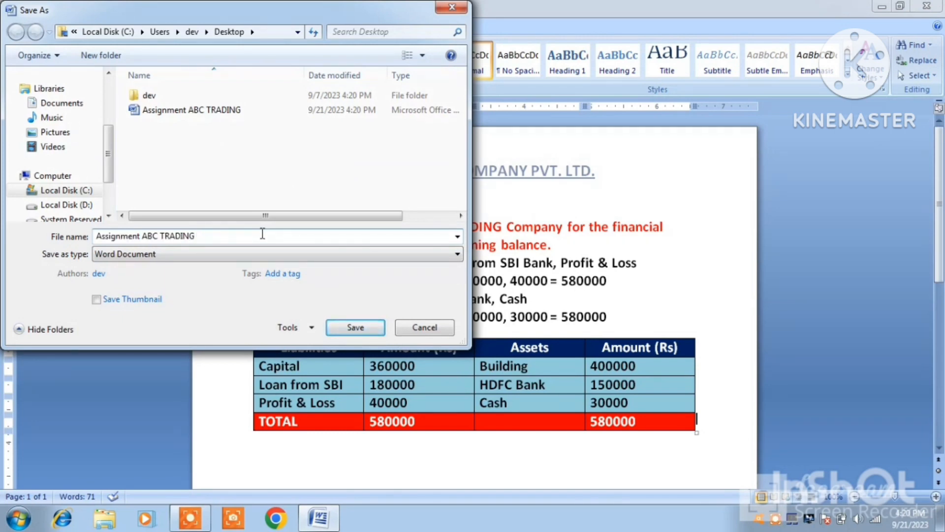
{"action": "type", "text": "1"}
{"action": "type", "text": "MP"}
{"action": "scroll", "coordinate": [108, 87], "scroll_direction": "up", "scroll_amount": 3}
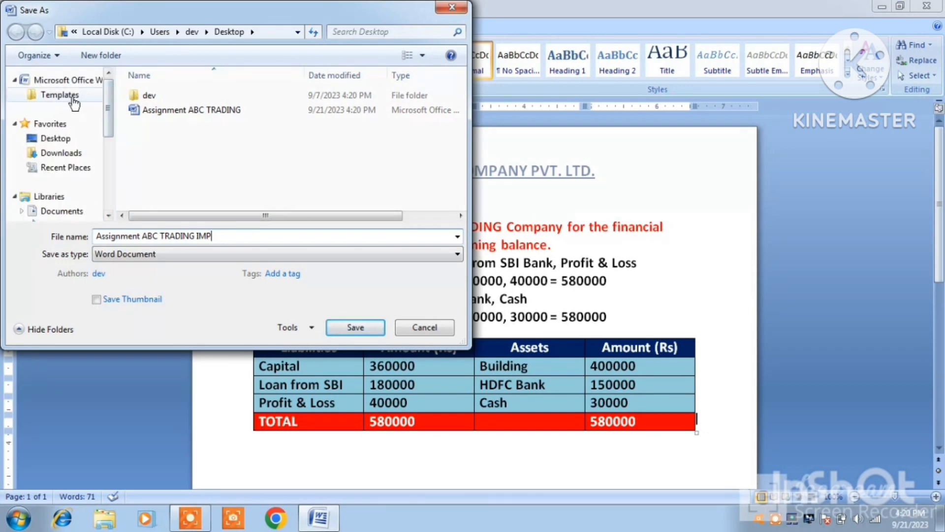
{"action": "left_click", "coordinate": [57, 140]}
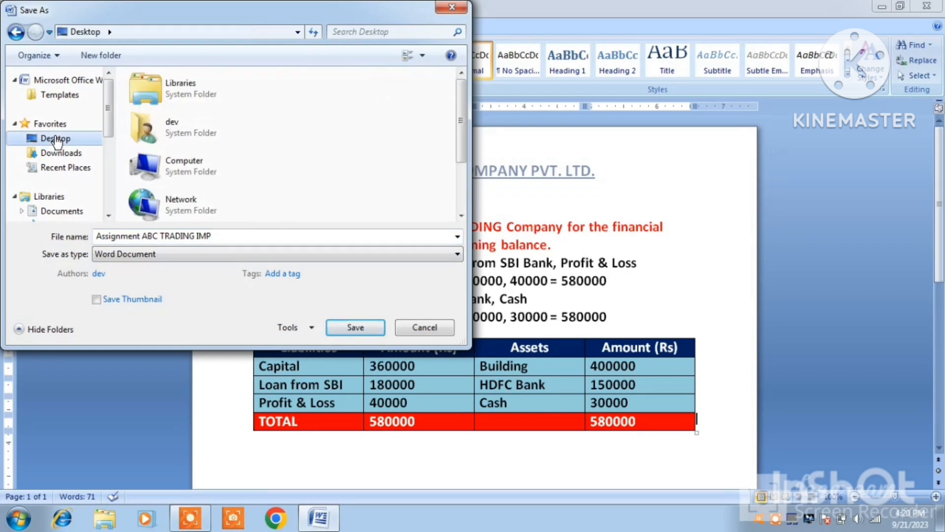
{"action": "left_click", "coordinate": [347, 324]}
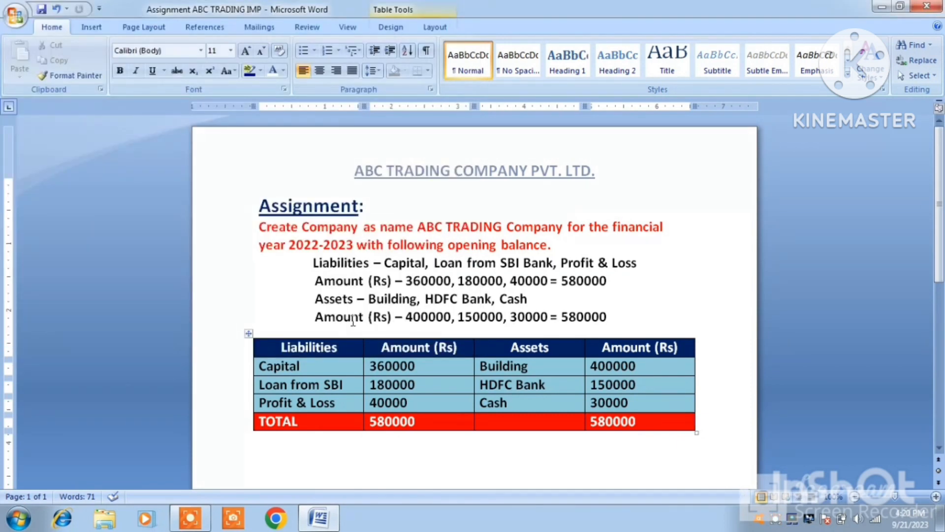
Step: Close the saved copy and open the Assignment ABC TRADING document from the desktop
{"action": "left_click", "coordinate": [921, 7]}
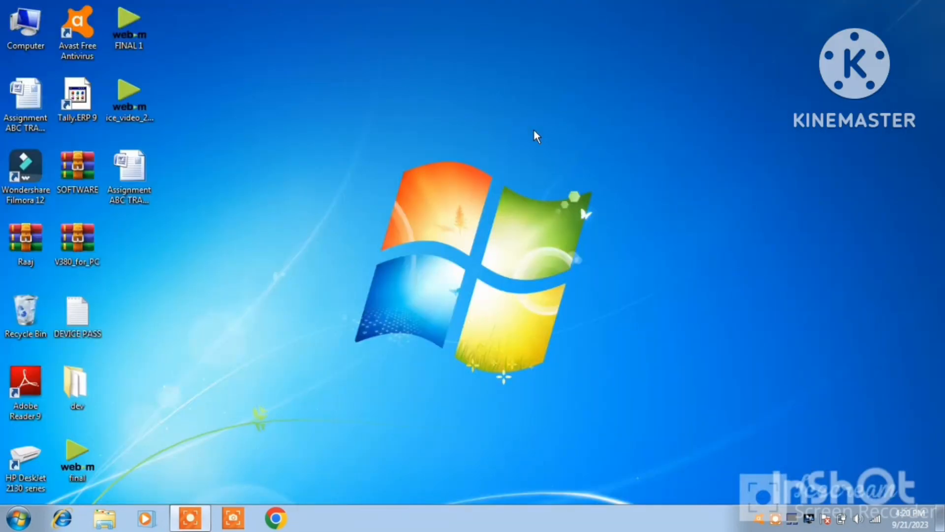
{"action": "double_click", "coordinate": [144, 172]}
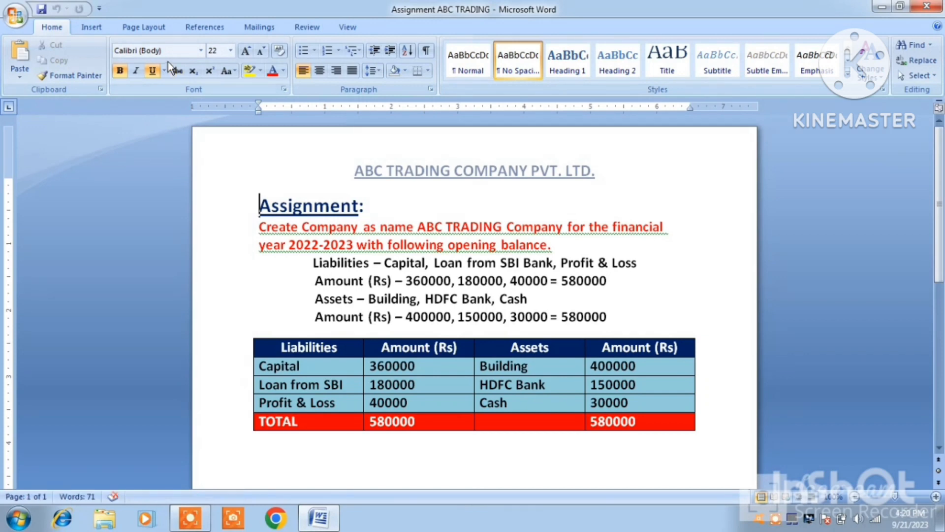
Step: Create a new blank document
{"action": "left_click", "coordinate": [17, 18]}
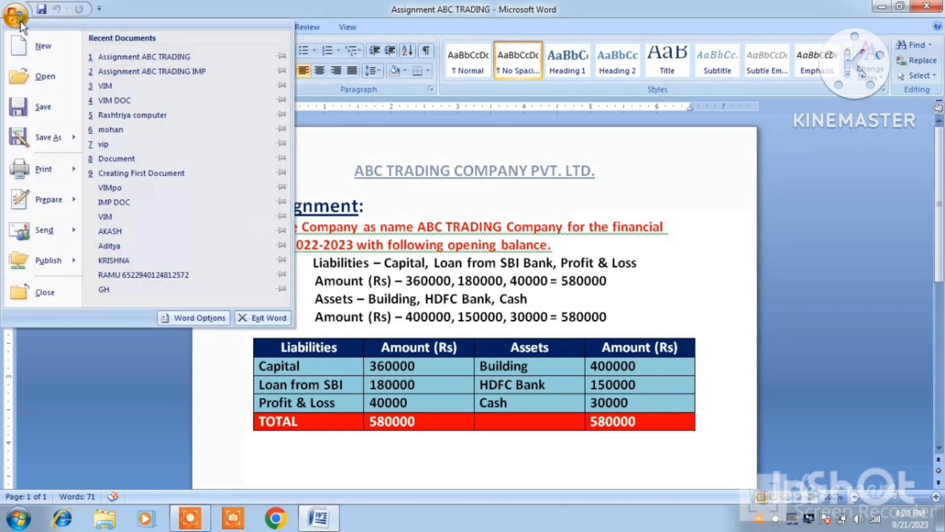
{"action": "left_click", "coordinate": [35, 51]}
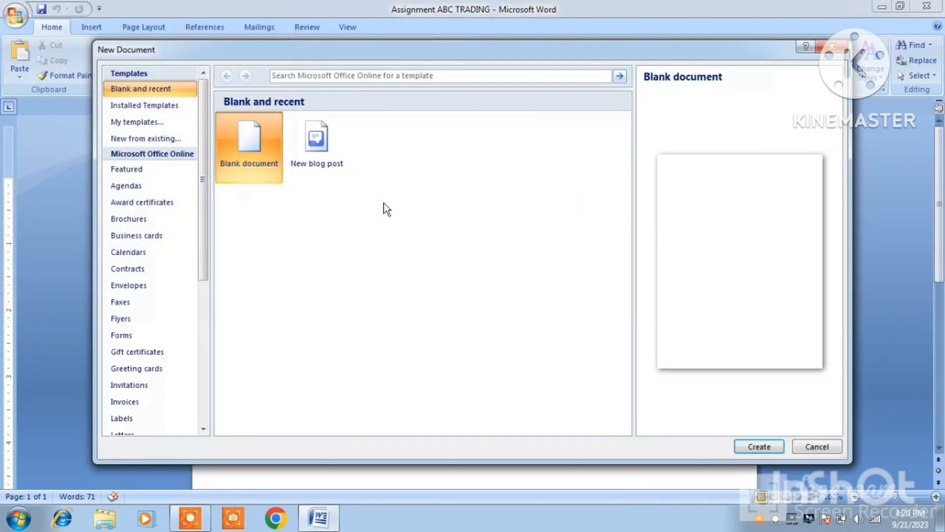
{"action": "left_click", "coordinate": [772, 447]}
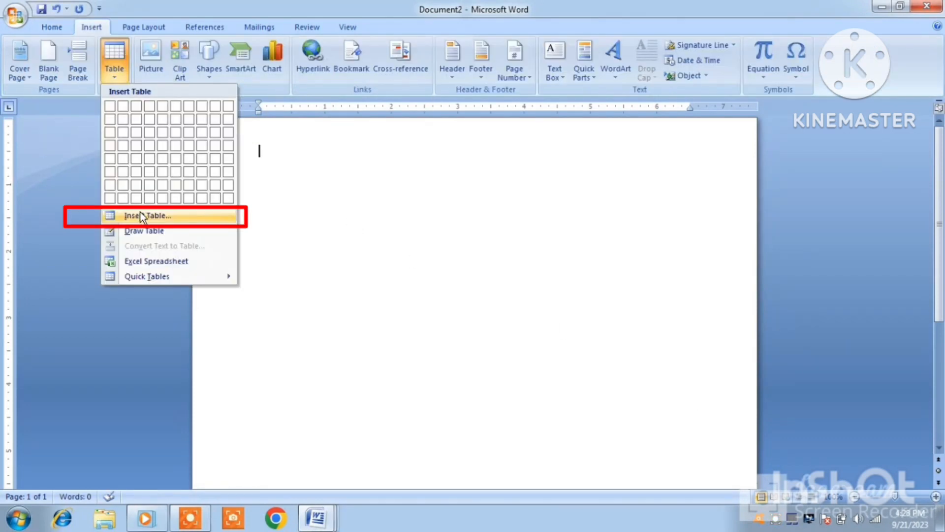
Step: Insert a table with 14 columns and 30 rows
{"action": "left_click", "coordinate": [140, 215]}
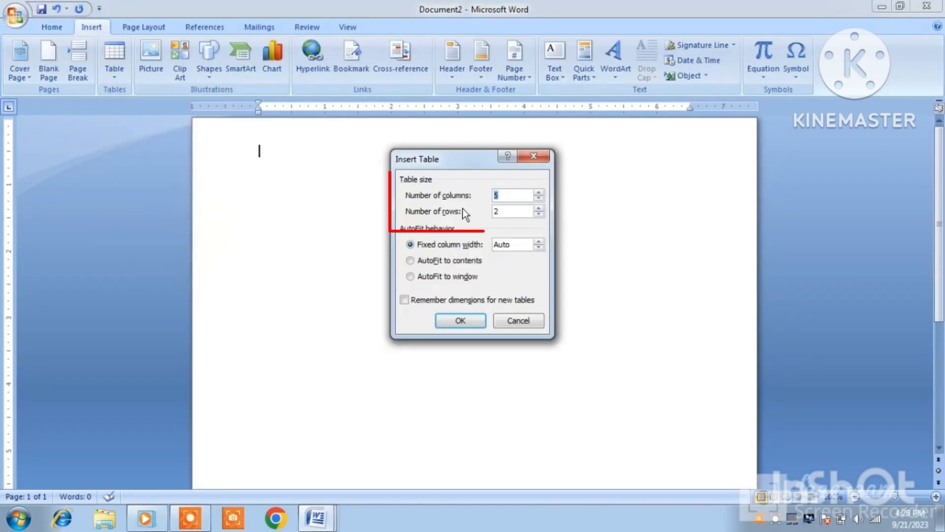
{"action": "left_click", "coordinate": [538, 193]}
{"action": "left_click", "coordinate": [537, 192]}
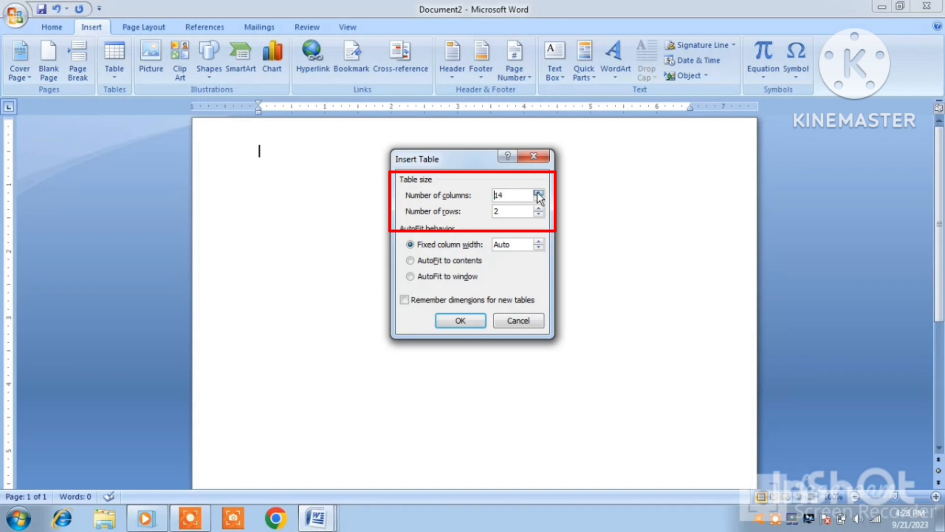
{"action": "left_click", "coordinate": [538, 193]}
{"action": "left_click", "coordinate": [539, 199]}
{"action": "left_click", "coordinate": [538, 208]}
{"action": "left_click", "coordinate": [538, 209]}
{"action": "left_click", "coordinate": [539, 209]}
{"action": "left_click", "coordinate": [515, 211]}
{"action": "key", "text": "BackSpace"}
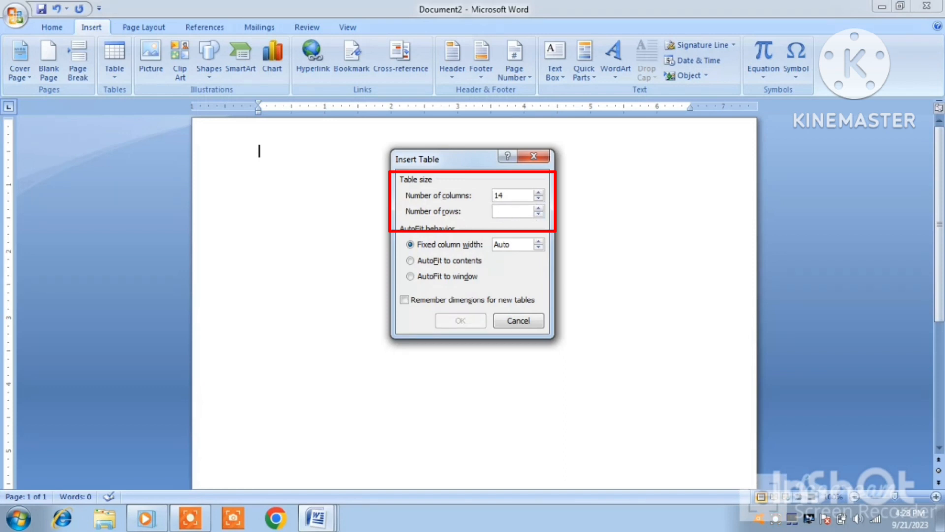
{"action": "type", "text": "30"}
{"action": "left_click", "coordinate": [469, 318]}
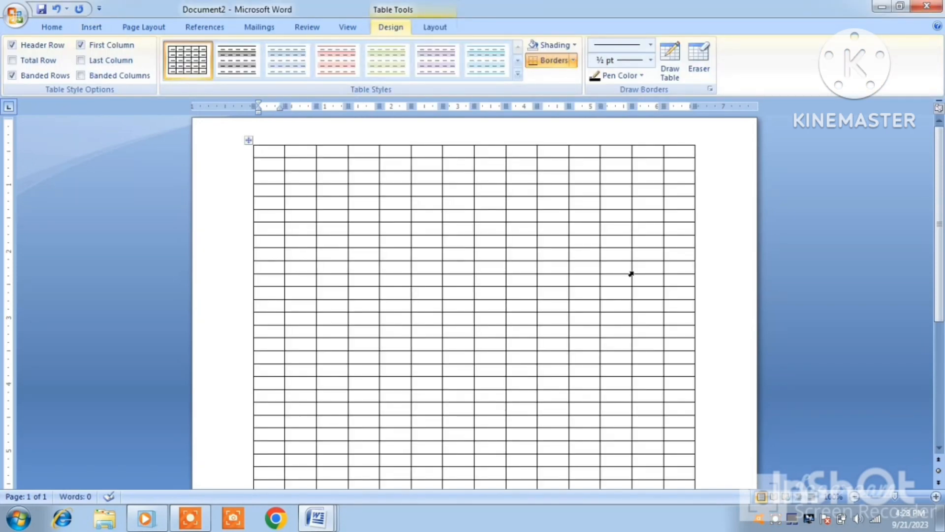
Step: Enlarge the table from its lower corner, making it slightly wider and extending it to near the page's lower edge
{"action": "left_click", "coordinate": [939, 364]}
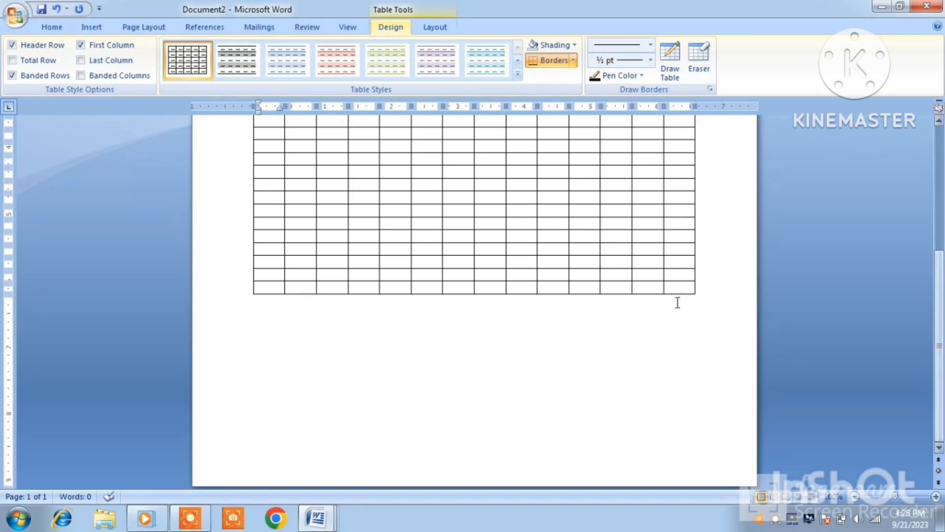
{"action": "left_click_drag", "start_coordinate": [696, 296], "coordinate": [708, 475]}
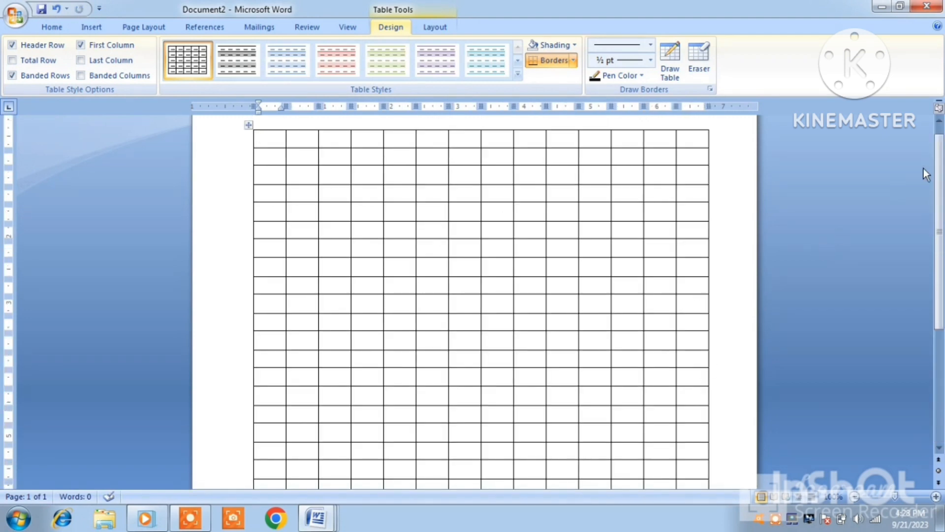
{"action": "left_click", "coordinate": [938, 121]}
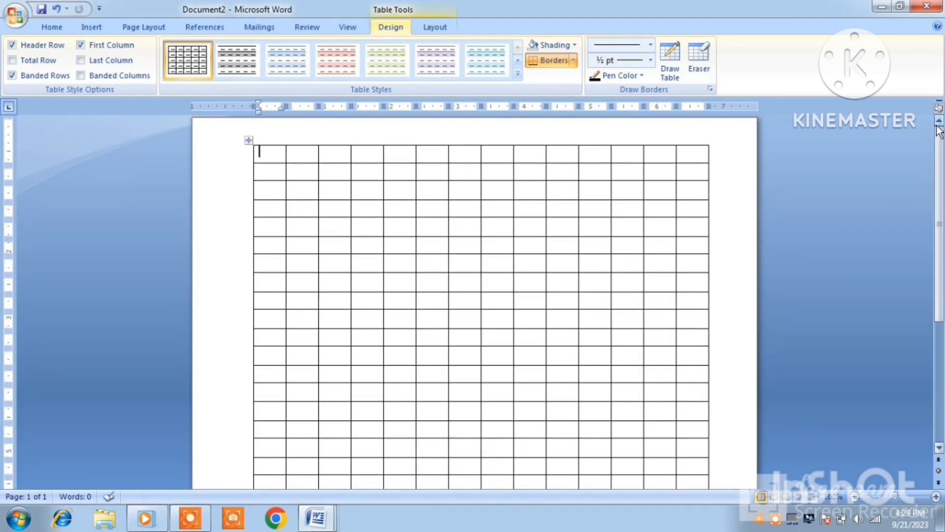
Step: Add an Alphabet-style header with the document title Math, and return to the document body
{"action": "left_click", "coordinate": [491, 138]}
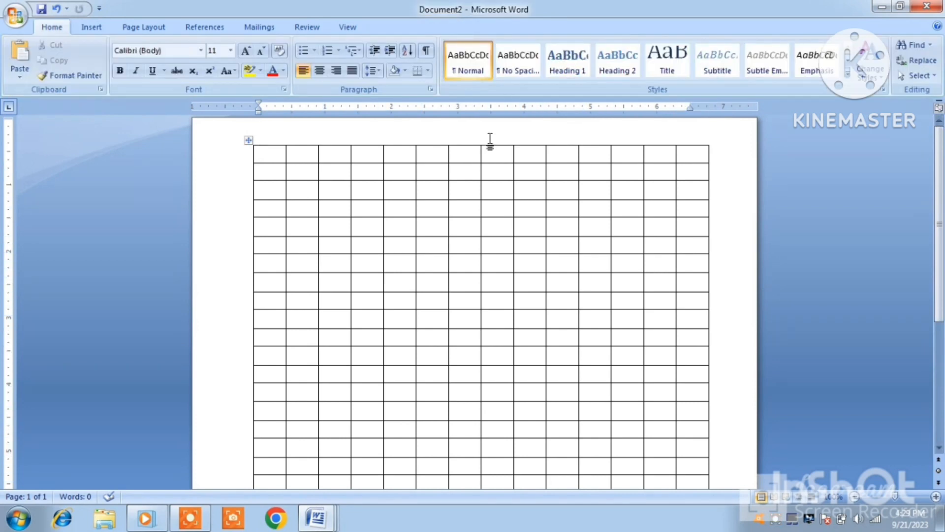
{"action": "left_click", "coordinate": [92, 27]}
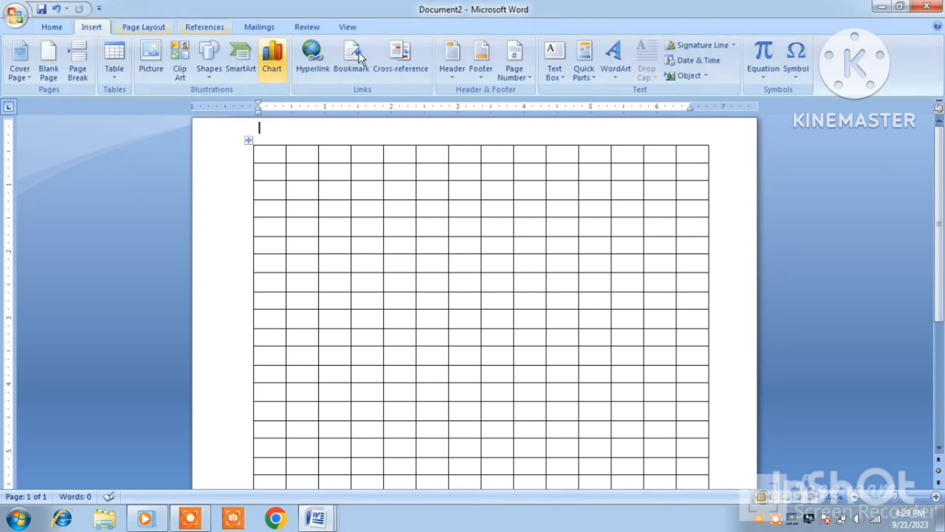
{"action": "left_click", "coordinate": [455, 65]}
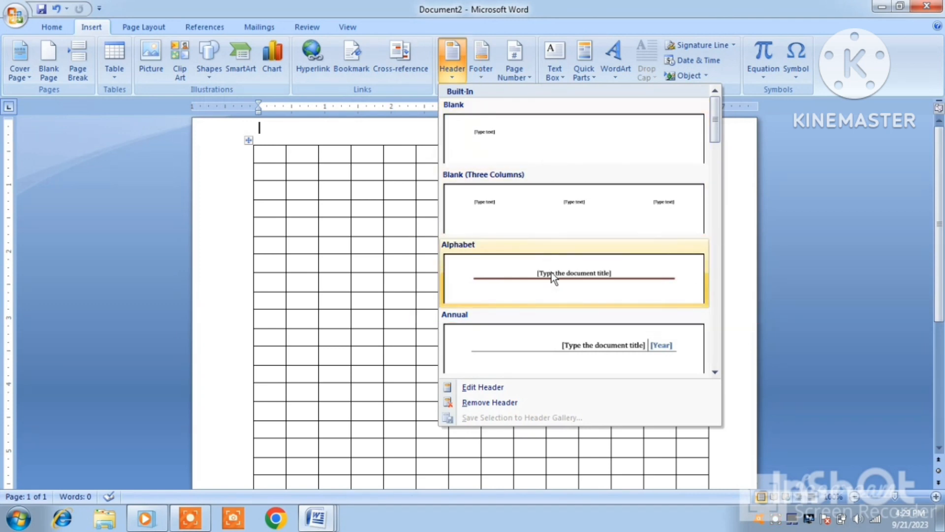
{"action": "key", "text": "Escape"}
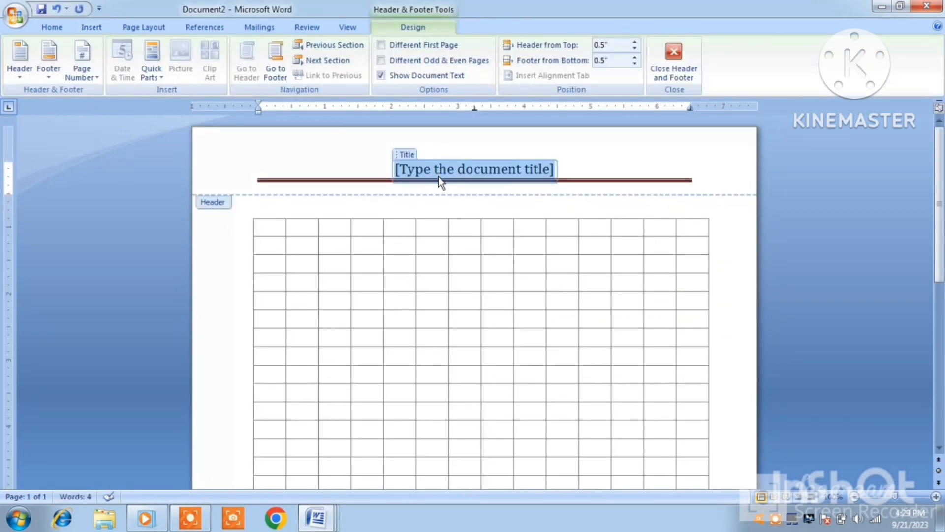
{"action": "type", "text": "M"}
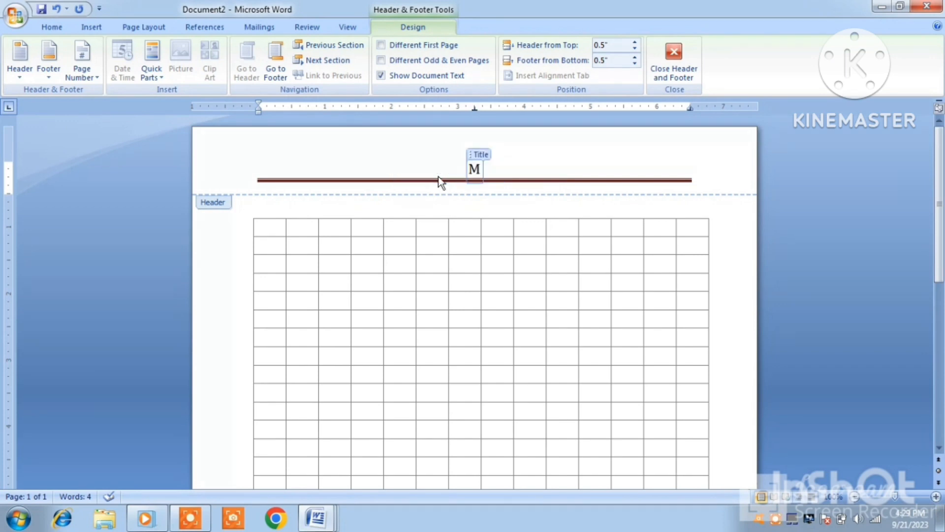
{"action": "type", "text": "ath"}
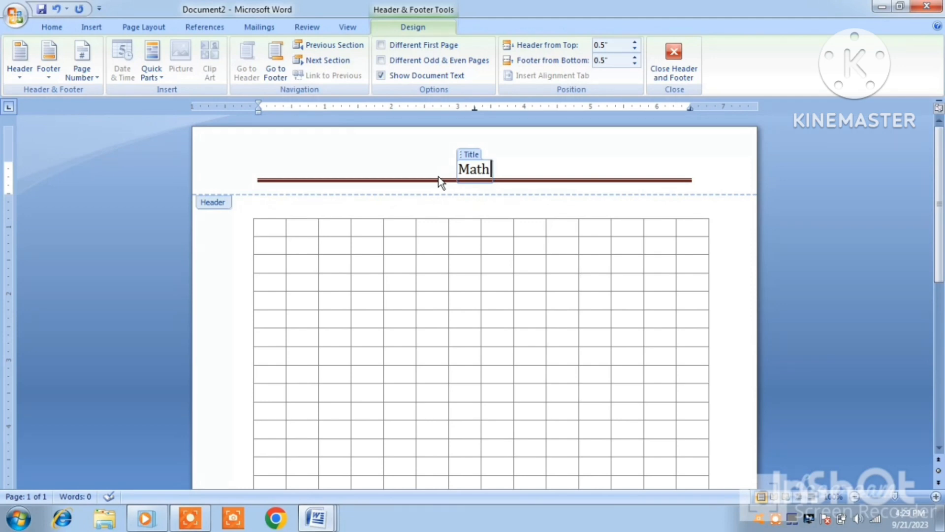
{"action": "double_click", "coordinate": [491, 210]}
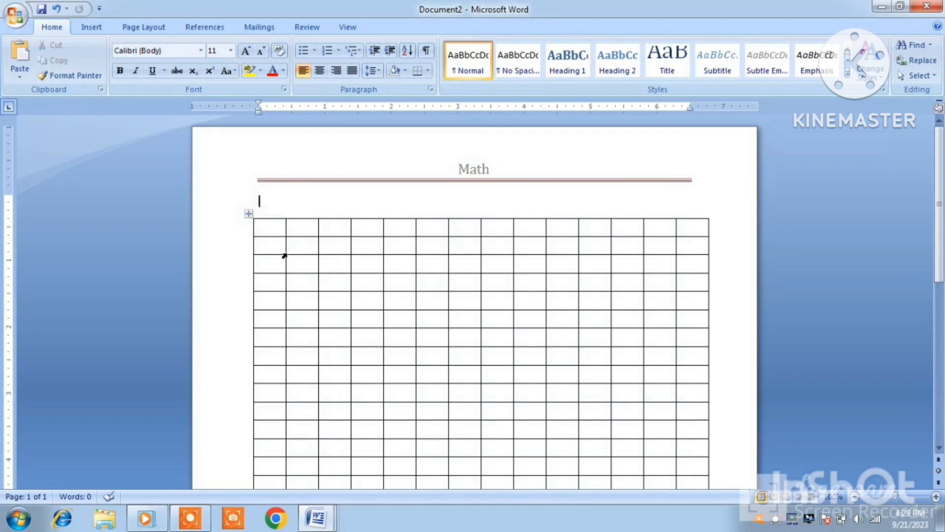
Step: Look over the table page, inspect it in Print Preview at full-page and magnified views, and close the preview
{"action": "left_click", "coordinate": [272, 242]}
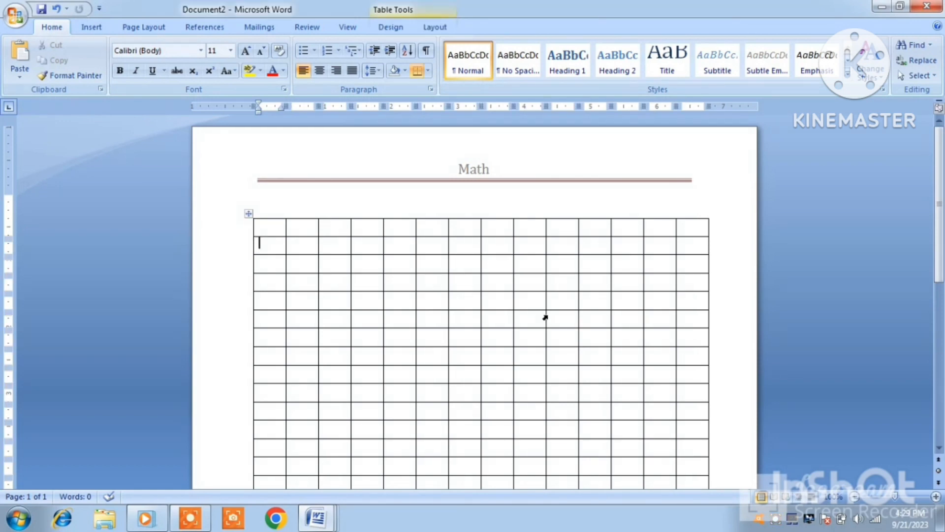
{"action": "left_click", "coordinate": [942, 362]}
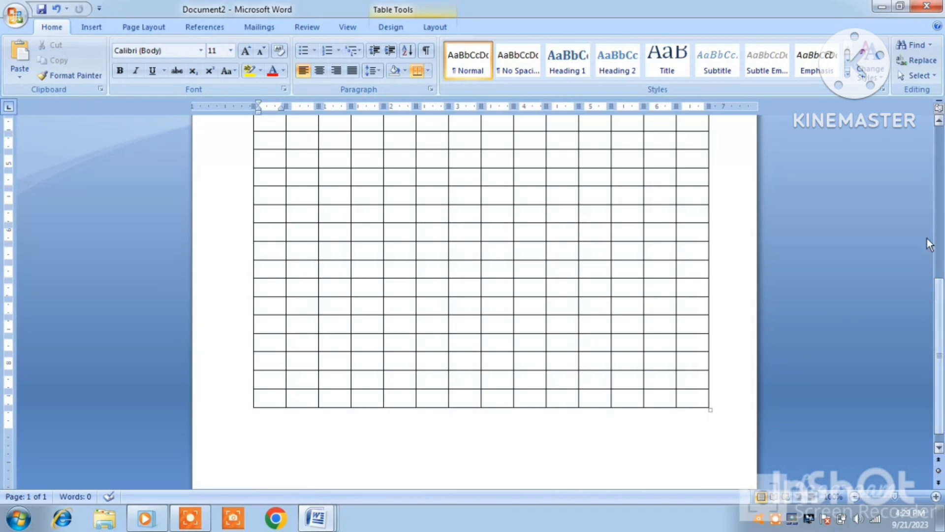
{"action": "left_click", "coordinate": [939, 163]}
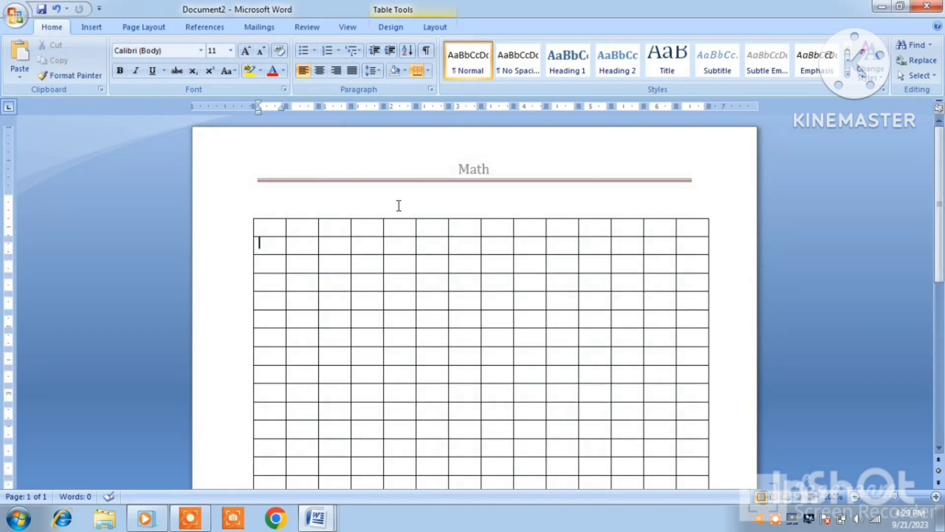
{"action": "left_click", "coordinate": [13, 24]}
{"action": "mouse_move", "coordinate": [41, 168]}
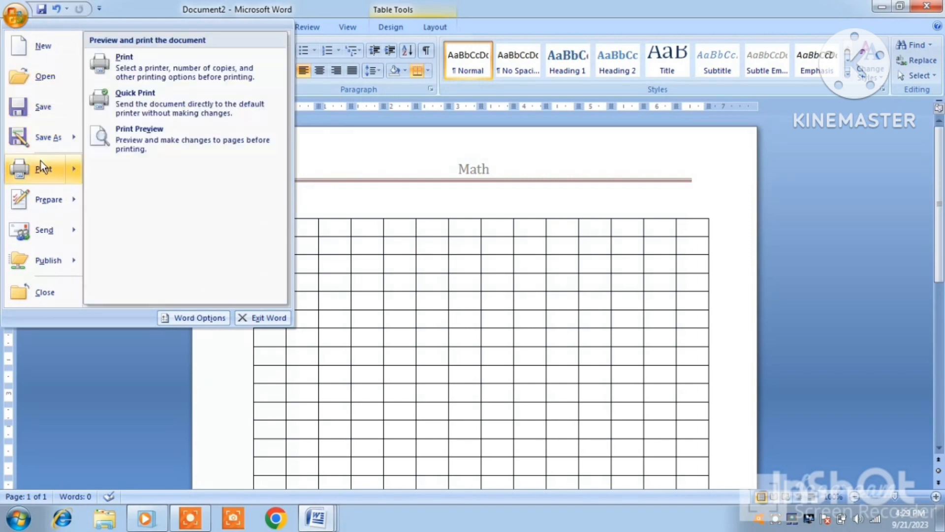
{"action": "left_click", "coordinate": [122, 145]}
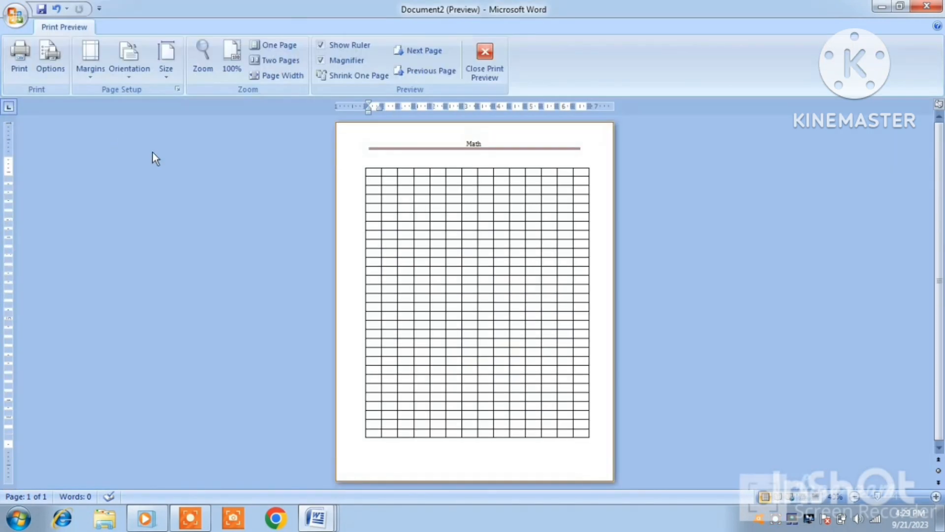
{"action": "left_click", "coordinate": [440, 194]}
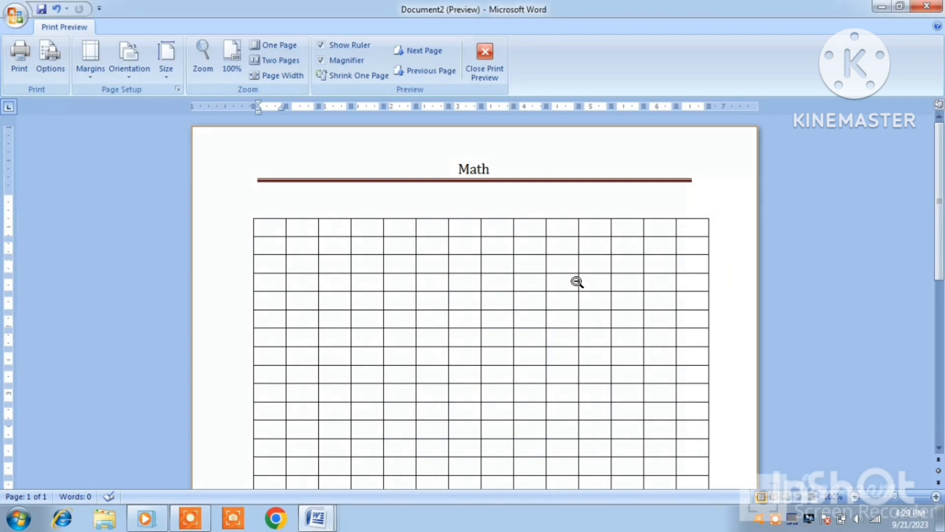
{"action": "left_click", "coordinate": [654, 400]}
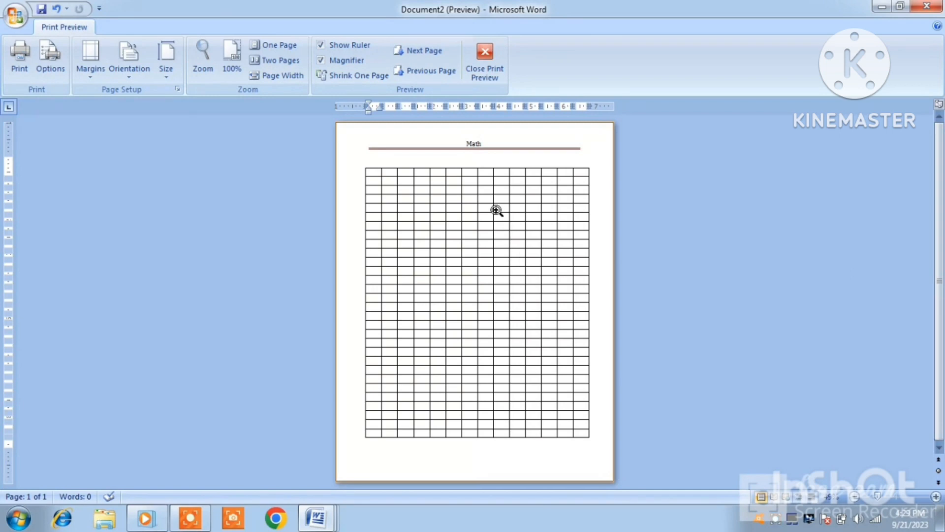
{"action": "left_click", "coordinate": [486, 69]}
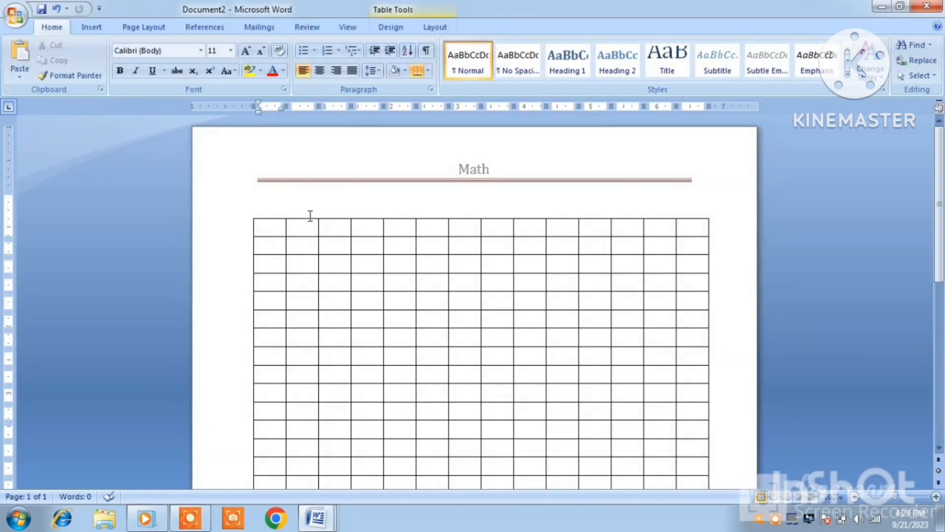
Step: Delete all content on the page and draw a new table's outer border about 6.5 inches wide and 4 inches tall
{"action": "key", "text": "ctrl+a"}
{"action": "key", "text": "Delete"}
{"action": "left_click", "coordinate": [91, 27]}
{"action": "left_click", "coordinate": [113, 76]}
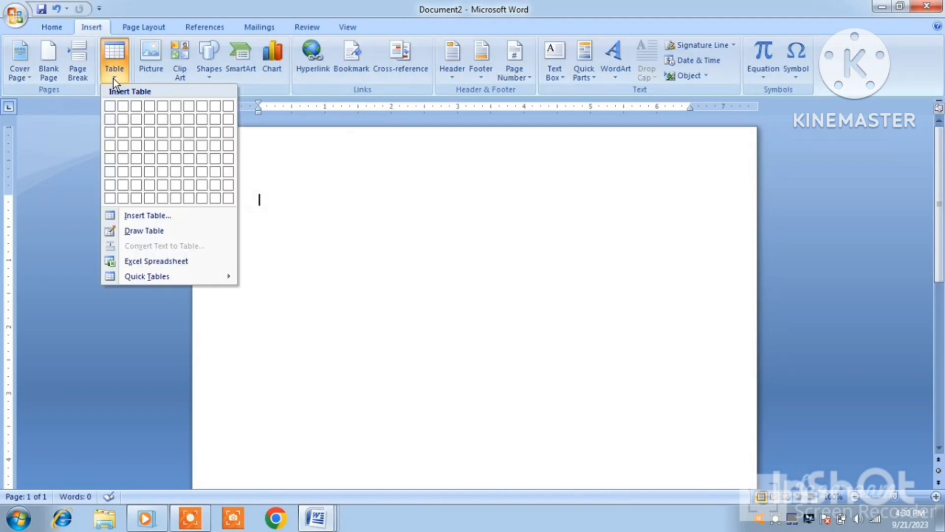
{"action": "left_click", "coordinate": [154, 230]}
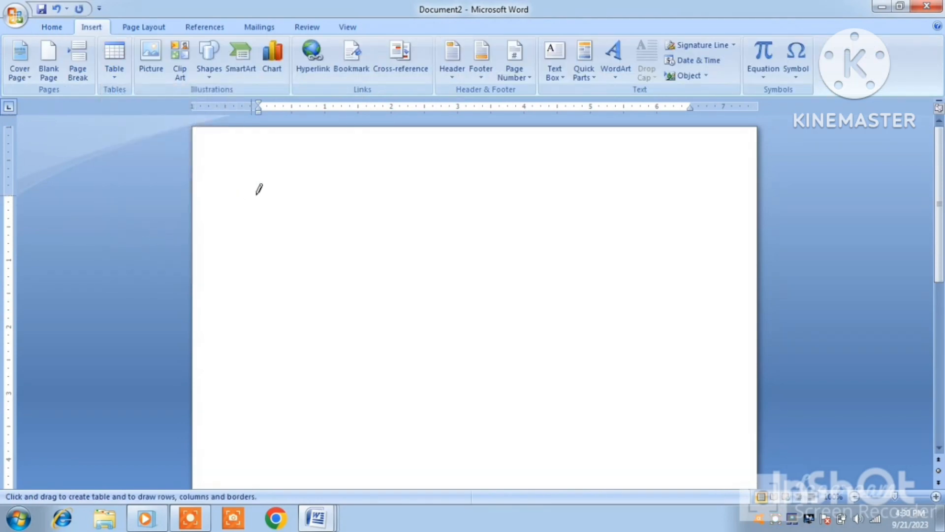
{"action": "mouse_move", "coordinate": [267, 191]}
{"action": "left_mouse_down"}
{"action": "mouse_move", "coordinate": [426, 317]}
{"action": "mouse_move", "coordinate": [601, 378]}
{"action": "mouse_move", "coordinate": [655, 433]}
{"action": "mouse_move", "coordinate": [697, 458]}
{"action": "left_mouse_up"}
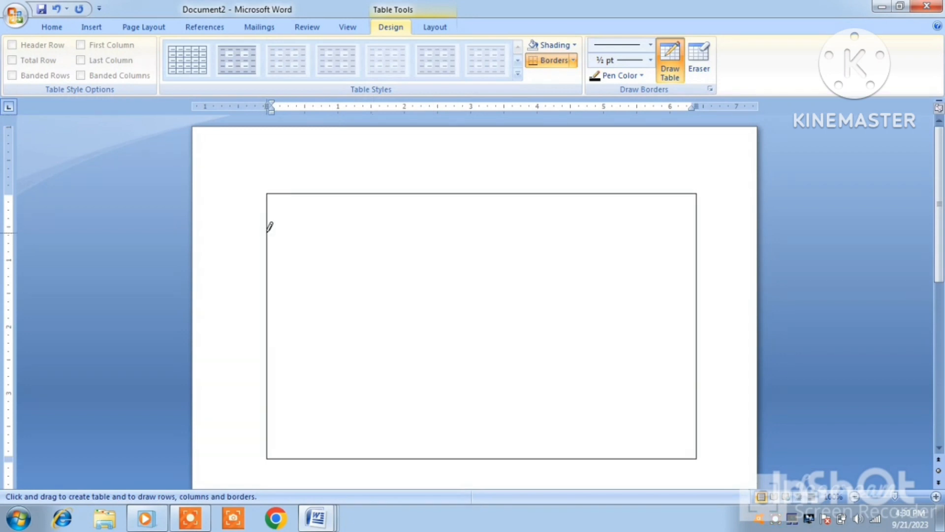
Step: Draw a horizontal line separating an undivided top row, and six vertical lines dividing the area beneath it into seven columns
{"action": "left_click_drag", "start_coordinate": [269, 230], "coordinate": [598, 230]}
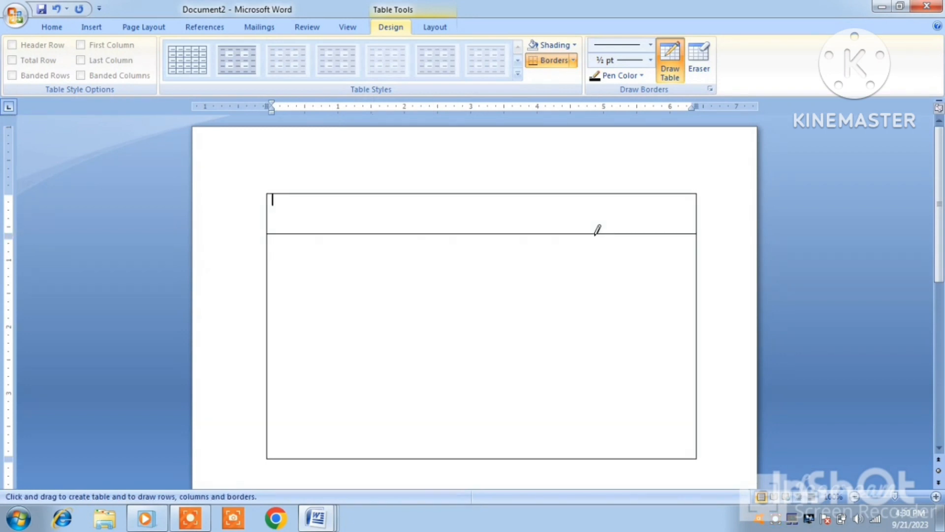
{"action": "left_click_drag", "start_coordinate": [347, 231], "coordinate": [343, 336]}
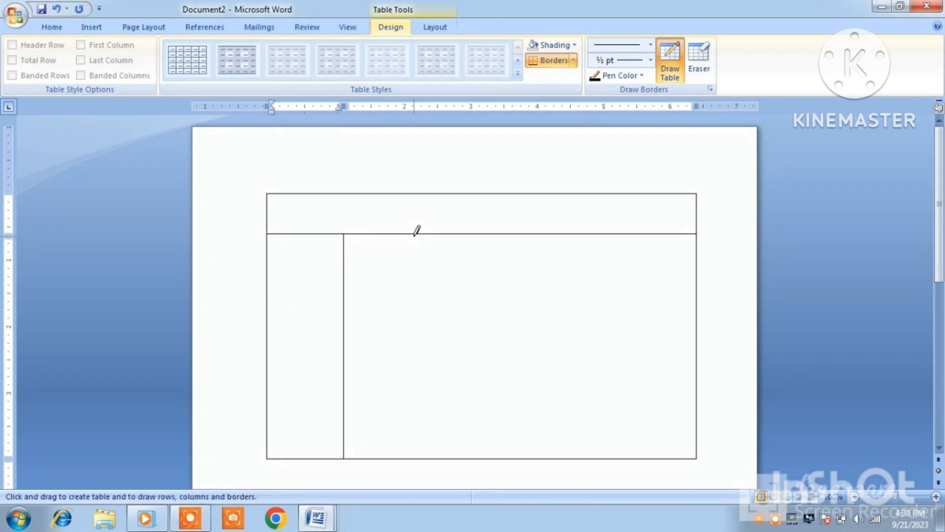
{"action": "left_click_drag", "start_coordinate": [417, 233], "coordinate": [413, 340]}
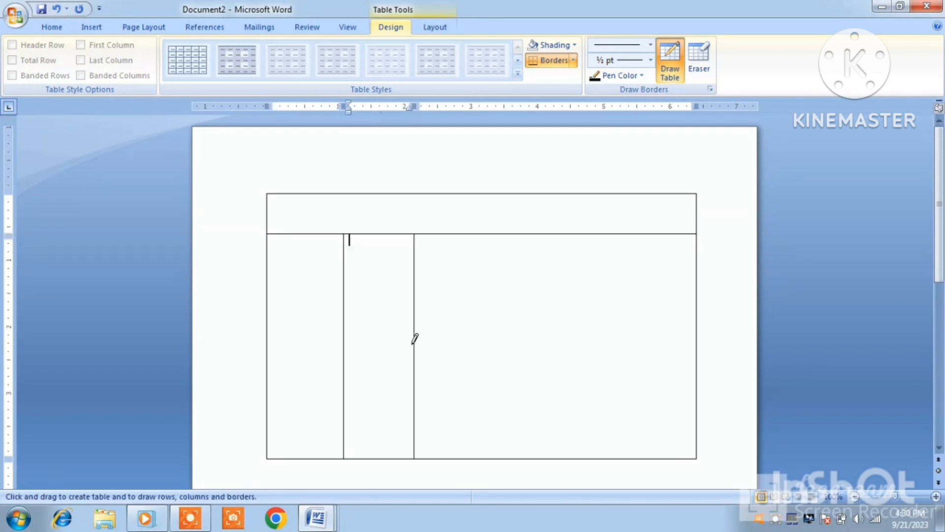
{"action": "left_click_drag", "start_coordinate": [488, 234], "coordinate": [487, 379]}
{"action": "left_click_drag", "start_coordinate": [547, 231], "coordinate": [555, 372]}
{"action": "left_click_drag", "start_coordinate": [619, 231], "coordinate": [616, 400]}
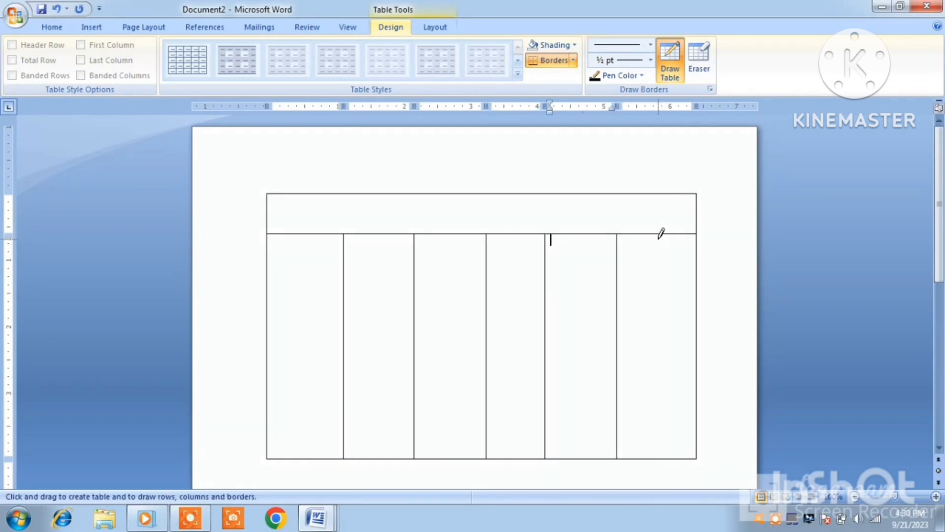
{"action": "left_click_drag", "start_coordinate": [658, 232], "coordinate": [667, 365]}
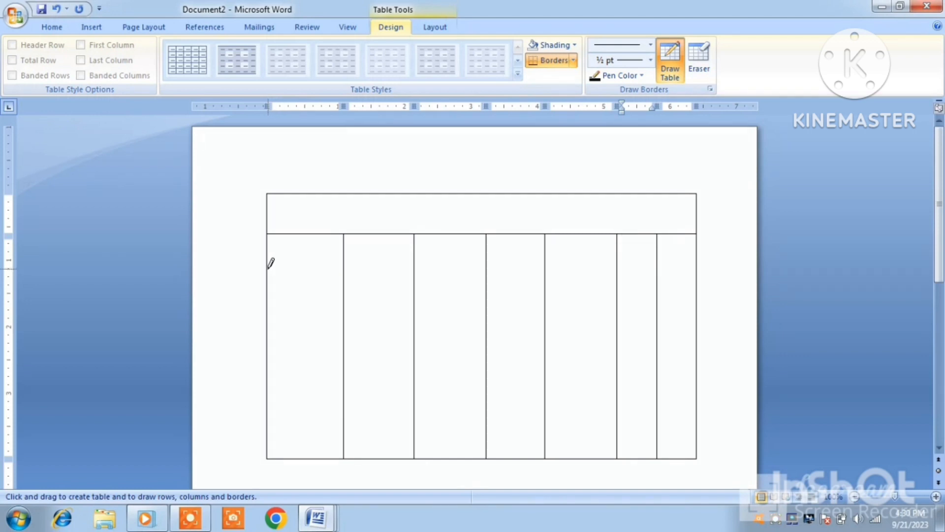
Step: Draw five horizontal lines across the seven columns to divide them into six rows
{"action": "mouse_move", "coordinate": [270, 267]}
{"action": "left_mouse_down"}
{"action": "mouse_move", "coordinate": [681, 242]}
{"action": "mouse_move", "coordinate": [680, 279]}
{"action": "mouse_move", "coordinate": [691, 273]}
{"action": "left_mouse_up"}
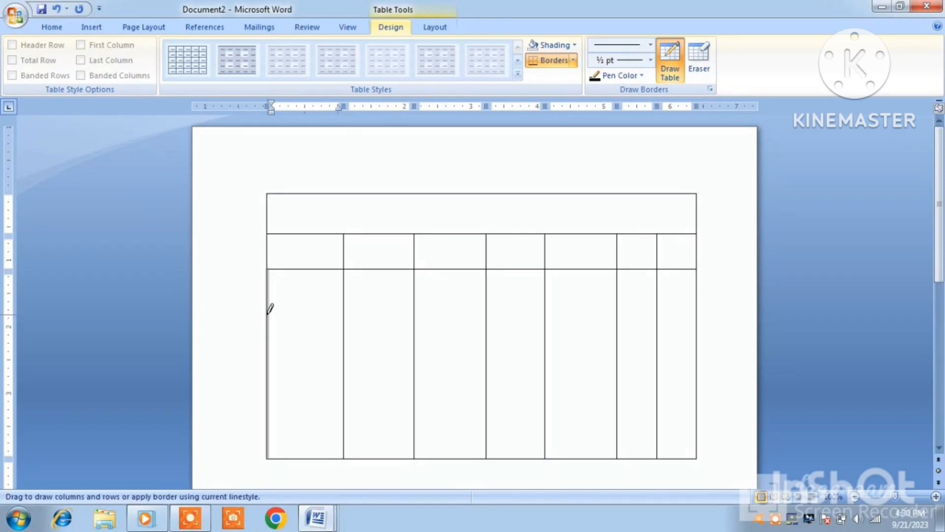
{"action": "left_click_drag", "start_coordinate": [269, 313], "coordinate": [694, 318]}
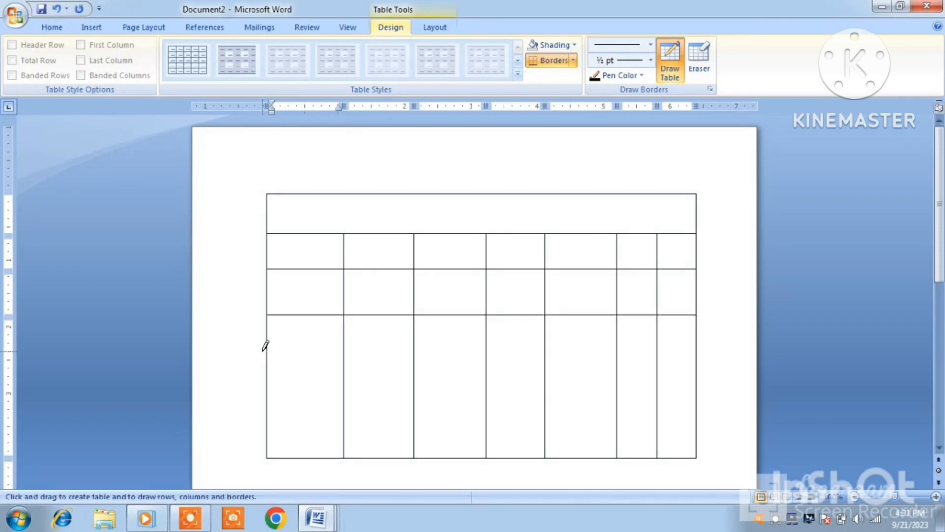
{"action": "left_click_drag", "start_coordinate": [270, 361], "coordinate": [697, 367]}
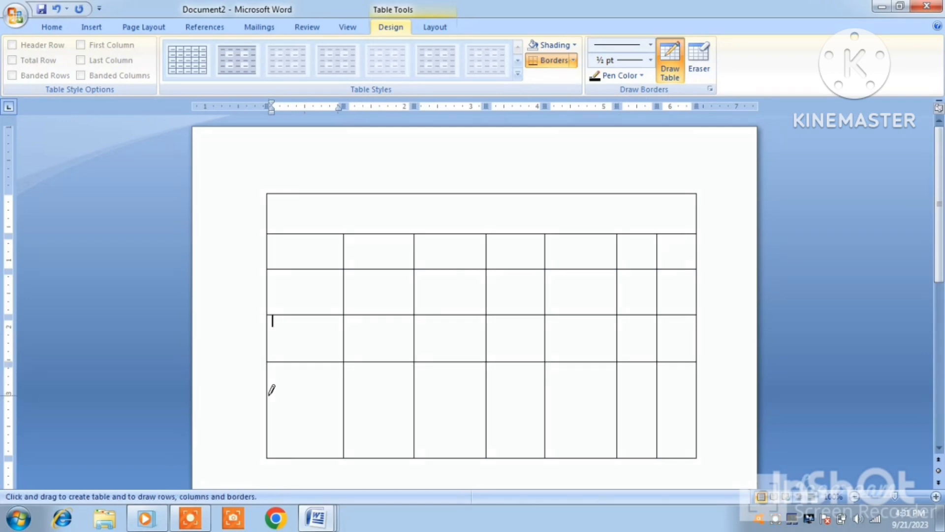
{"action": "left_click_drag", "start_coordinate": [272, 393], "coordinate": [675, 393]}
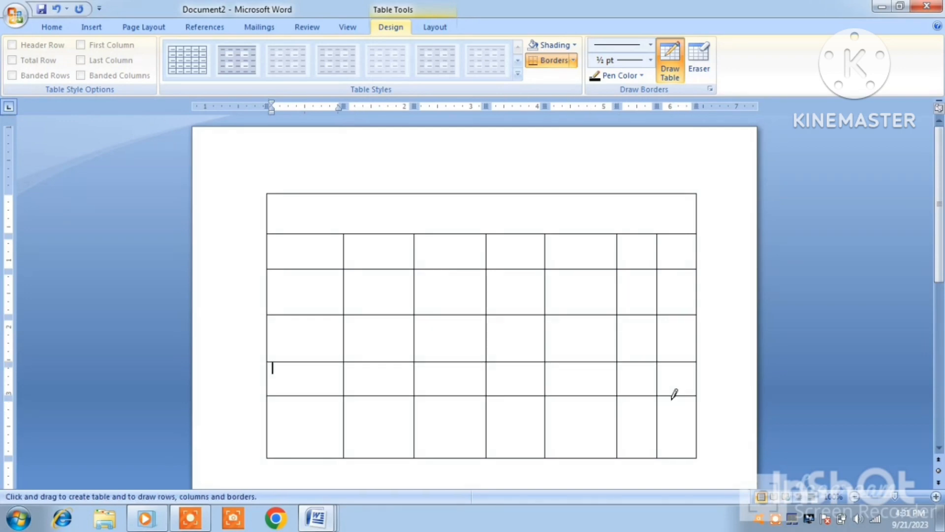
{"action": "mouse_move", "coordinate": [270, 416]}
{"action": "left_mouse_down"}
{"action": "mouse_move", "coordinate": [464, 443]}
{"action": "mouse_move", "coordinate": [610, 415]}
{"action": "mouse_move", "coordinate": [694, 418]}
{"action": "left_mouse_up"}
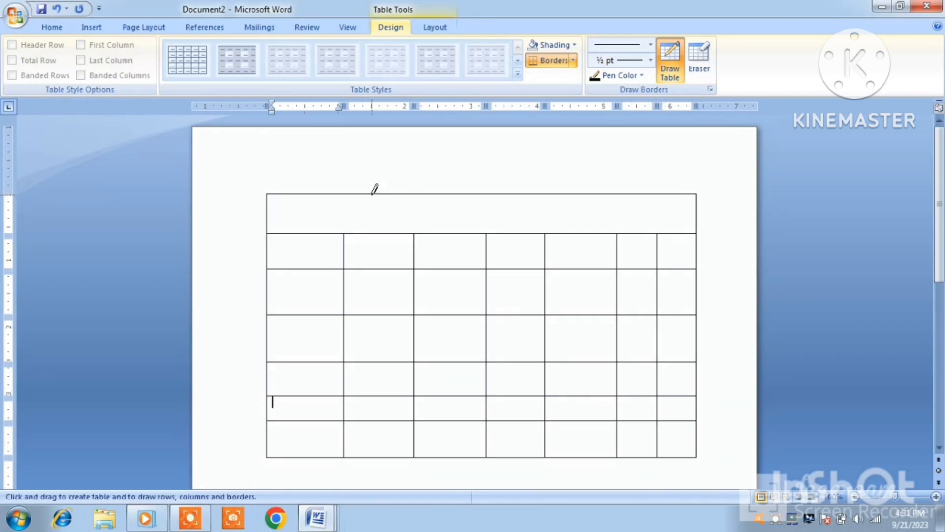
Step: Draw three vertical lines within the table's top row to divide it into four cells
{"action": "left_click_drag", "start_coordinate": [373, 192], "coordinate": [374, 224]}
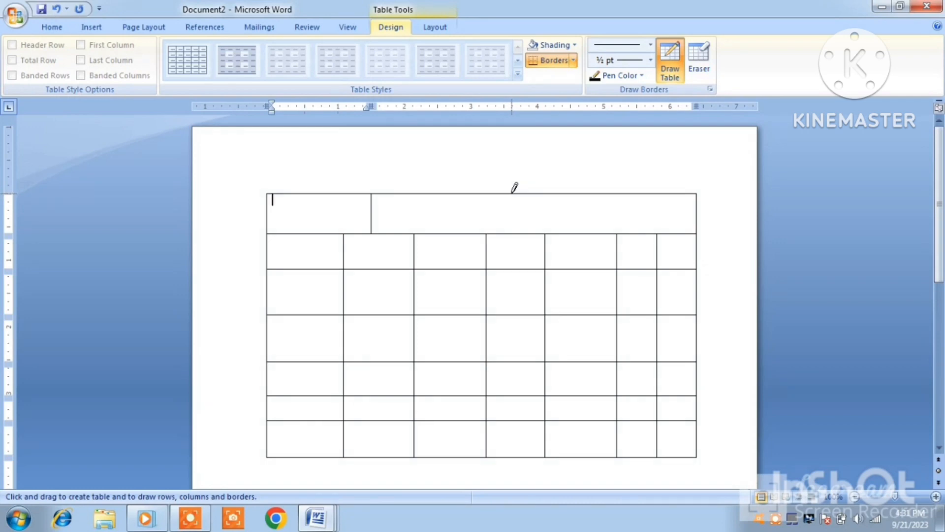
{"action": "left_click_drag", "start_coordinate": [515, 188], "coordinate": [518, 219]}
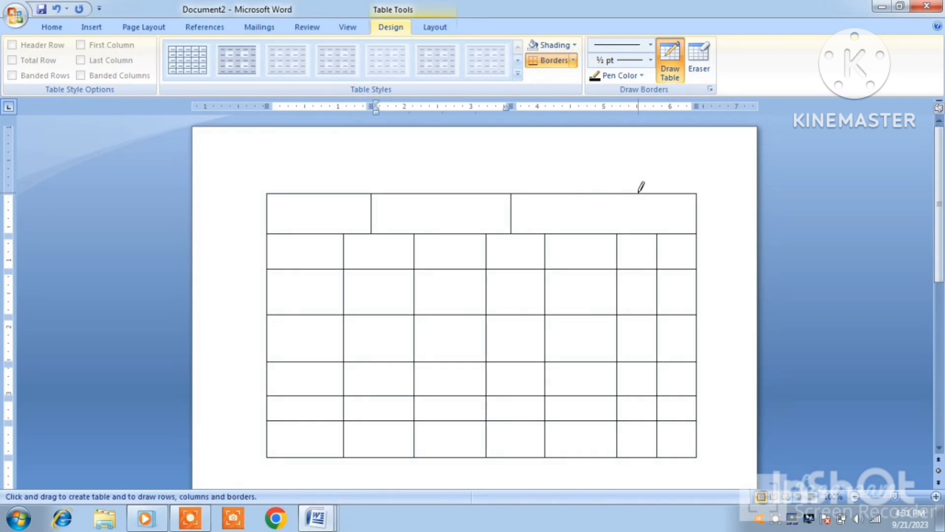
{"action": "left_click_drag", "start_coordinate": [642, 213], "coordinate": [641, 211]}
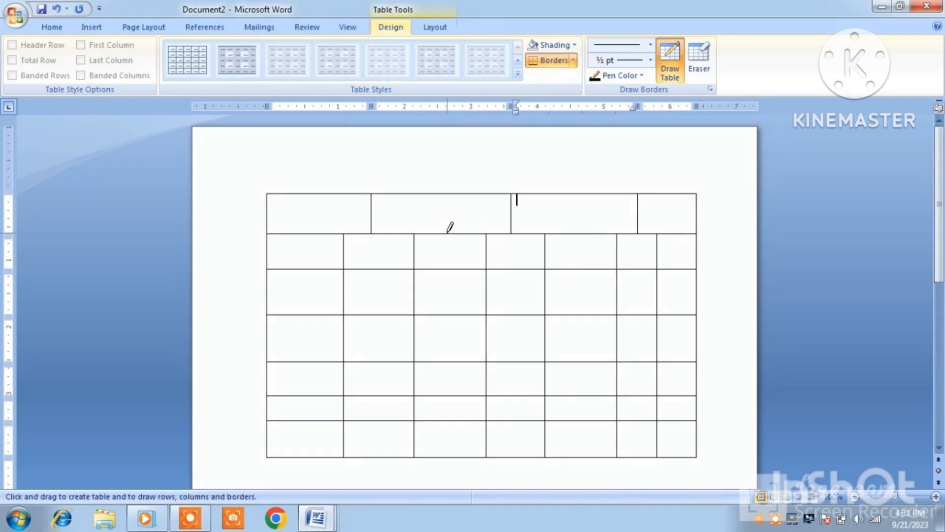
Step: Draw a full-height vertical line through the third column, then split the sixth column's second body cell horizontally and the two cells beneath it vertically
{"action": "left_click_drag", "start_coordinate": [450, 225], "coordinate": [461, 432]}
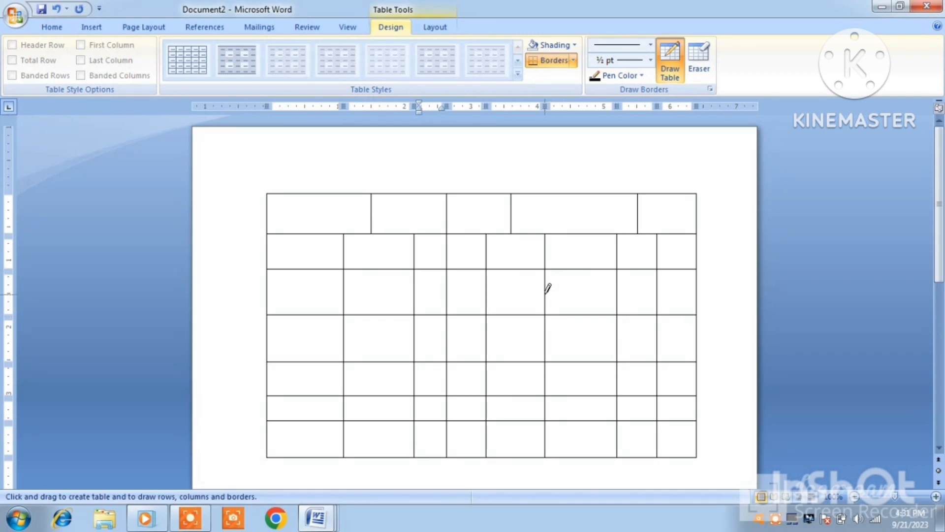
{"action": "mouse_move", "coordinate": [547, 294]}
{"action": "left_mouse_down"}
{"action": "mouse_move", "coordinate": [605, 295]}
{"action": "mouse_move", "coordinate": [588, 294]}
{"action": "left_mouse_up"}
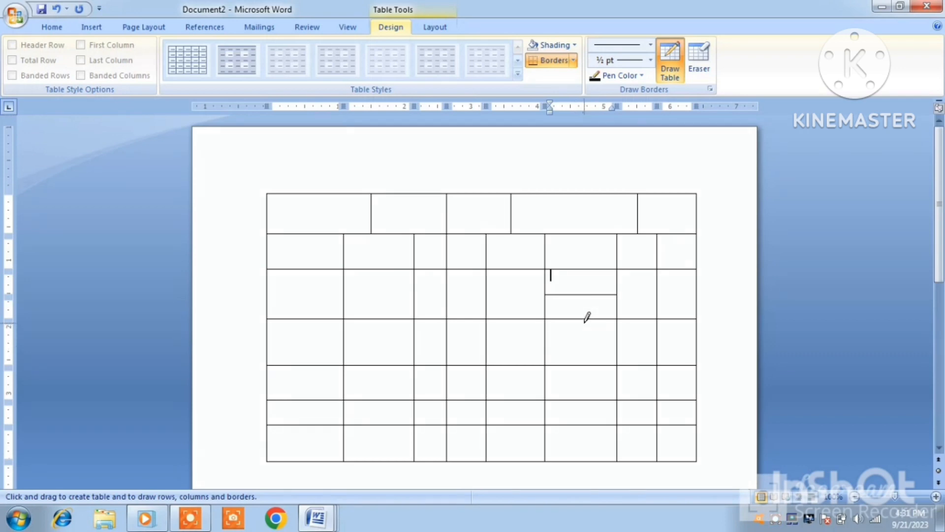
{"action": "left_click_drag", "start_coordinate": [586, 318], "coordinate": [593, 365]}
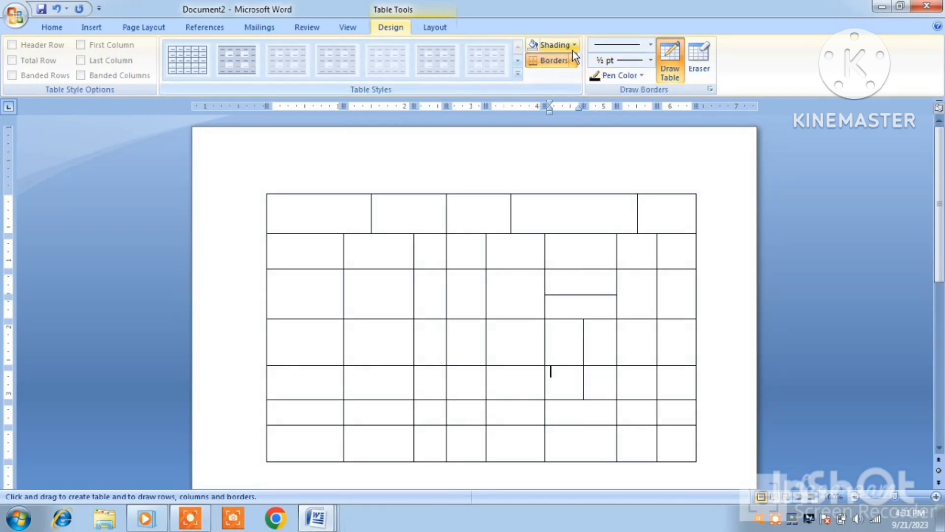
Step: Shade the fourth cell of the top row red and extend the same red shading to the whole row
{"action": "left_click", "coordinate": [550, 196]}
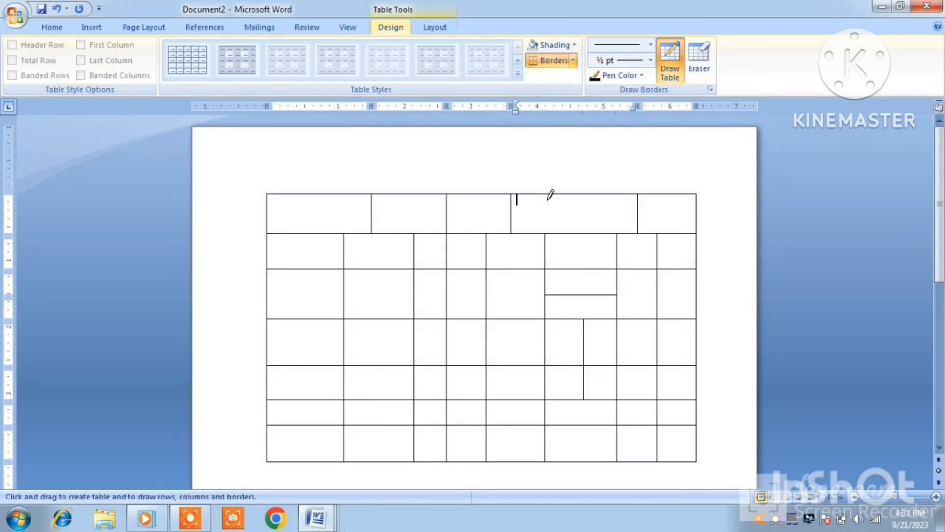
{"action": "left_click", "coordinate": [573, 46]}
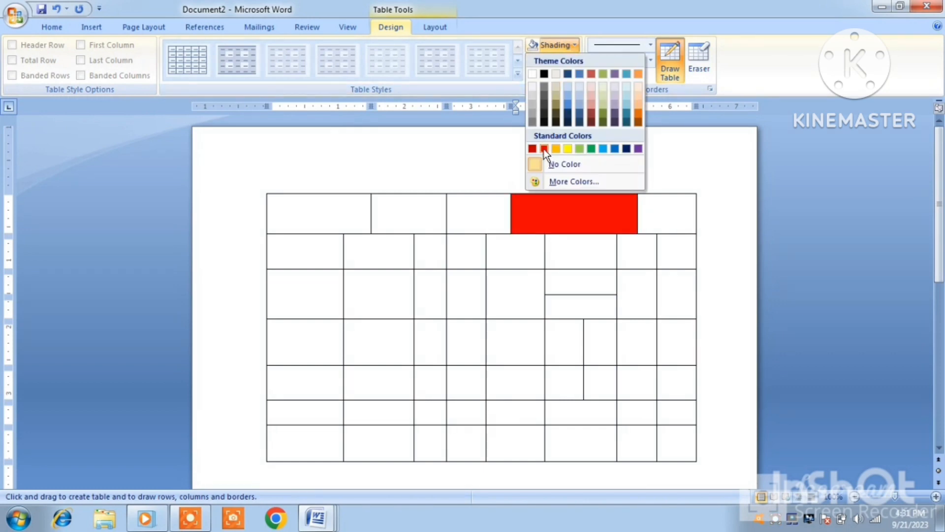
{"action": "left_click", "coordinate": [543, 149]}
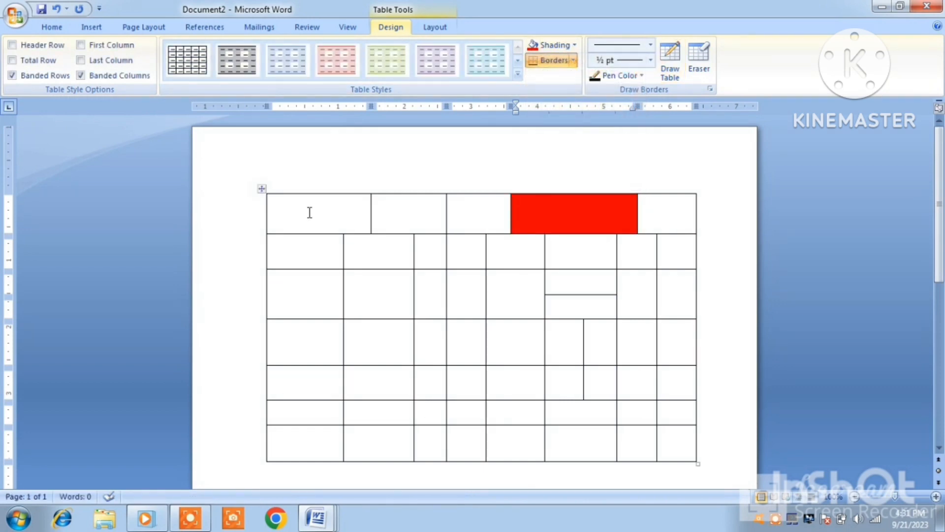
{"action": "left_click_drag", "start_coordinate": [309, 213], "coordinate": [648, 206]}
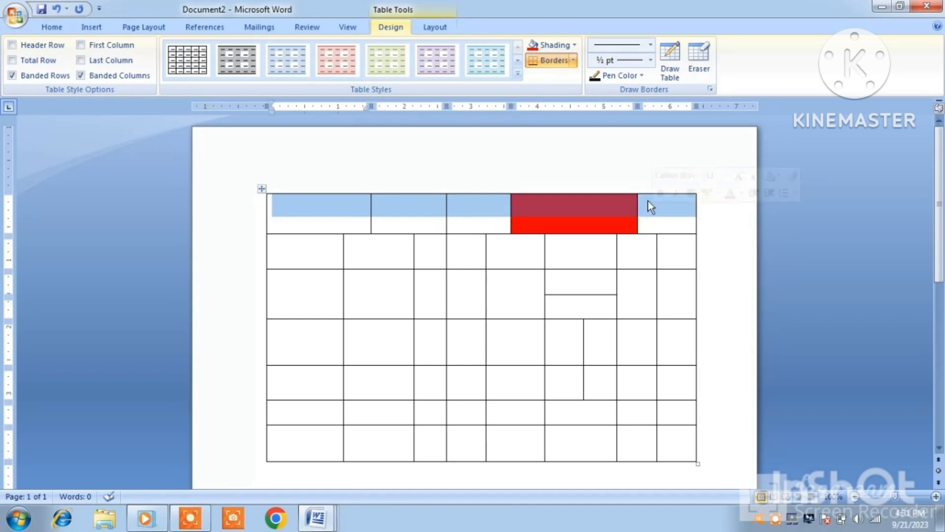
{"action": "left_click", "coordinate": [532, 48]}
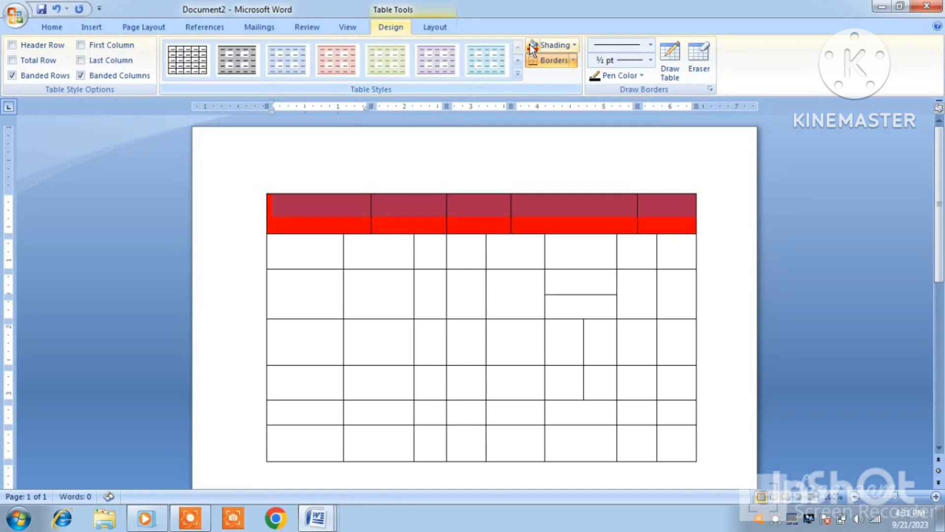
{"action": "left_click", "coordinate": [573, 210]}
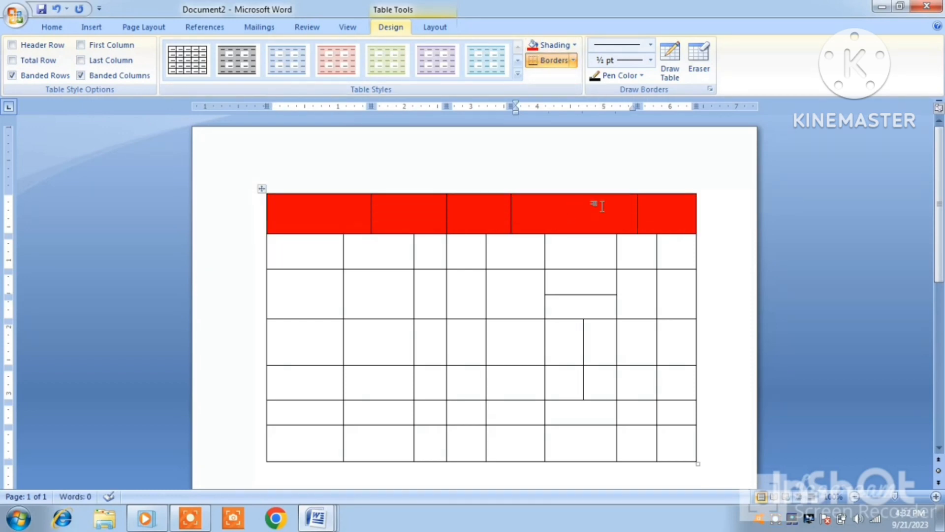
Step: Choose the 3 pt thick-and-thin line style and apply it to the top edges of the red row's fourth and third cells
{"action": "left_click", "coordinate": [574, 61]}
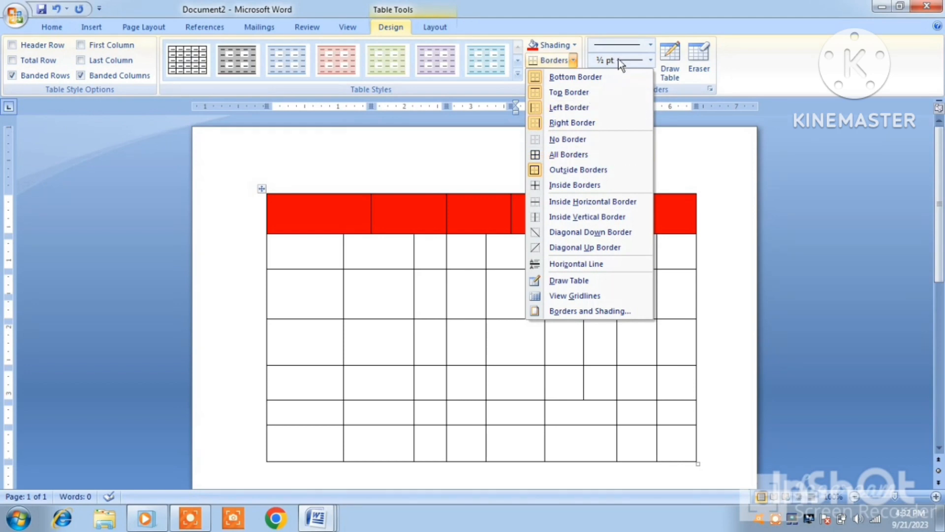
{"action": "left_click", "coordinate": [649, 46]}
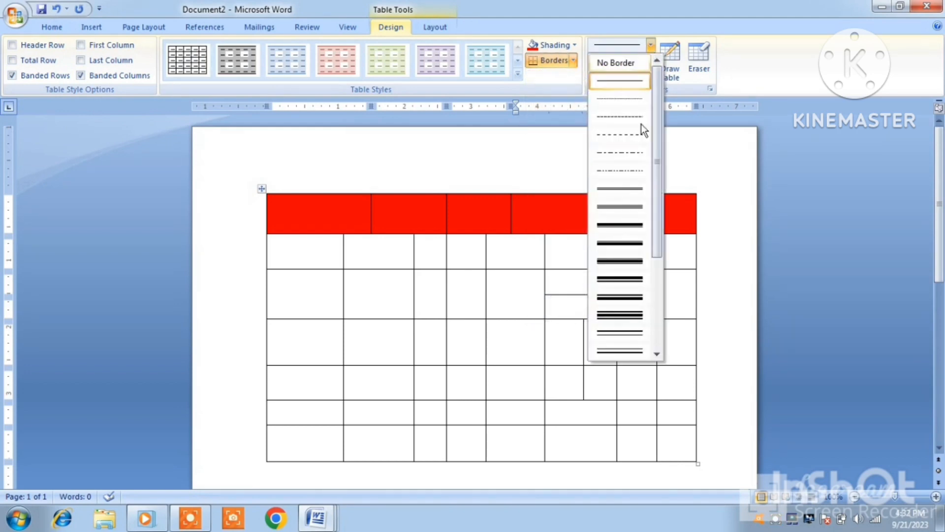
{"action": "left_click", "coordinate": [628, 245]}
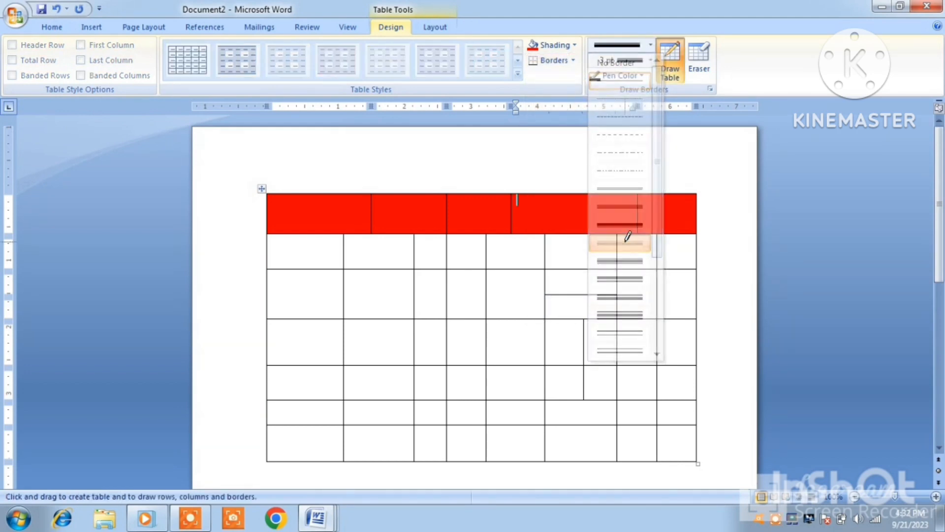
{"action": "left_click", "coordinate": [579, 194]}
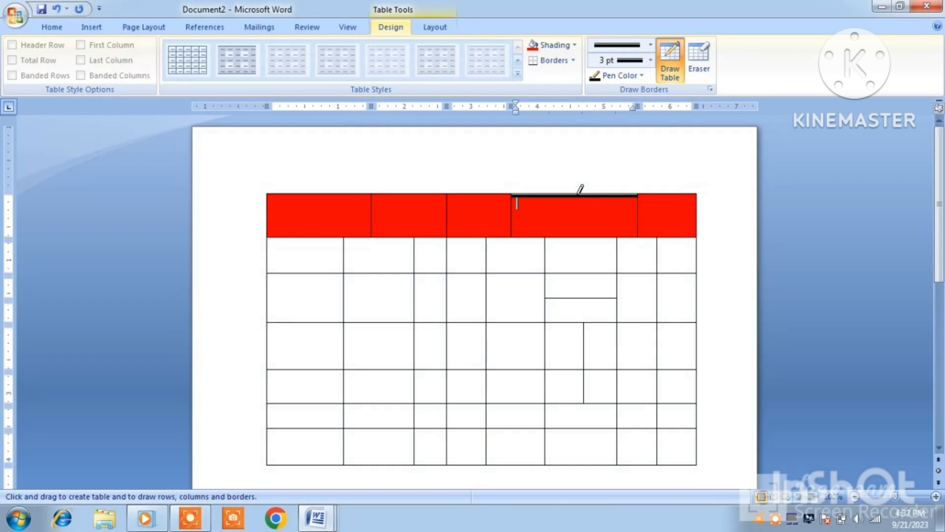
{"action": "left_click", "coordinate": [482, 194]}
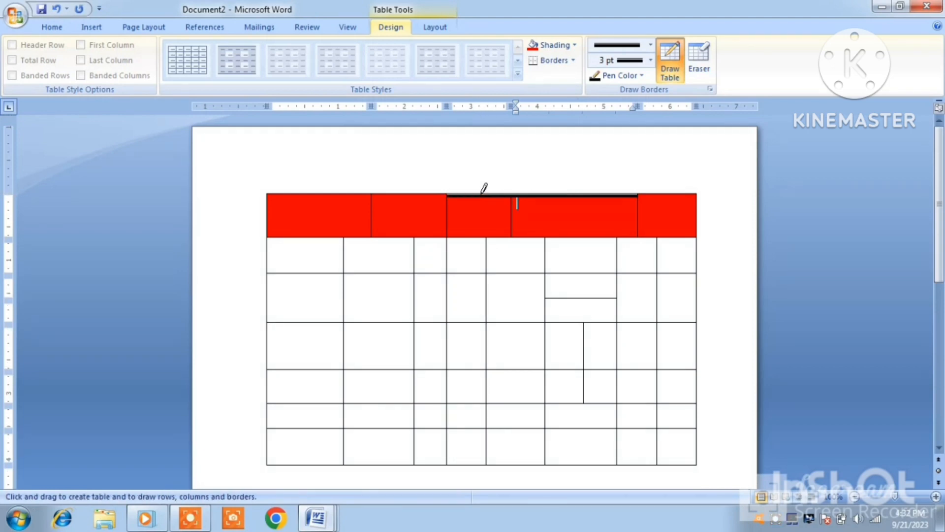
Step: Set the pen color to Dark Blue and apply it to the red row's first three dividers and the top edges of its first and fourth cells
{"action": "left_click", "coordinate": [642, 75]}
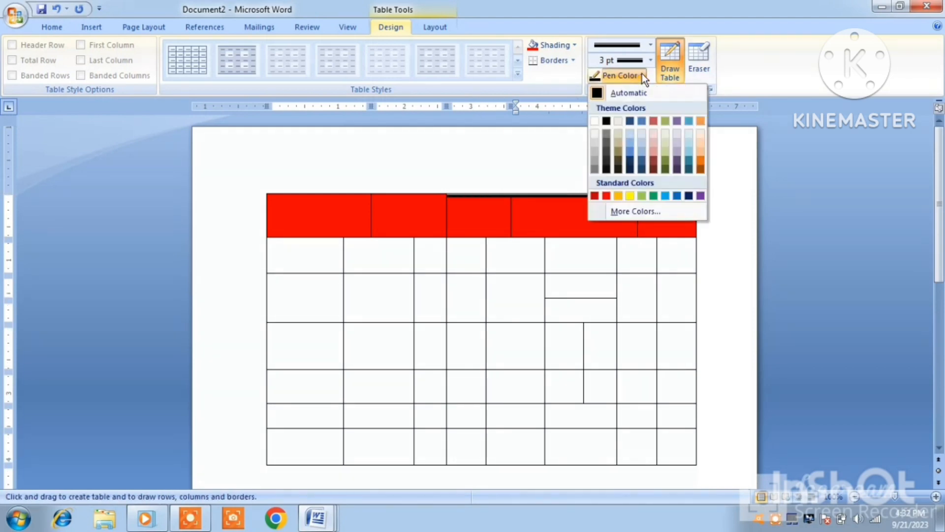
{"action": "left_click", "coordinate": [688, 195]}
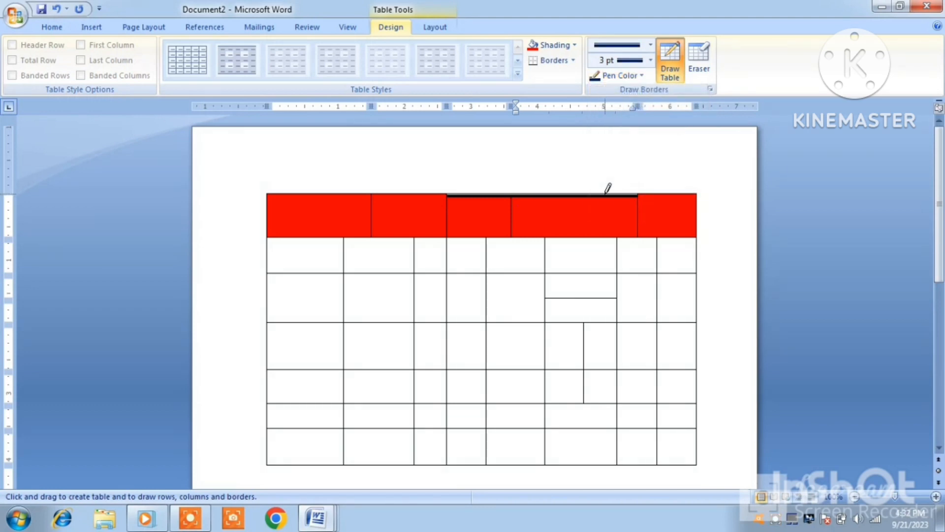
{"action": "left_click", "coordinate": [606, 194]}
{"action": "left_click", "coordinate": [512, 227]}
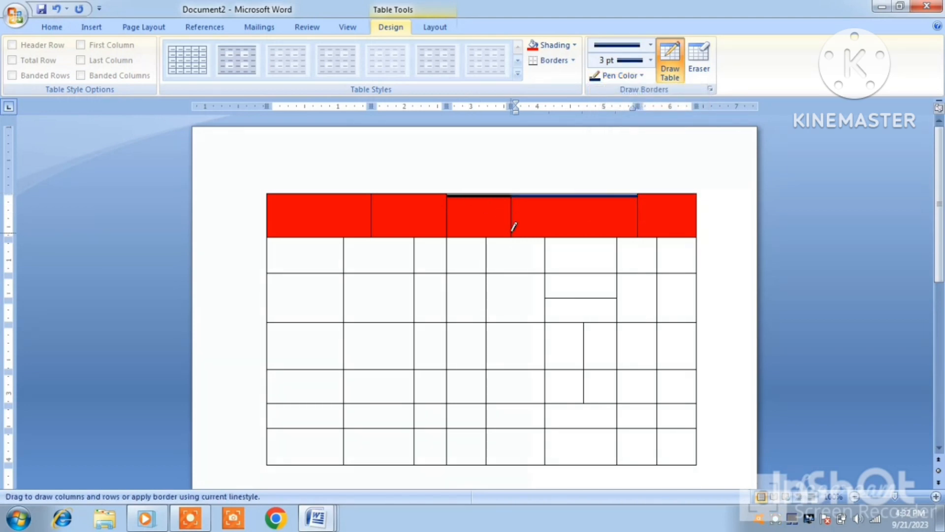
{"action": "left_click", "coordinate": [447, 214]}
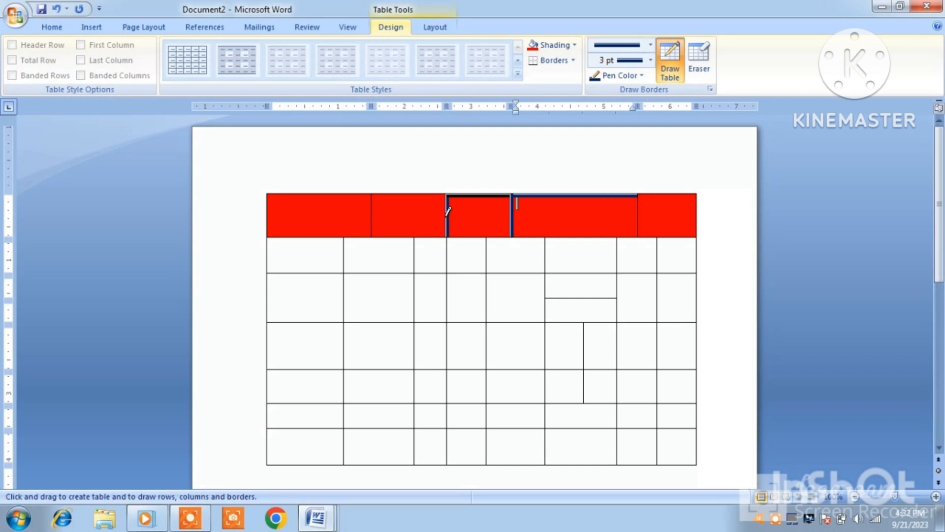
{"action": "left_click", "coordinate": [374, 204]}
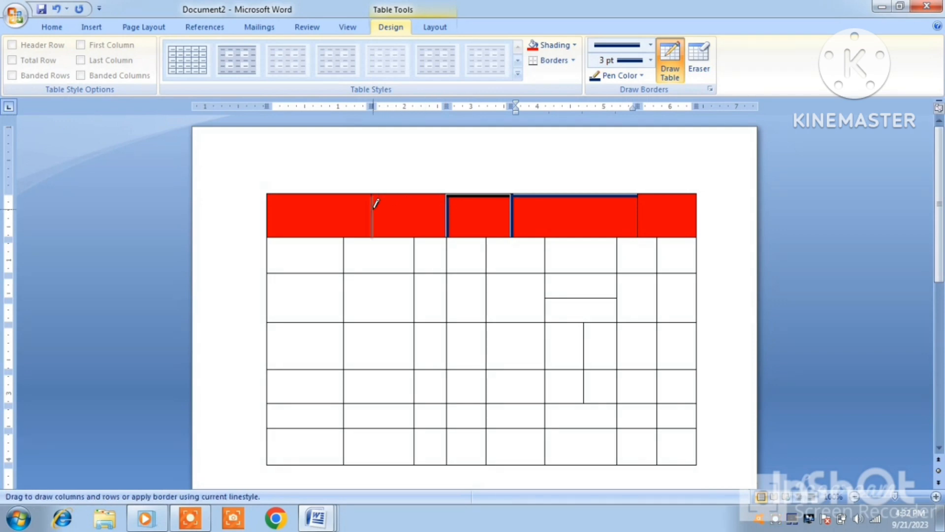
{"action": "left_click", "coordinate": [347, 194]}
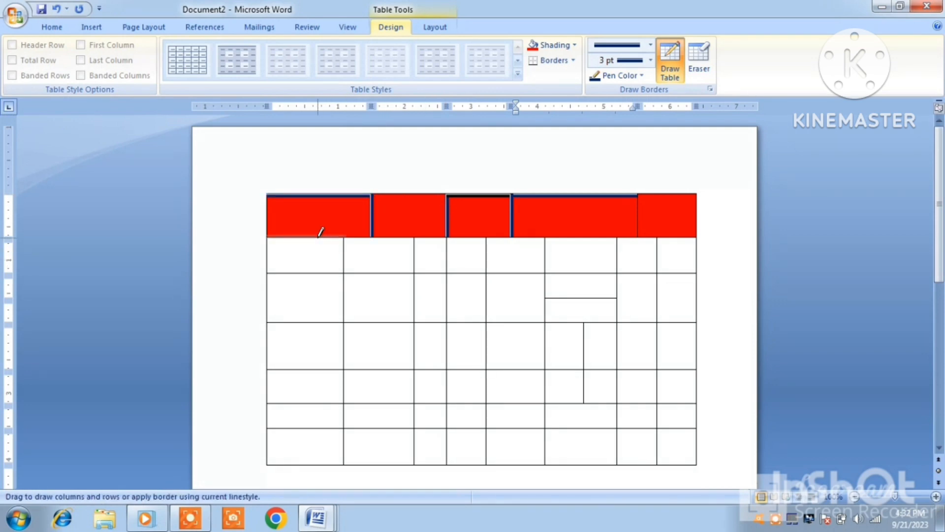
Step: Apply the dark blue border beneath the first two red cells, above the second one, and along part of the row's lower edge under the fourth
{"action": "left_click_drag", "start_coordinate": [320, 231], "coordinate": [330, 233]}
{"action": "left_click_drag", "start_coordinate": [389, 230], "coordinate": [368, 232]}
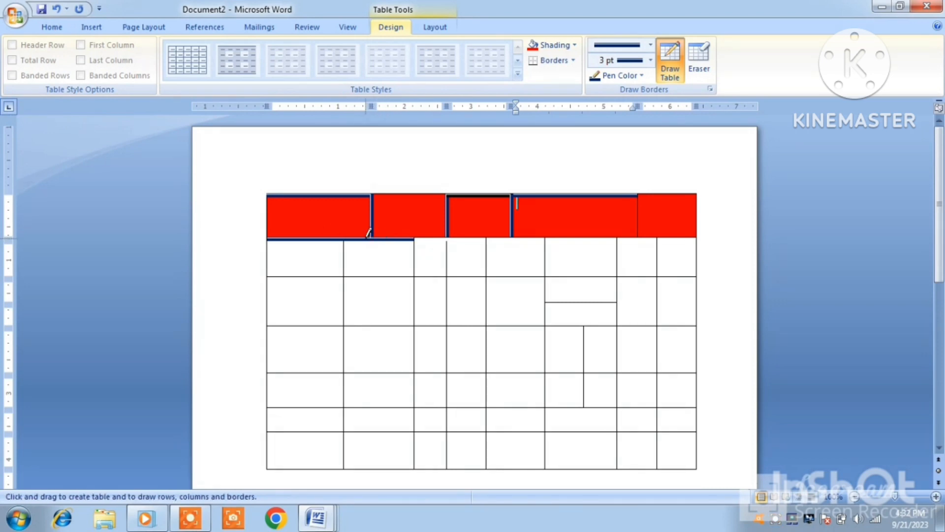
{"action": "left_click", "coordinate": [435, 237]}
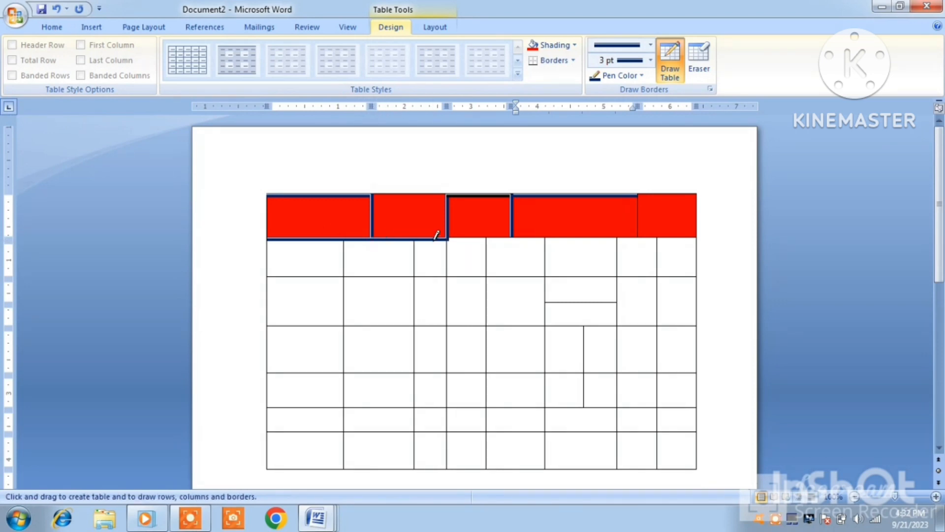
{"action": "left_click", "coordinate": [409, 194]}
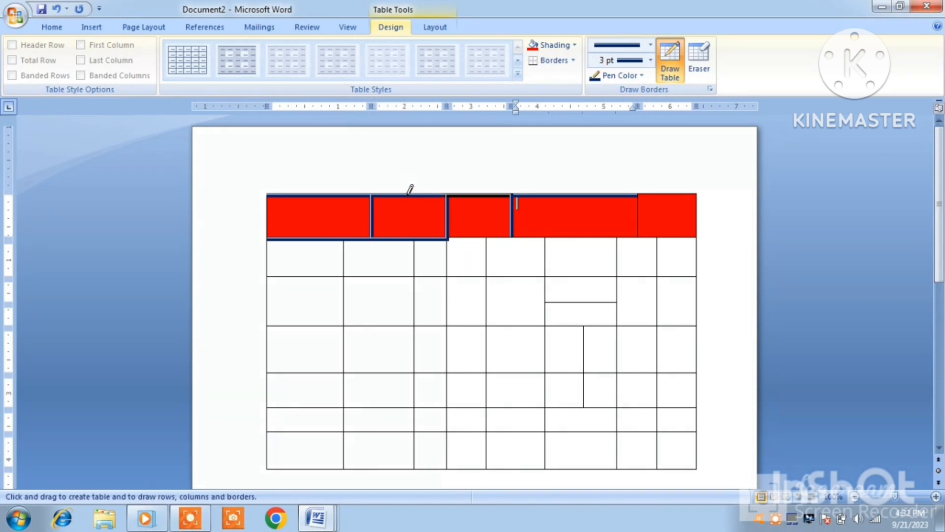
{"action": "left_click", "coordinate": [579, 238]}
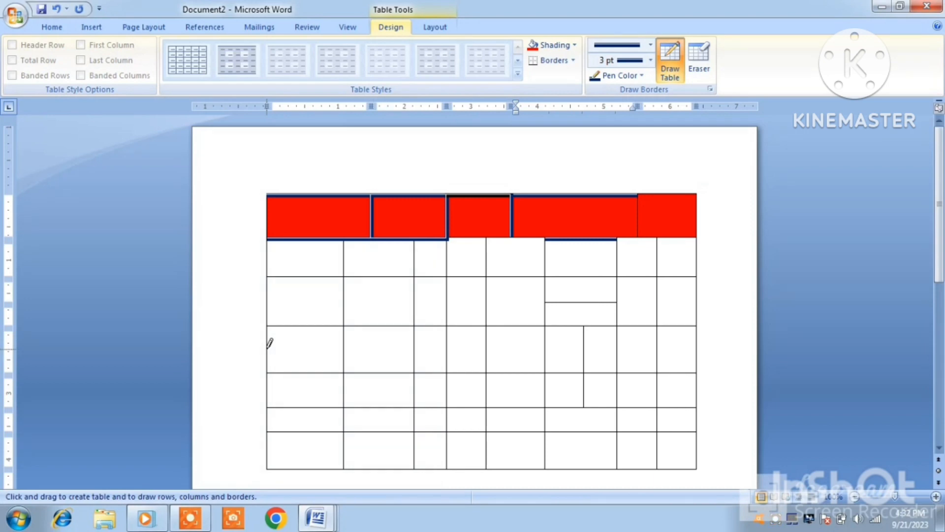
Step: Draw a dark blue line across the third body row, and complete the dark blue borders along the red row's lower edge and around its last cell
{"action": "left_click_drag", "start_coordinate": [270, 343], "coordinate": [673, 333]}
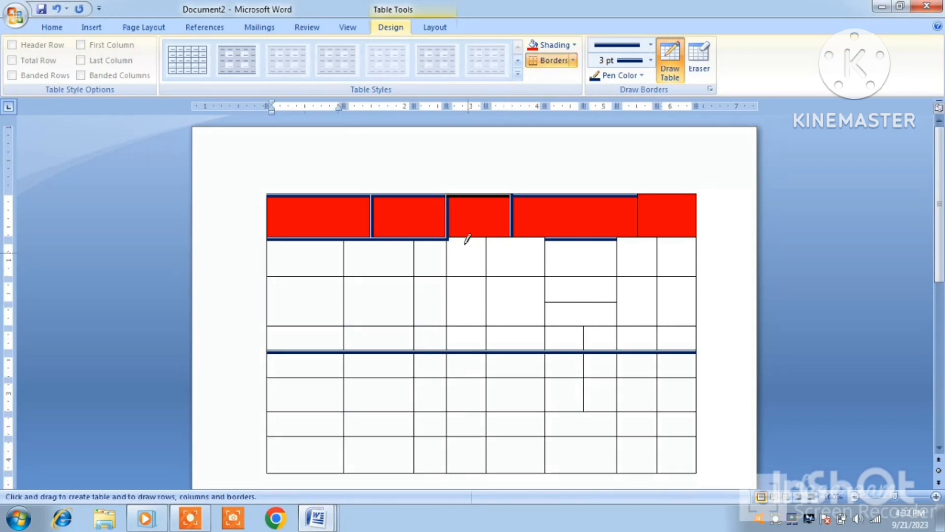
{"action": "mouse_move", "coordinate": [452, 230]}
{"action": "left_mouse_down"}
{"action": "mouse_move", "coordinate": [613, 237]}
{"action": "mouse_move", "coordinate": [707, 229]}
{"action": "left_mouse_up"}
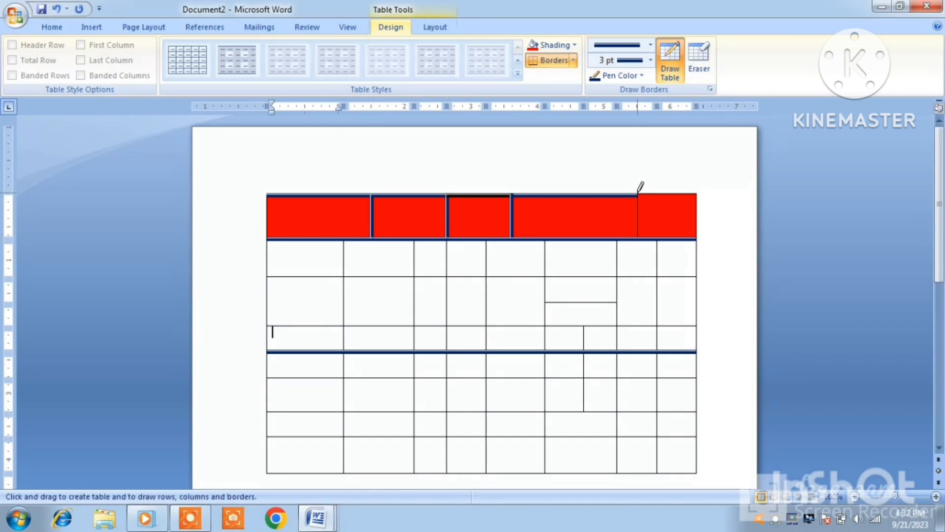
{"action": "left_click_drag", "start_coordinate": [641, 187], "coordinate": [706, 208]}
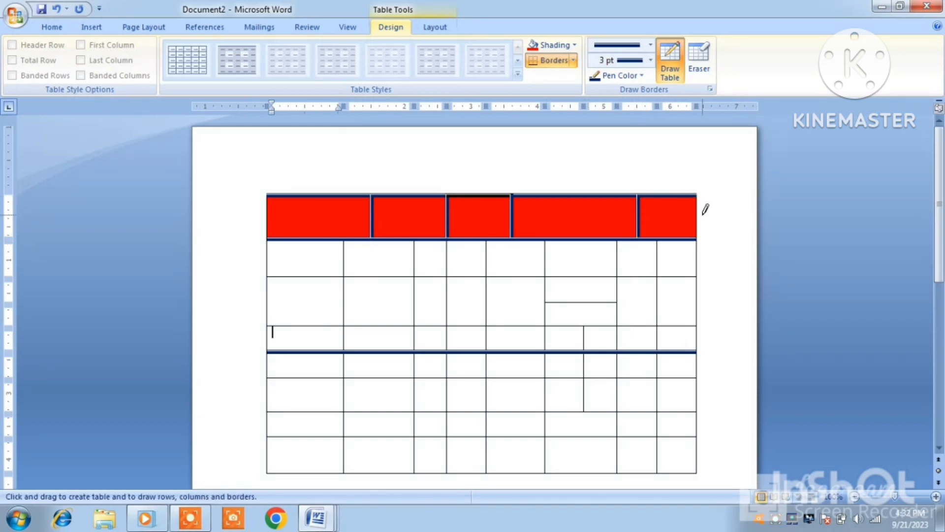
{"action": "key", "text": "Escape"}
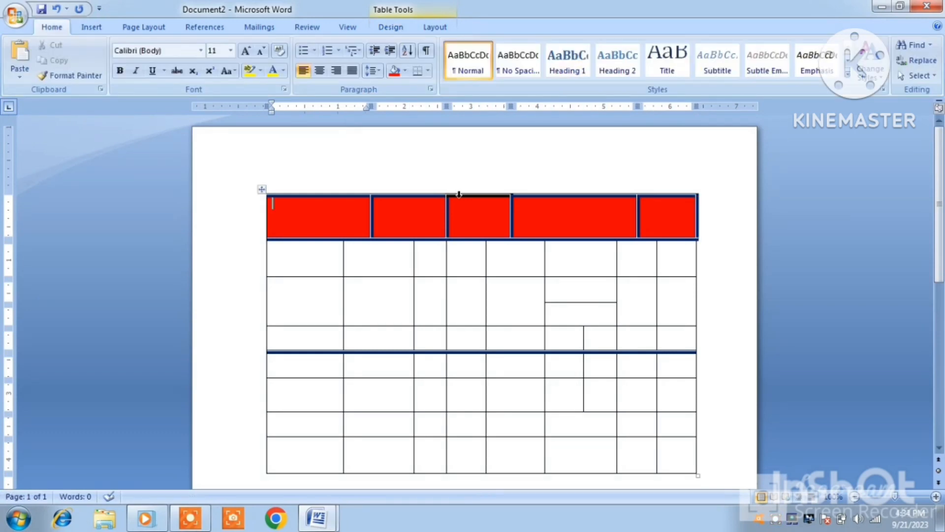
Step: Use the table Eraser to remove all four vertical dividers in the red row, merging it into one cell
{"action": "left_click", "coordinate": [447, 19]}
{"action": "left_click", "coordinate": [400, 25]}
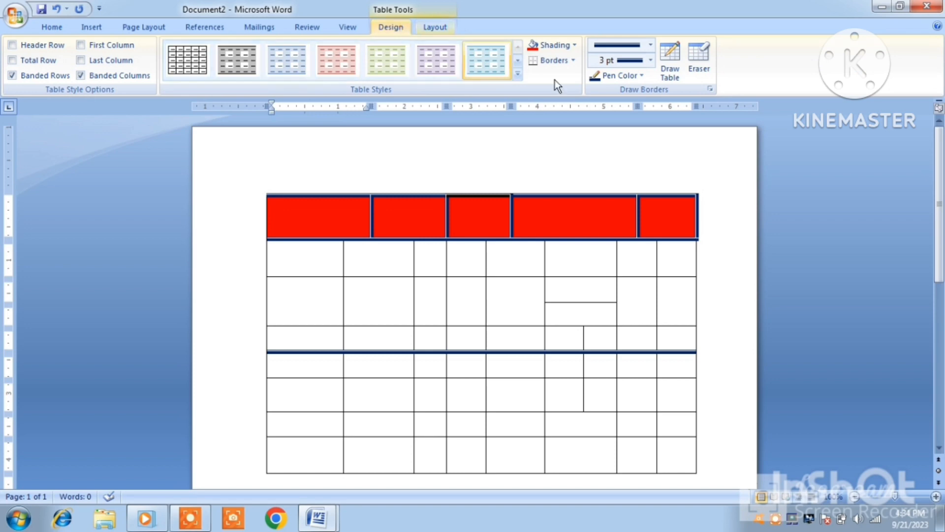
{"action": "left_click", "coordinate": [701, 63]}
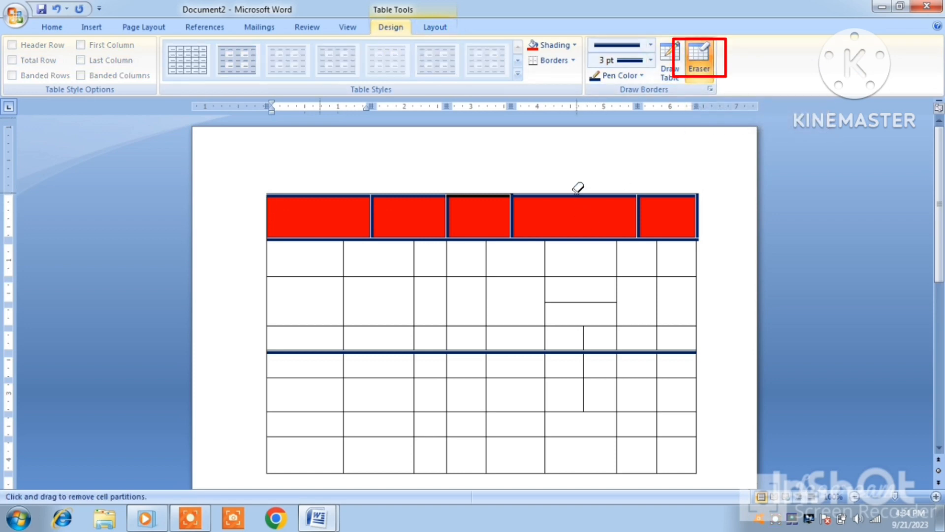
{"action": "left_click", "coordinate": [544, 237]}
{"action": "left_click", "coordinate": [513, 213]}
{"action": "left_click", "coordinate": [451, 215]}
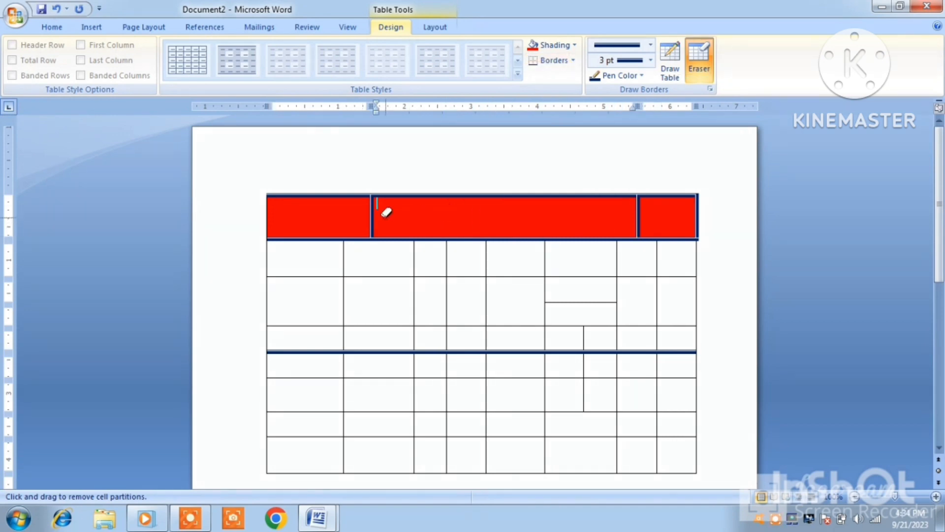
{"action": "left_click", "coordinate": [373, 213]}
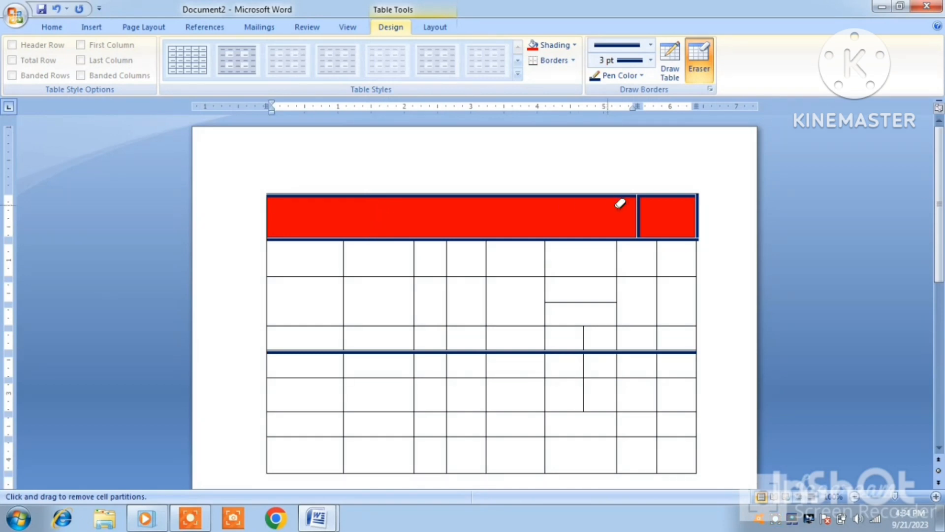
{"action": "left_click", "coordinate": [639, 214]}
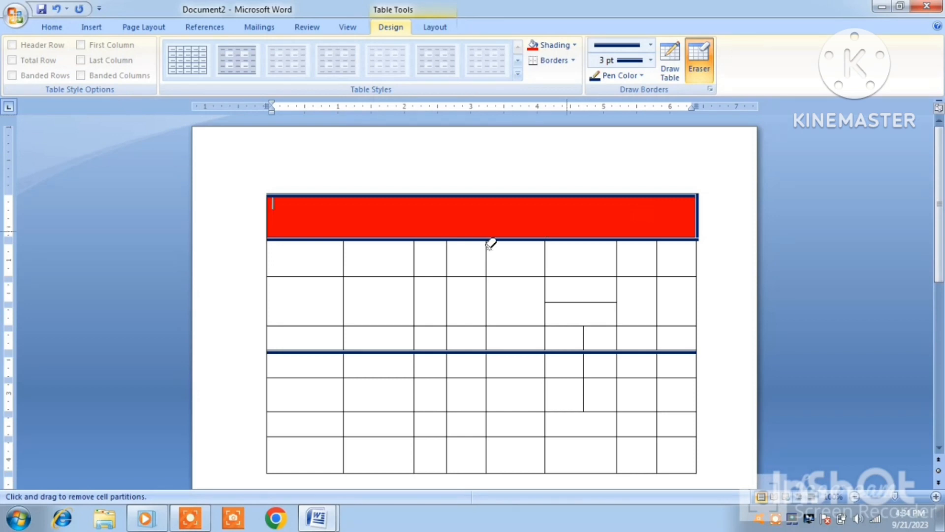
Step: Erase the divider between the third and fourth cells in the first two body rows, and the horizontal split in the second row's sixth column
{"action": "left_click", "coordinate": [447, 250]}
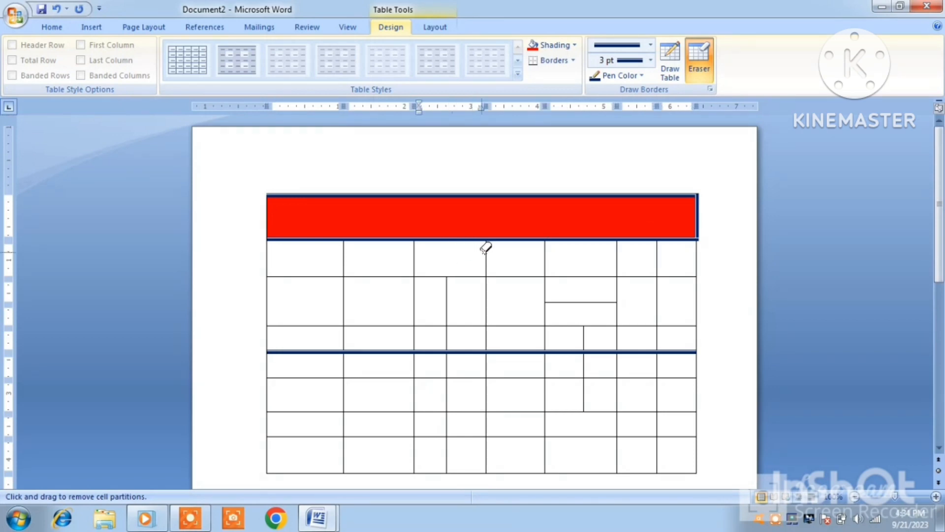
{"action": "left_click", "coordinate": [448, 284]}
{"action": "left_click", "coordinate": [570, 298]}
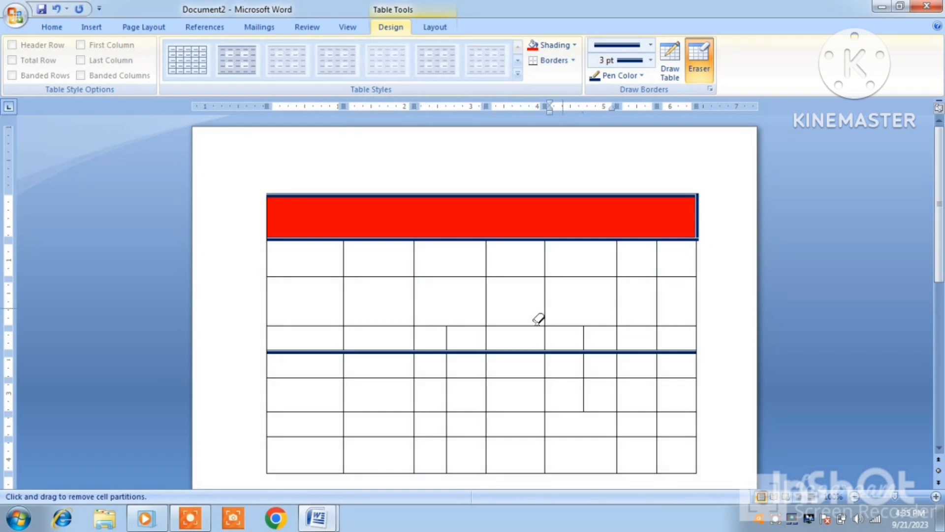
Step: Erase four dividers in the third body row, merging its third to fifth cells and its sixth to eighth cells
{"action": "left_click", "coordinate": [447, 340]}
{"action": "left_click", "coordinate": [486, 338]}
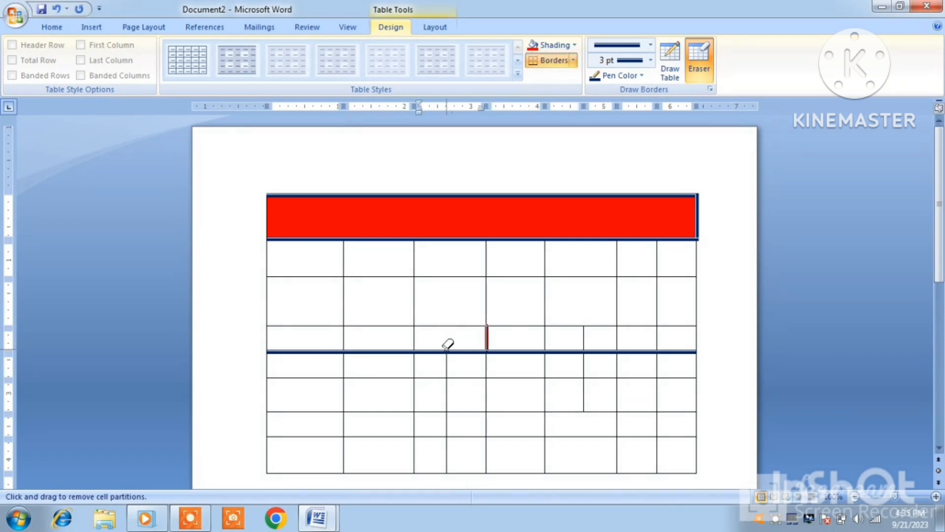
{"action": "left_click", "coordinate": [586, 337]}
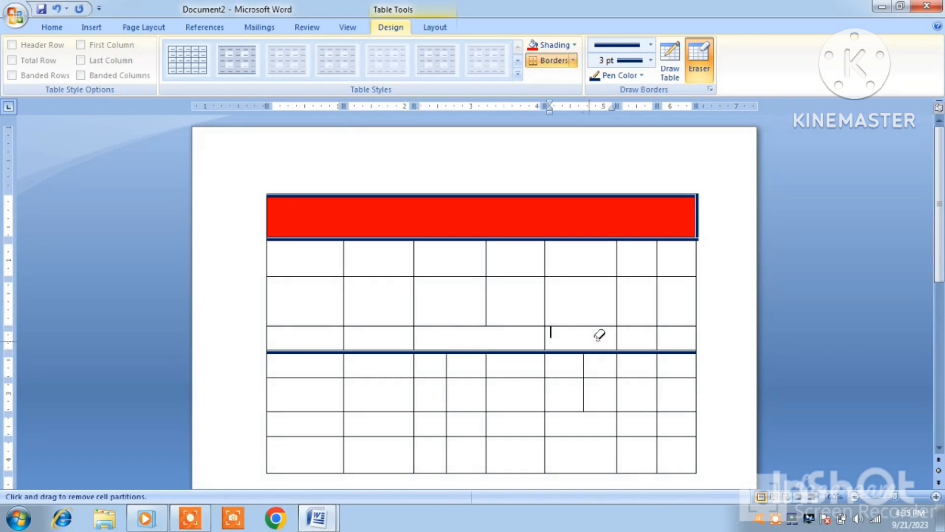
{"action": "left_click", "coordinate": [619, 338]}
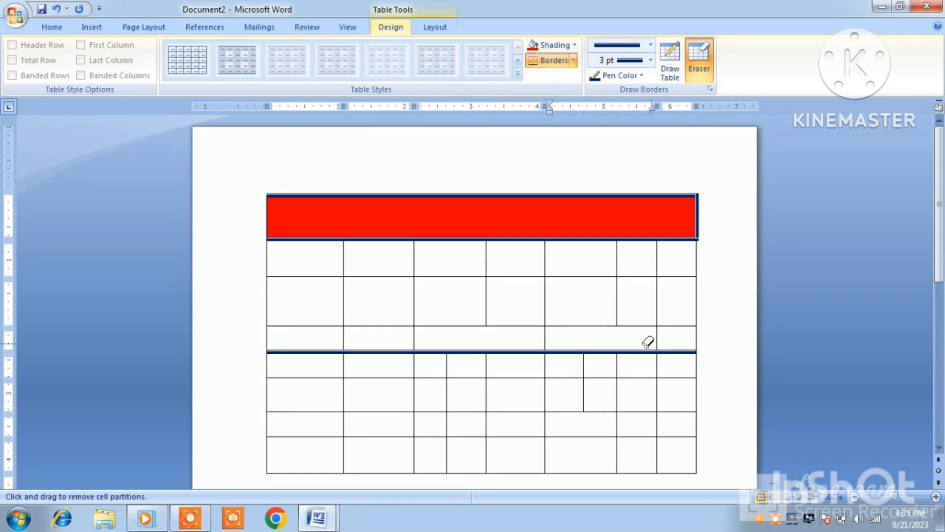
Step: Erase the dark blue line below the third body row except under the third, fourth and last columns, removing the divider between the row's two merged cells
{"action": "left_click", "coordinate": [635, 350]}
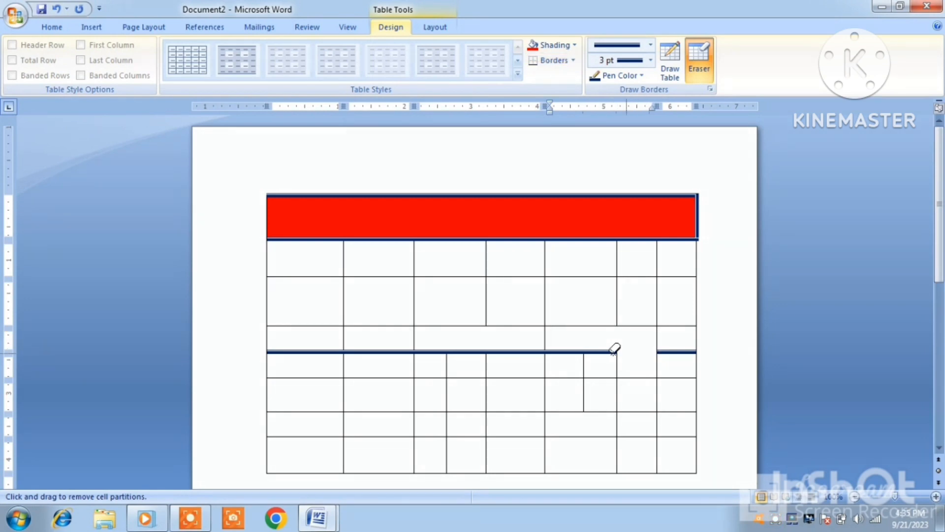
{"action": "left_click", "coordinate": [597, 351]}
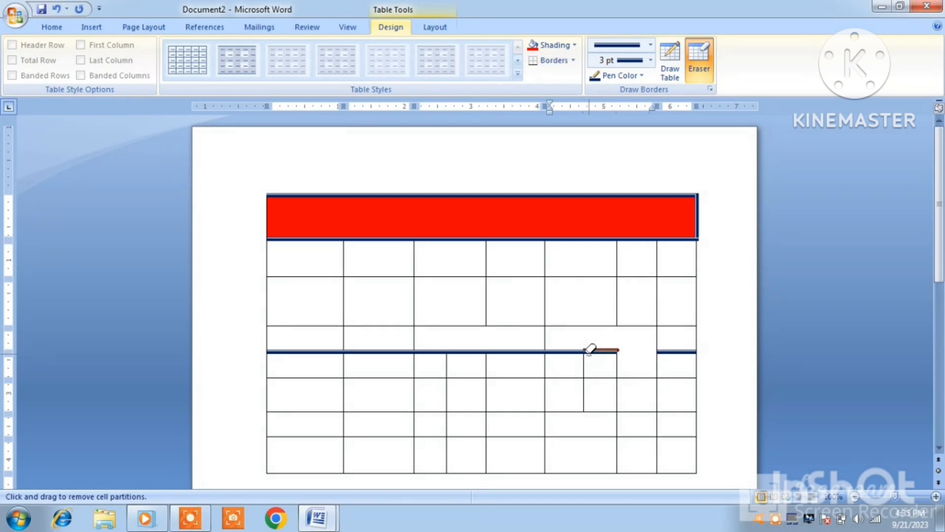
{"action": "left_click", "coordinate": [507, 350]}
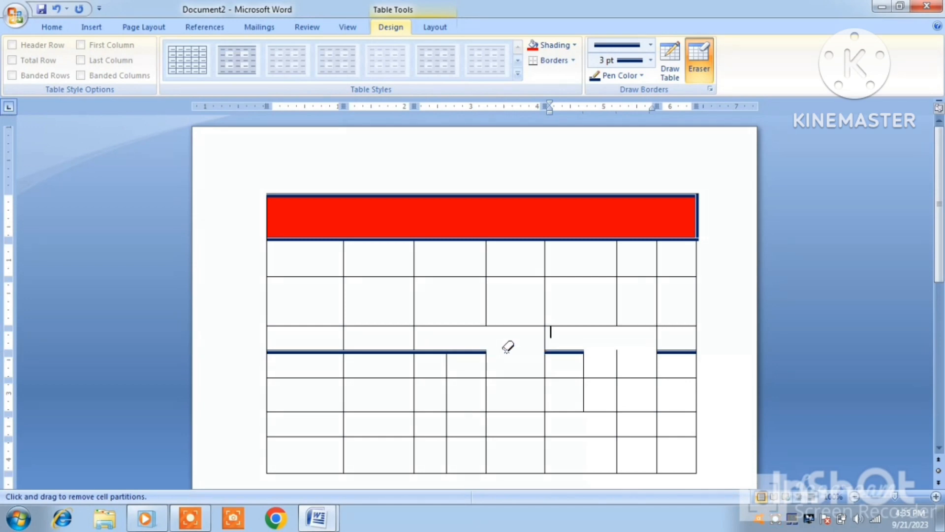
{"action": "left_click", "coordinate": [364, 347]}
{"action": "left_click", "coordinate": [312, 347]}
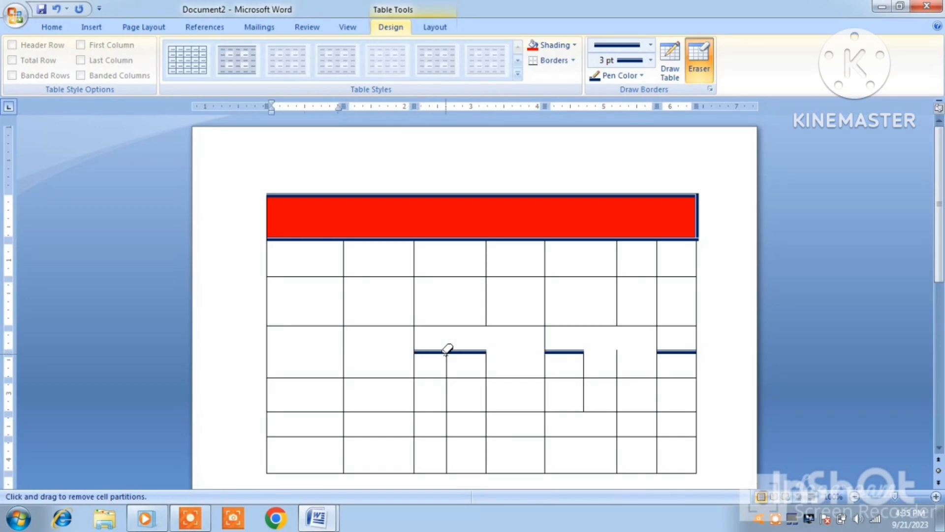
{"action": "left_click", "coordinate": [546, 351]}
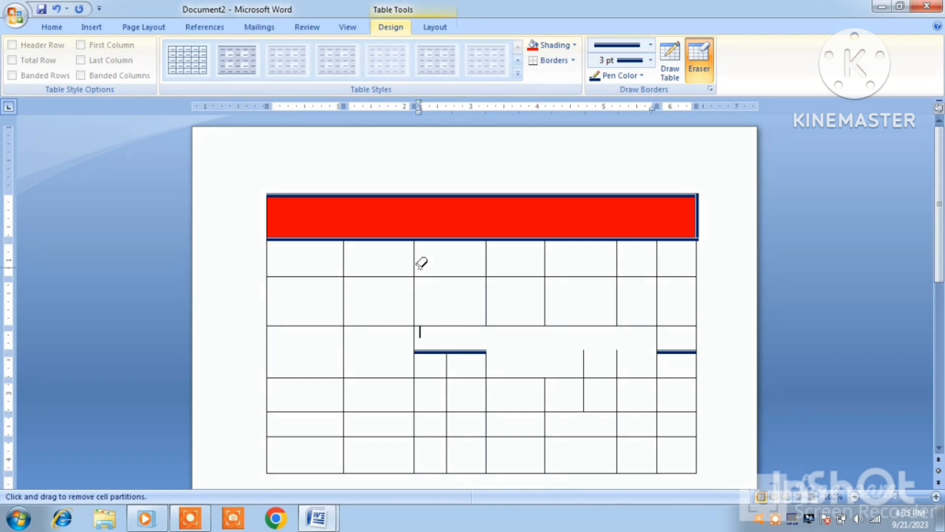
{"action": "key", "text": "Escape"}
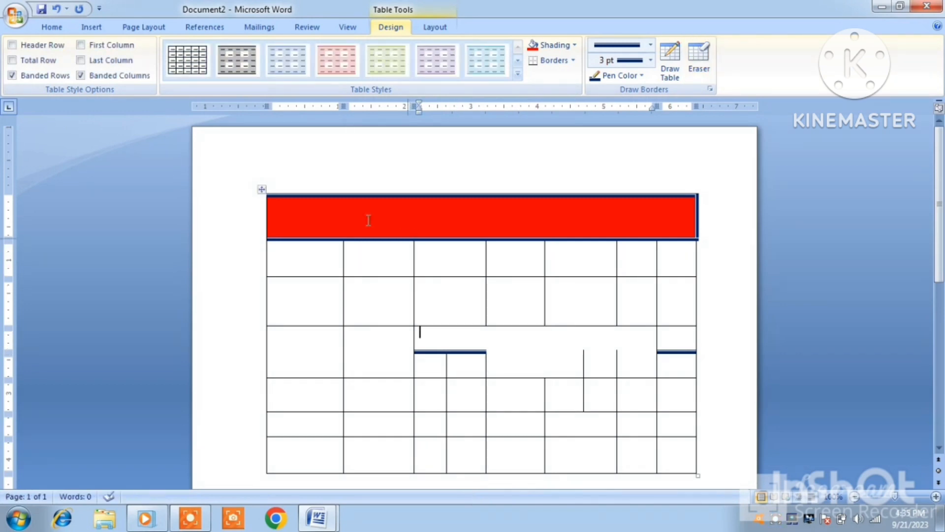
Step: Set the text formatting in the merged red cell to 14 pt bold
{"action": "left_click", "coordinate": [351, 215]}
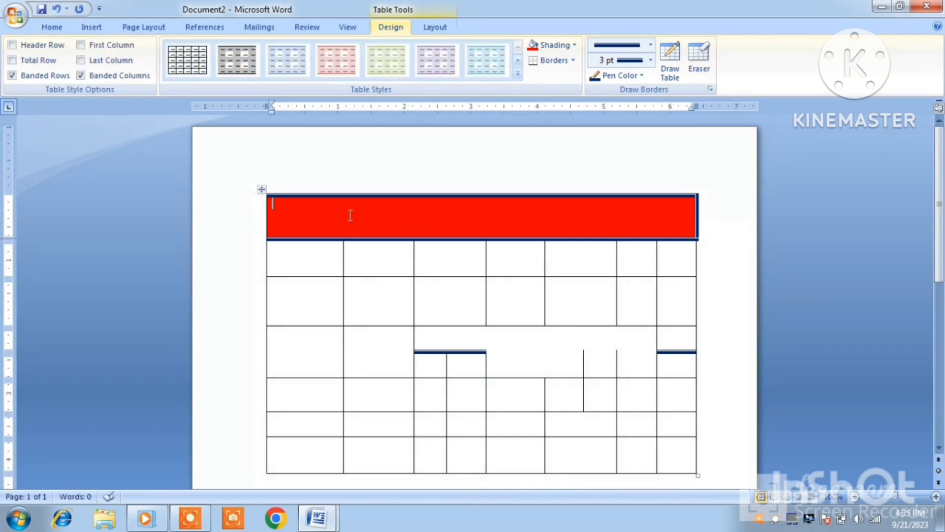
{"action": "left_click", "coordinate": [62, 26]}
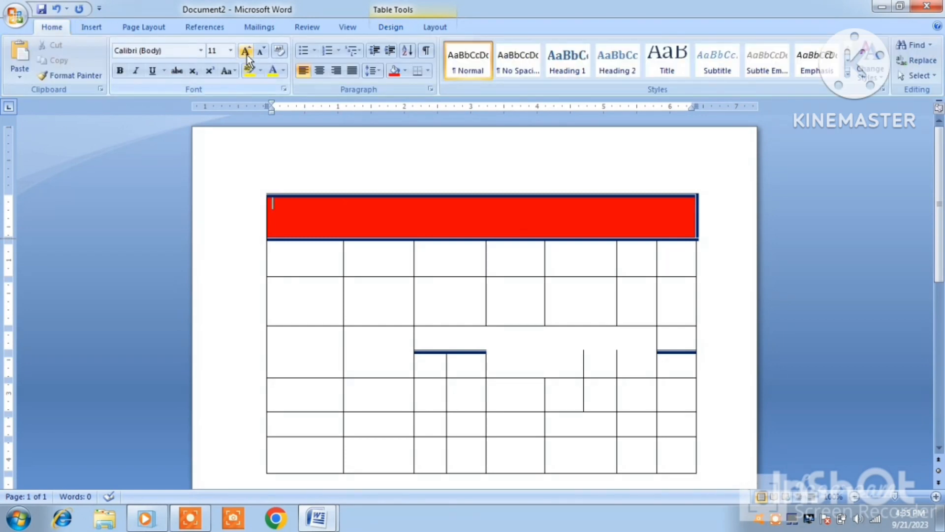
{"action": "left_click", "coordinate": [230, 50]}
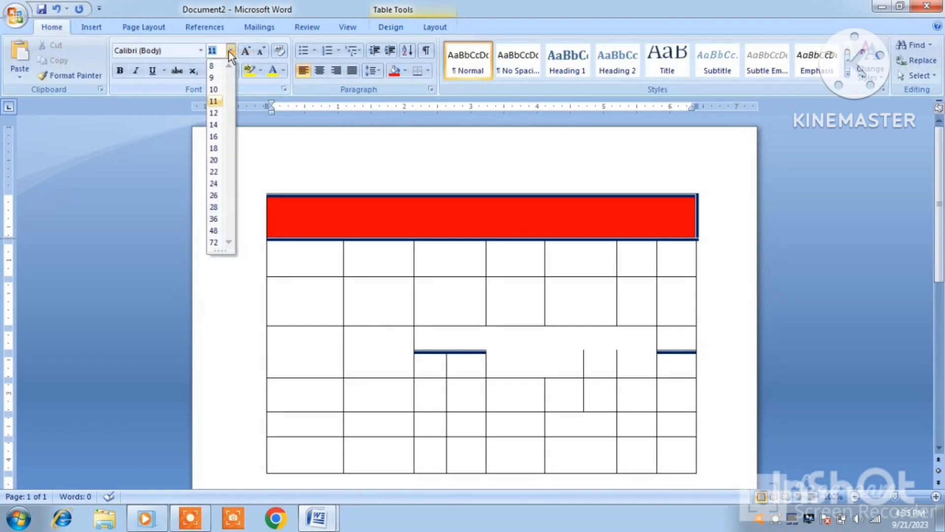
{"action": "left_click", "coordinate": [216, 125]}
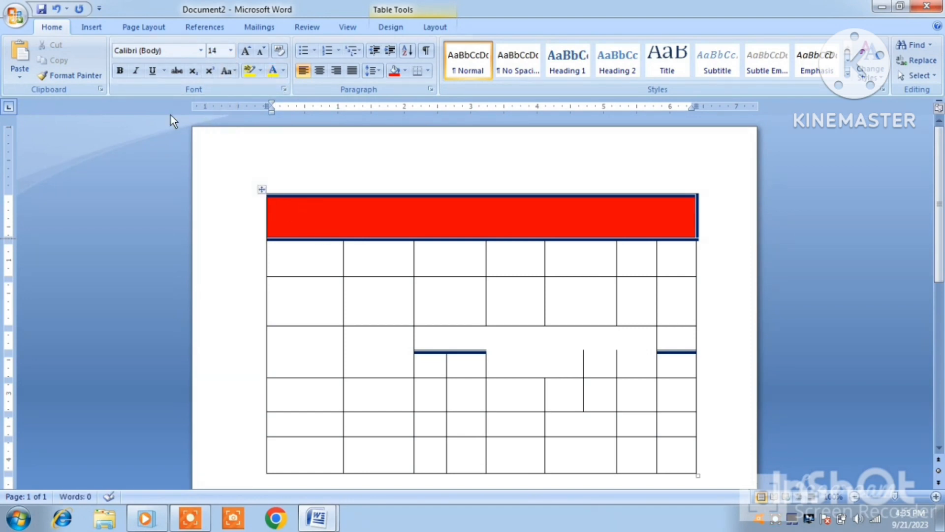
{"action": "left_click", "coordinate": [120, 71]}
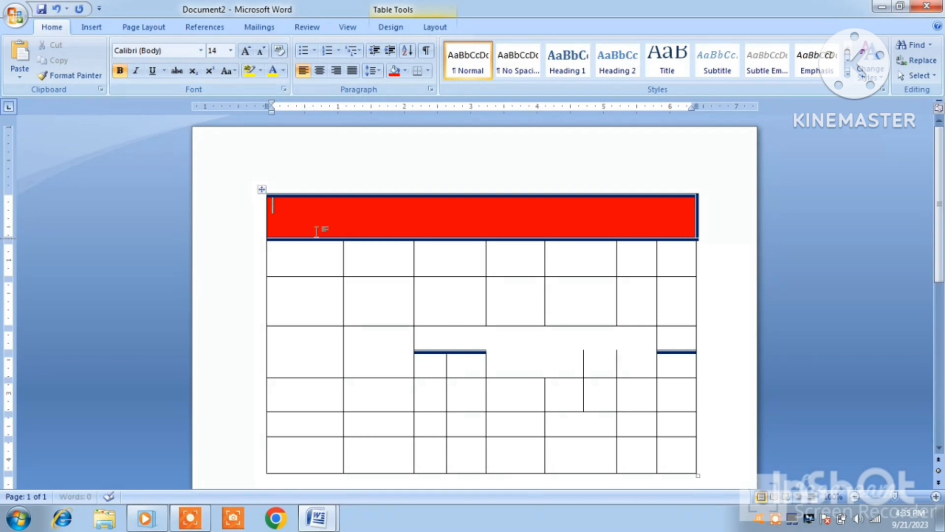
Step: Enter the title ABC TRADING COMPANY PVT in the red cell
{"action": "type", "text": "S"}
{"action": "type", "text": "B"}
{"action": "type", "text": "C"}
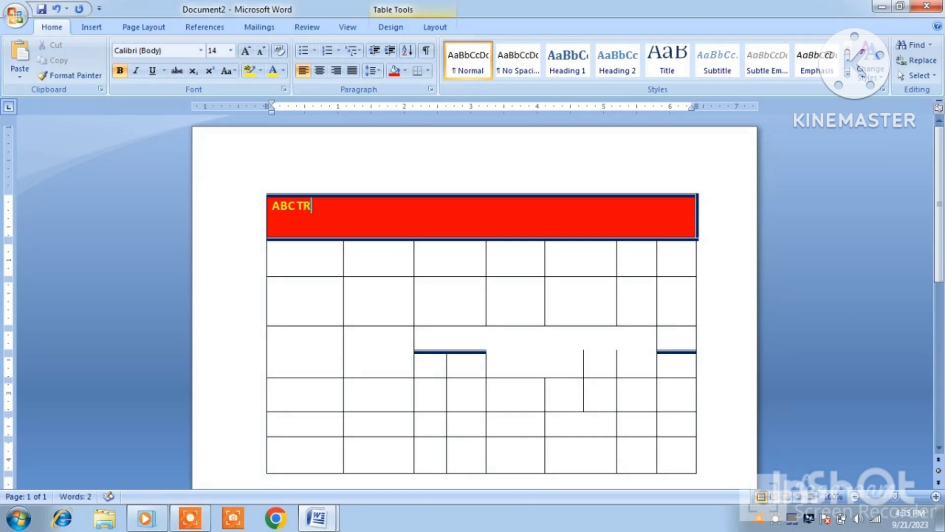
{"action": "type", "text": " TRADING"}
{"action": "type", "text": "COMPAN"}
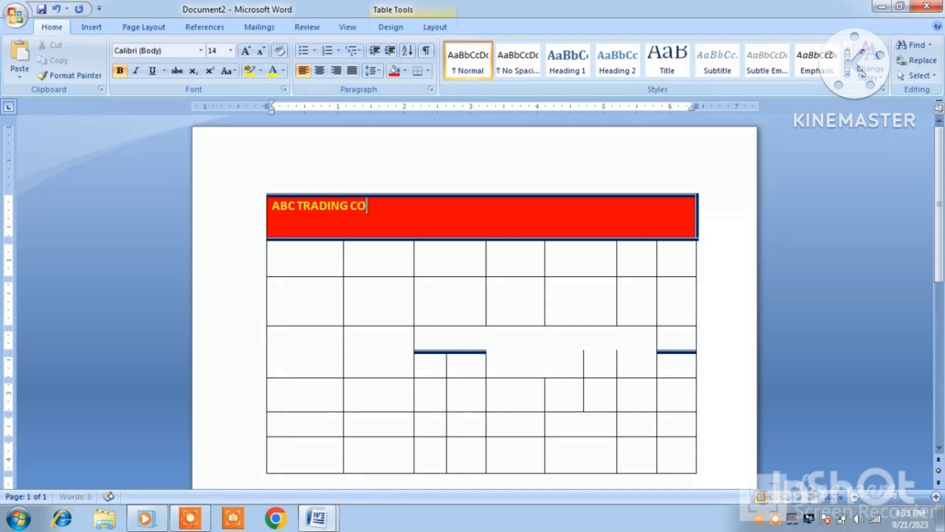
{"action": "type", "text": "Y PVT"}
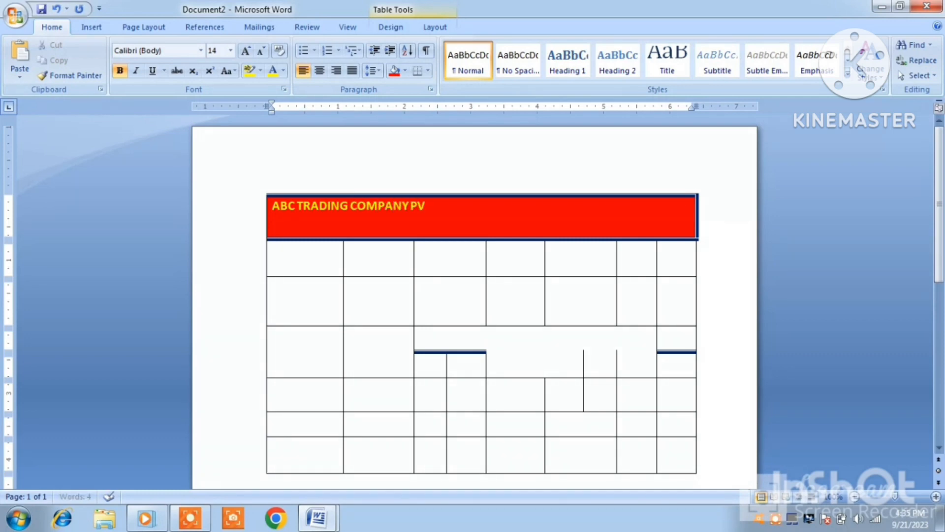
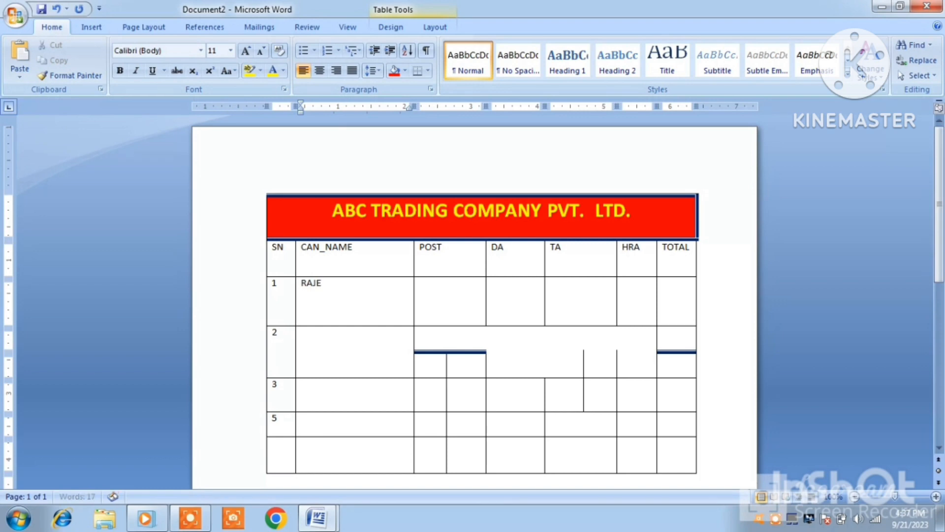
Step: Complete the candidate's name in row 1 and enter CLERK as POST, 1000 as DA, 500 as TA and 1500 as HRA
{"action": "type", "text": "EV"}
{"action": "left_click", "coordinate": [467, 311]}
{"action": "type", "text": "CLERK"}
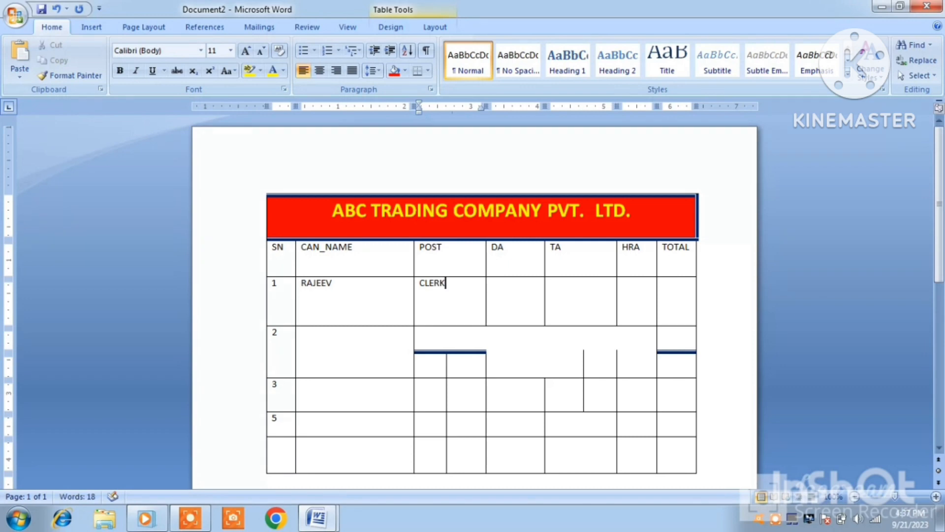
{"action": "left_click", "coordinate": [506, 301]}
{"action": "type", "text": "1000"}
{"action": "left_click", "coordinate": [580, 302]}
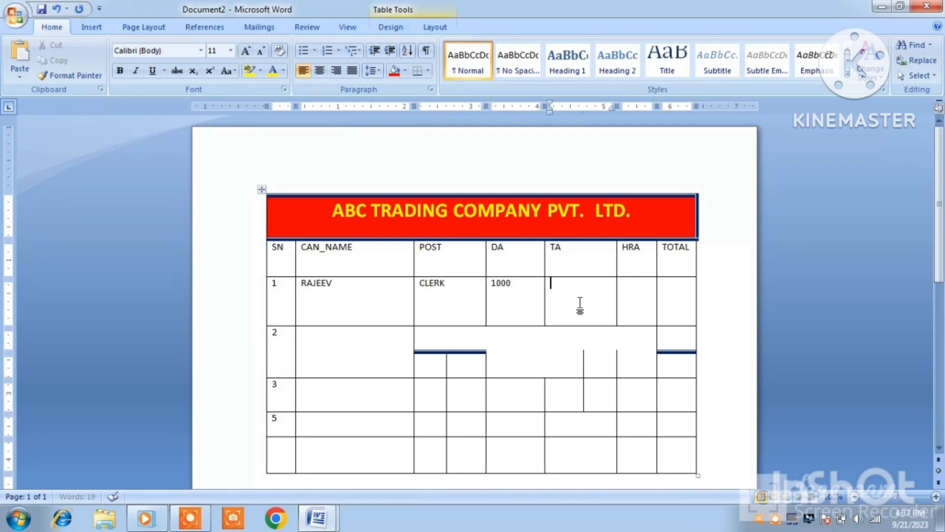
{"action": "type", "text": "500"}
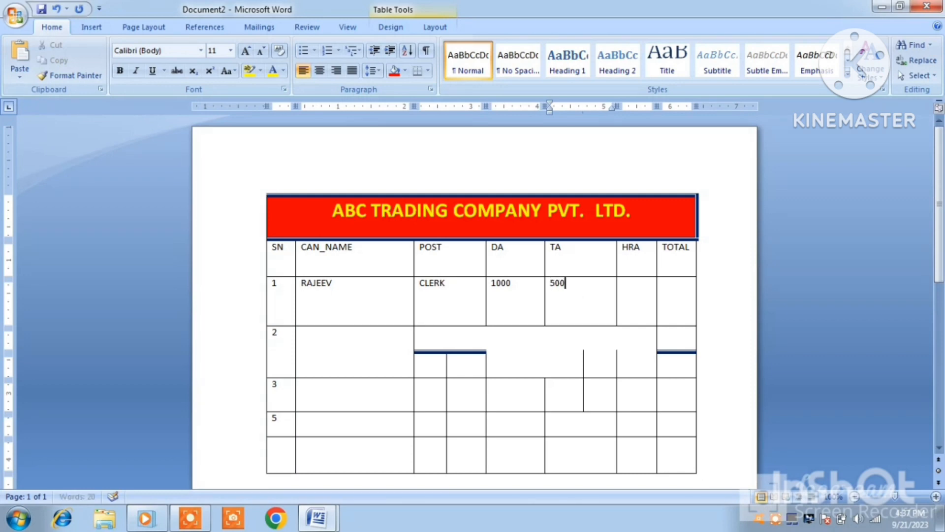
{"action": "left_click", "coordinate": [637, 295]}
{"action": "type", "text": "1500"}
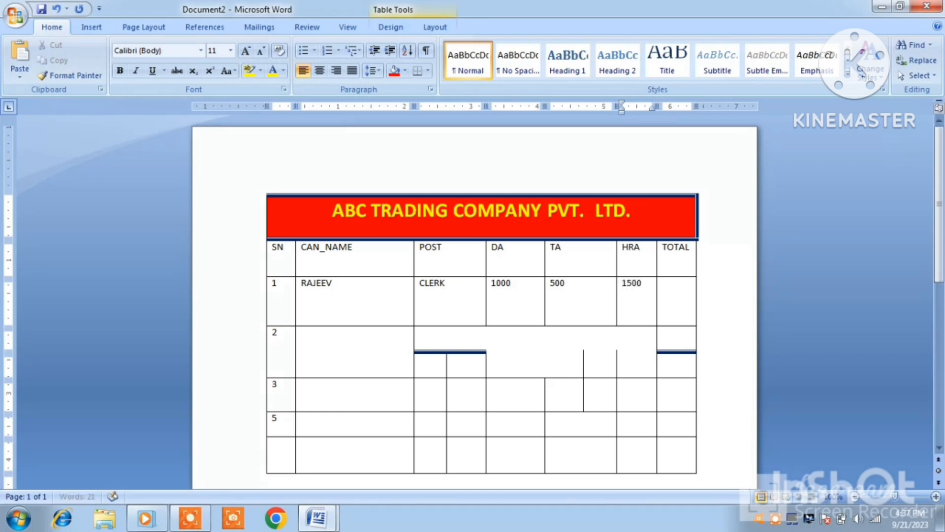
Step: Insert a formula field with =SUM(LEFT) in the TOTAL cell of row 1
{"action": "key", "text": "Tab"}
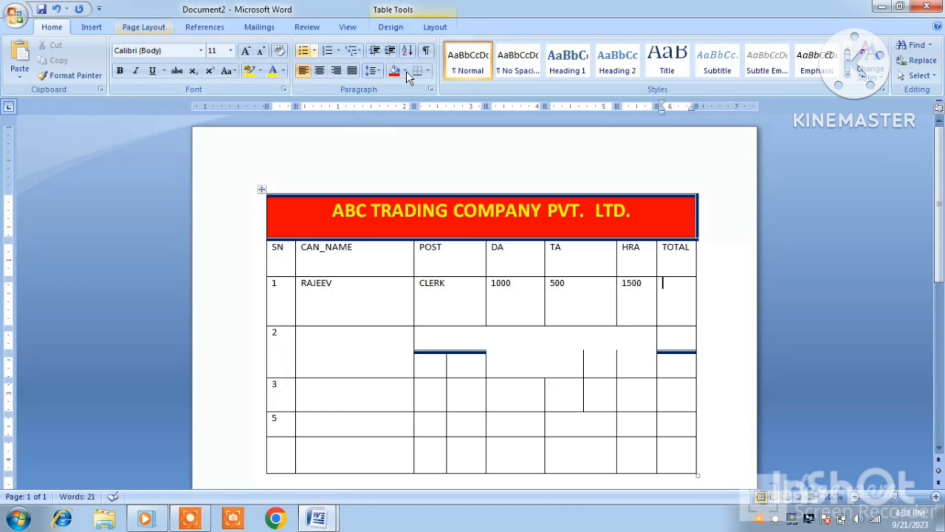
{"action": "left_click", "coordinate": [96, 27]}
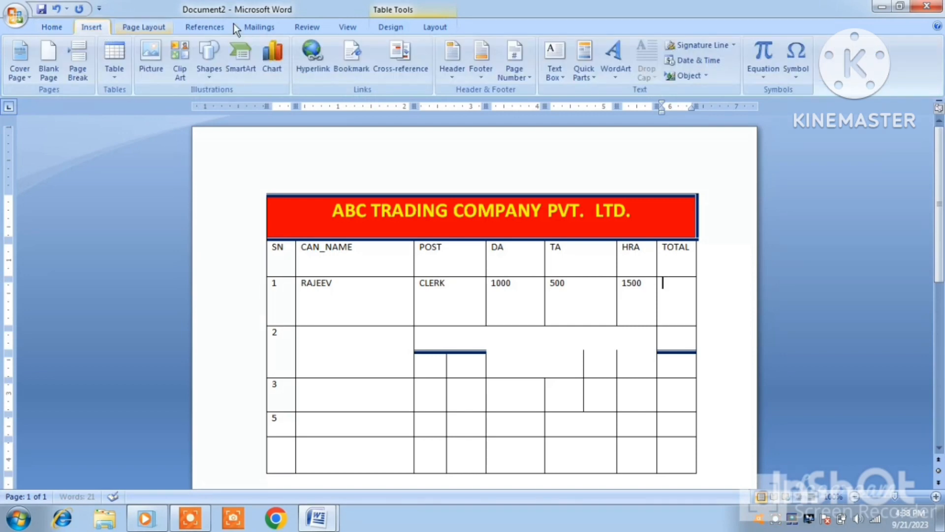
{"action": "left_click", "coordinate": [593, 82]}
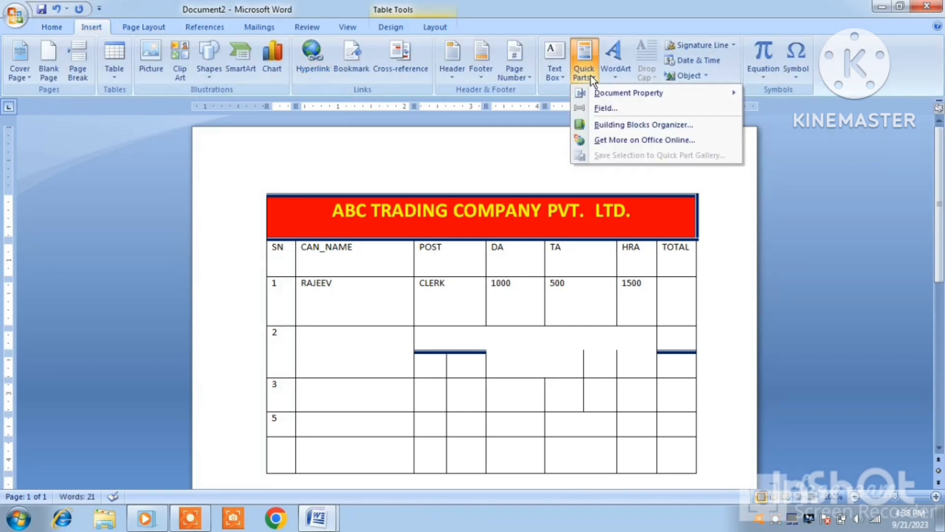
{"action": "left_click", "coordinate": [610, 107]}
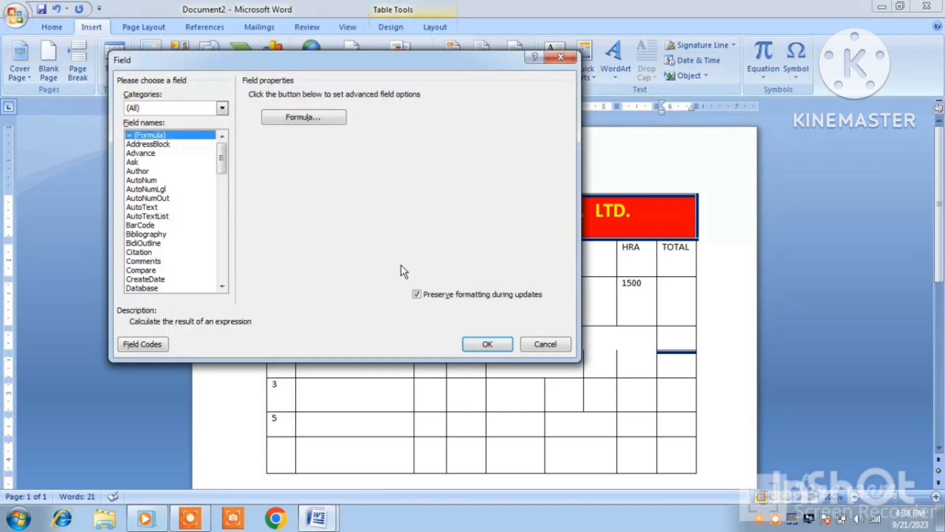
{"action": "left_click", "coordinate": [317, 117]}
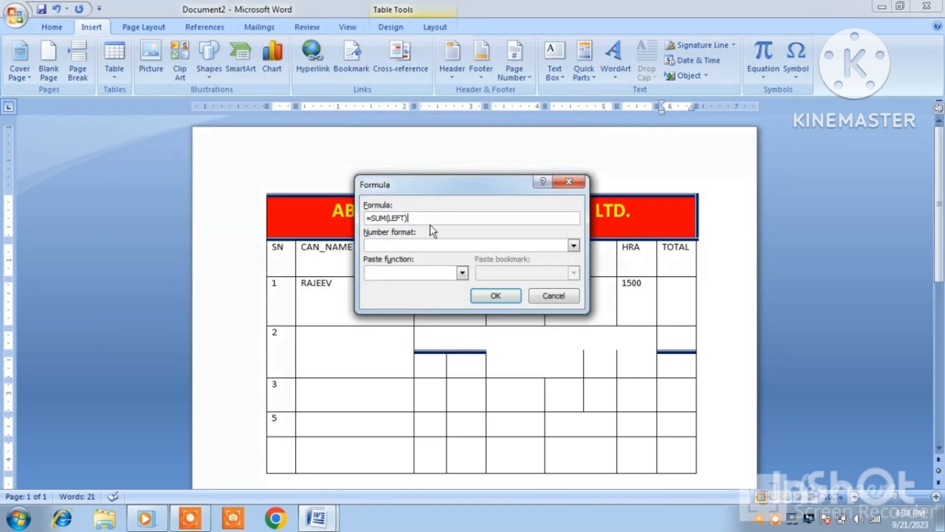
{"action": "left_click", "coordinate": [489, 293]}
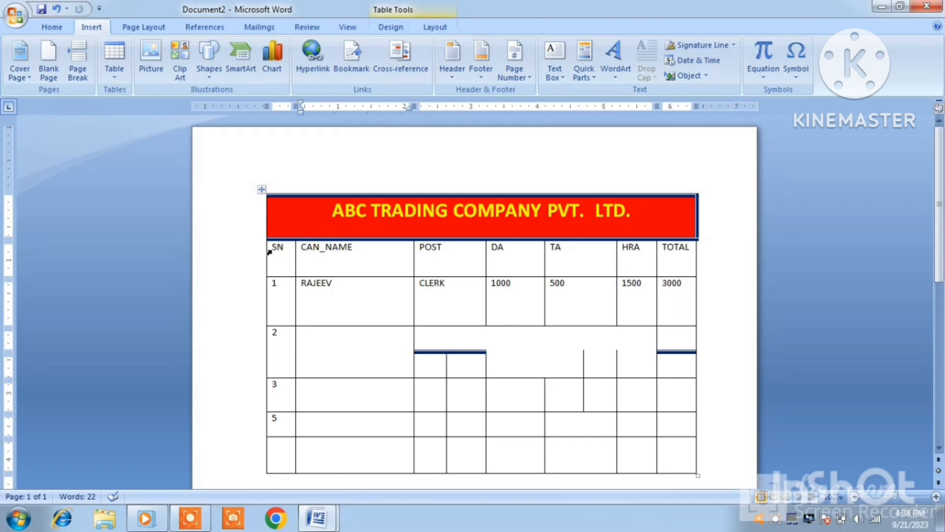
Step: Center the text of the header row from SN to TOTAL and reduce that row's height
{"action": "left_click_drag", "start_coordinate": [268, 251], "coordinate": [694, 266]}
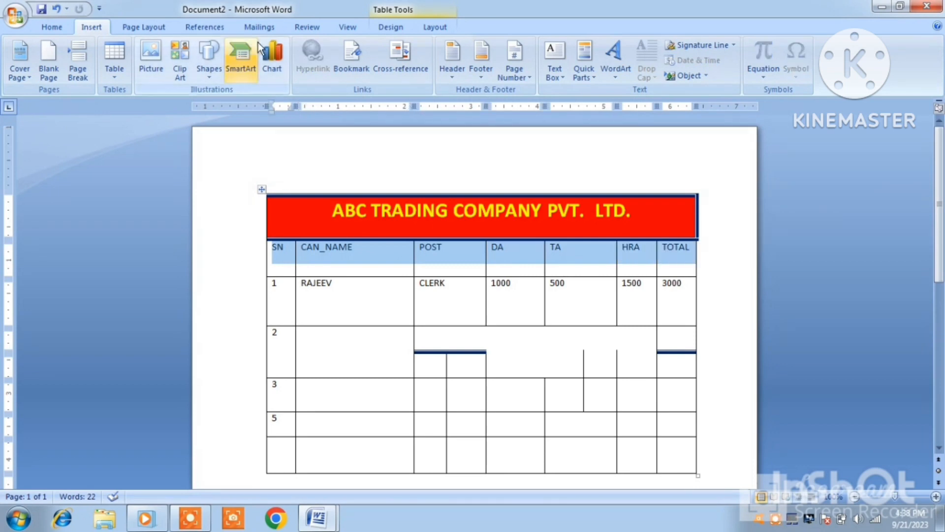
{"action": "left_click", "coordinate": [57, 29]}
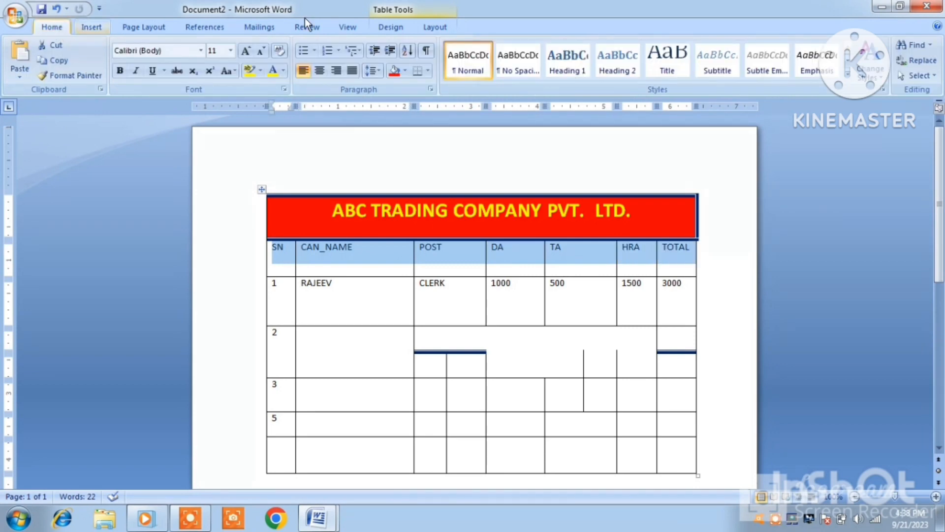
{"action": "left_click", "coordinate": [321, 72]}
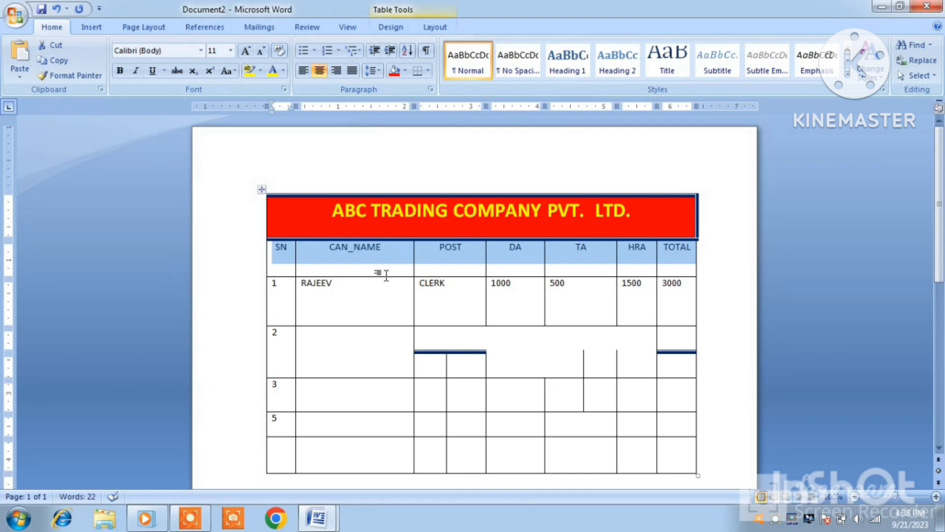
{"action": "left_click_drag", "start_coordinate": [386, 278], "coordinate": [386, 261]}
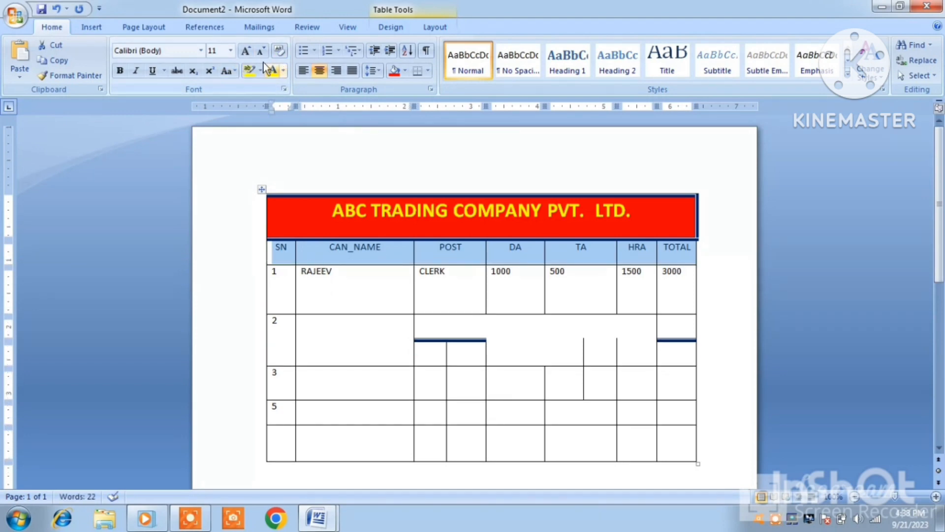
Step: Set the header row text to 14 pt bold and try red as its font colour
{"action": "left_click", "coordinate": [246, 52]}
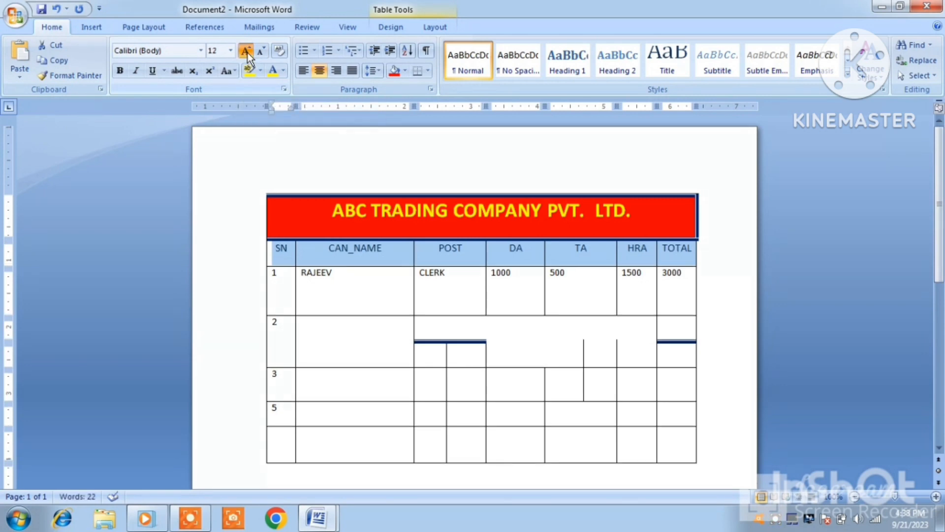
{"action": "left_click", "coordinate": [246, 52]}
{"action": "left_click", "coordinate": [120, 71]}
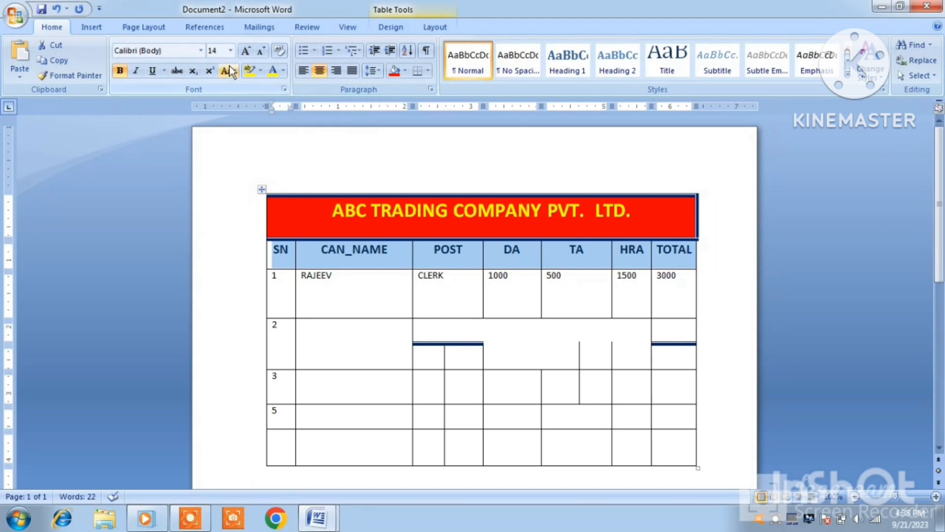
{"action": "left_click", "coordinate": [283, 70]}
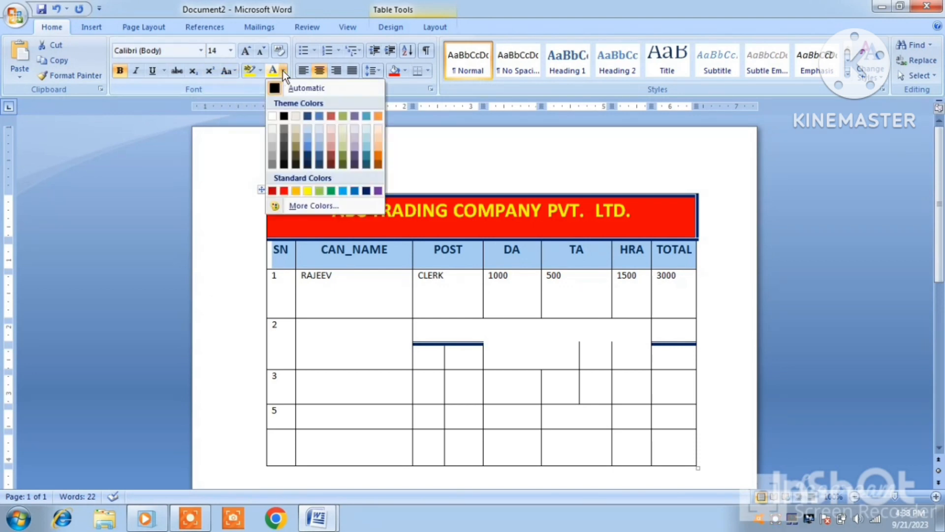
{"action": "left_click", "coordinate": [285, 192]}
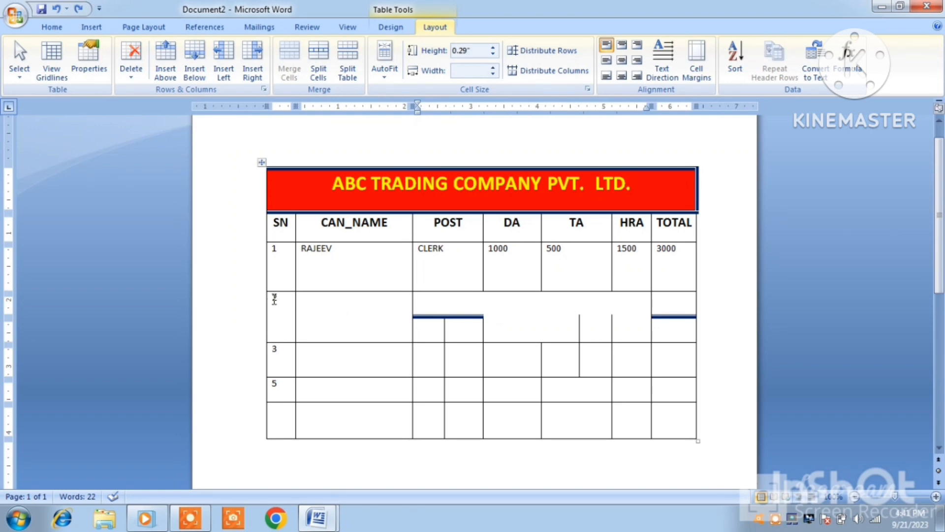
Step: Delete the irregularly divided rows at serial number 2 and reduce the height of row 1
{"action": "left_click_drag", "start_coordinate": [290, 304], "coordinate": [660, 340]}
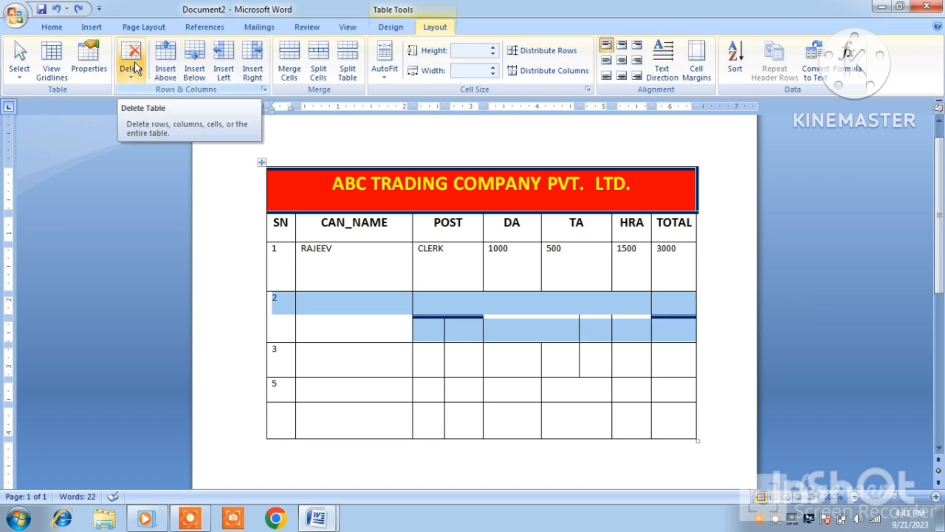
{"action": "left_click", "coordinate": [57, 28]}
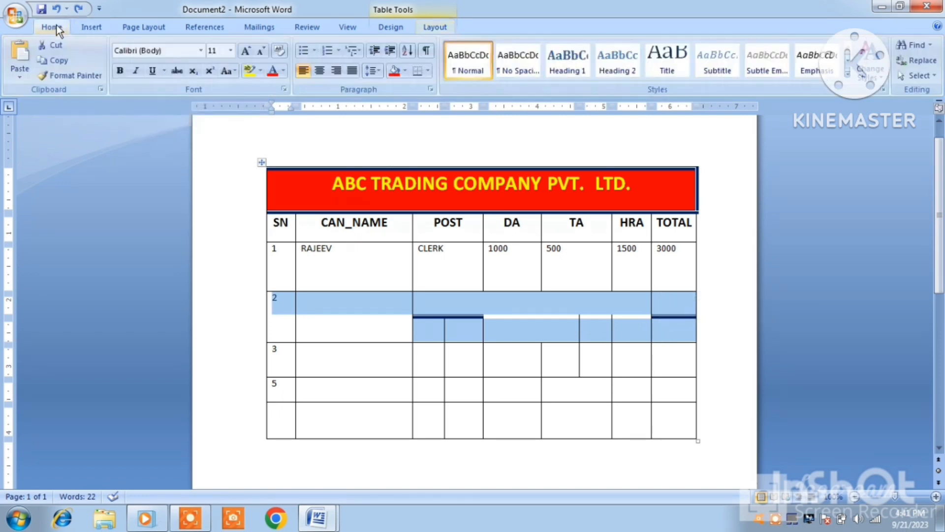
{"action": "left_click", "coordinate": [423, 28]}
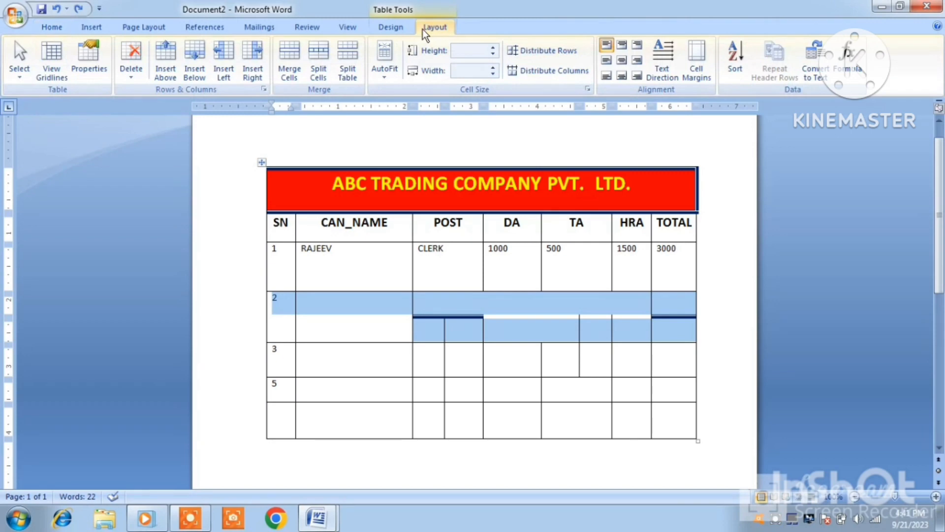
{"action": "left_click", "coordinate": [132, 61]}
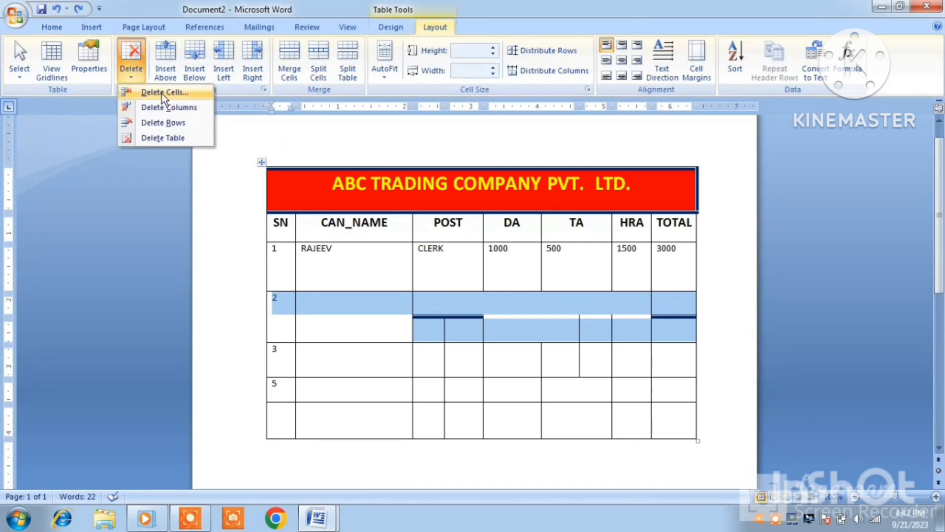
{"action": "left_click", "coordinate": [165, 124]}
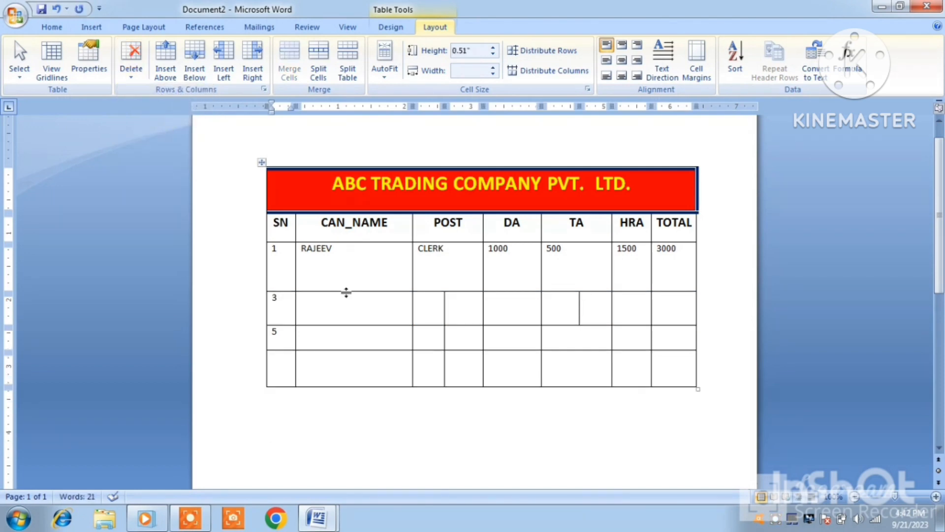
{"action": "left_click_drag", "start_coordinate": [346, 292], "coordinate": [344, 266]}
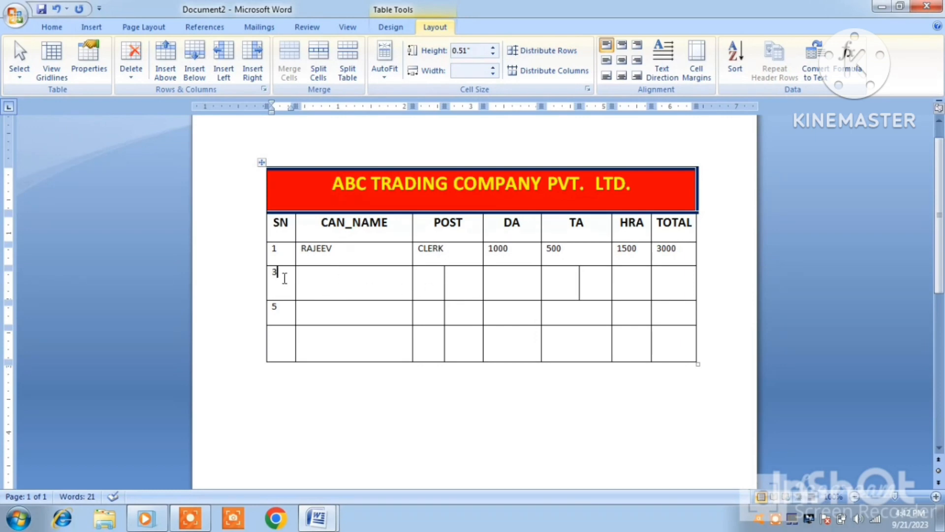
Step: Renumber the three rows below row 1 in the SN column as 2, 3 and 4
{"action": "key", "text": "BackSpace"}
{"action": "type", "text": "2"}
{"action": "left_click", "coordinate": [283, 306]}
{"action": "key", "text": "BackSpace"}
{"action": "type", "text": "3"}
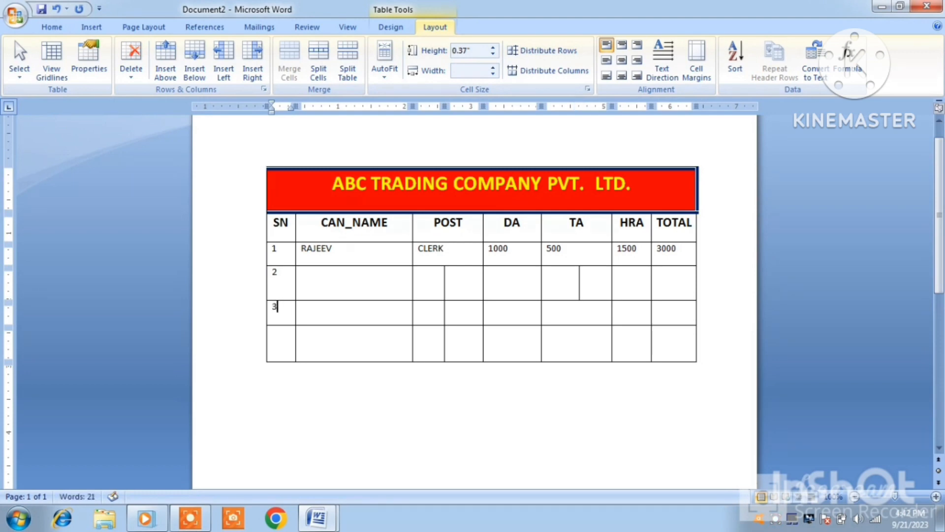
{"action": "left_click", "coordinate": [278, 337]}
{"action": "type", "text": "4"}
Step: Erase the extra vertical partitions in the POST and TA columns of rows 2 to 4
{"action": "left_click", "coordinate": [391, 27]}
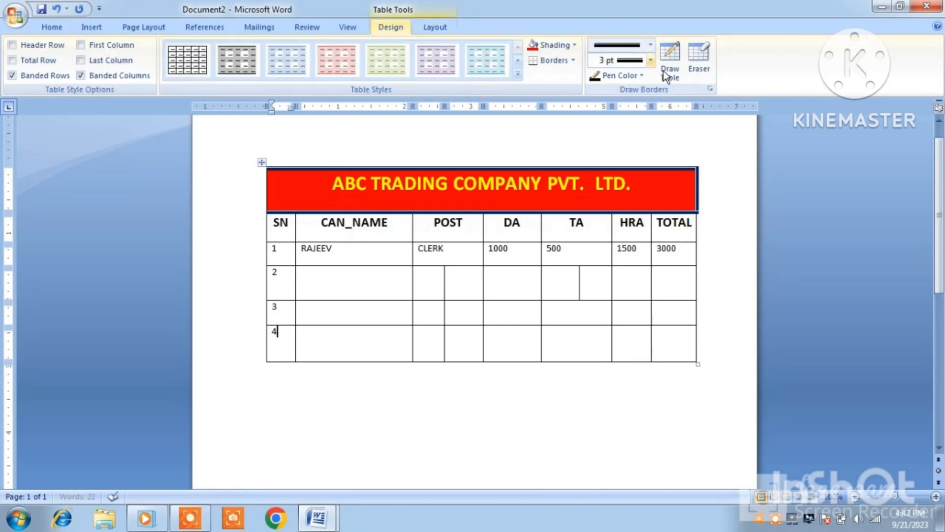
{"action": "left_click", "coordinate": [697, 63]}
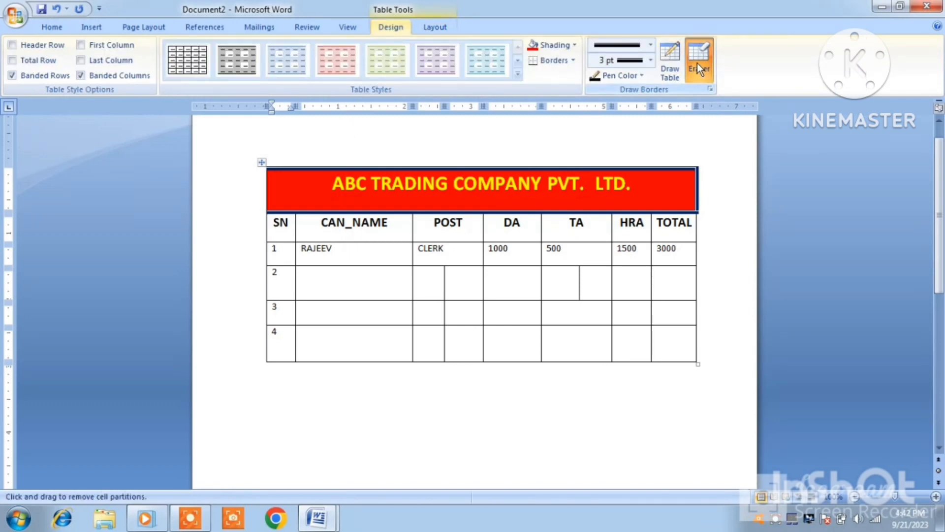
{"action": "left_click", "coordinate": [444, 277]}
{"action": "left_click_drag", "start_coordinate": [581, 278], "coordinate": [582, 281]}
{"action": "left_click_drag", "start_coordinate": [446, 309], "coordinate": [443, 341]}
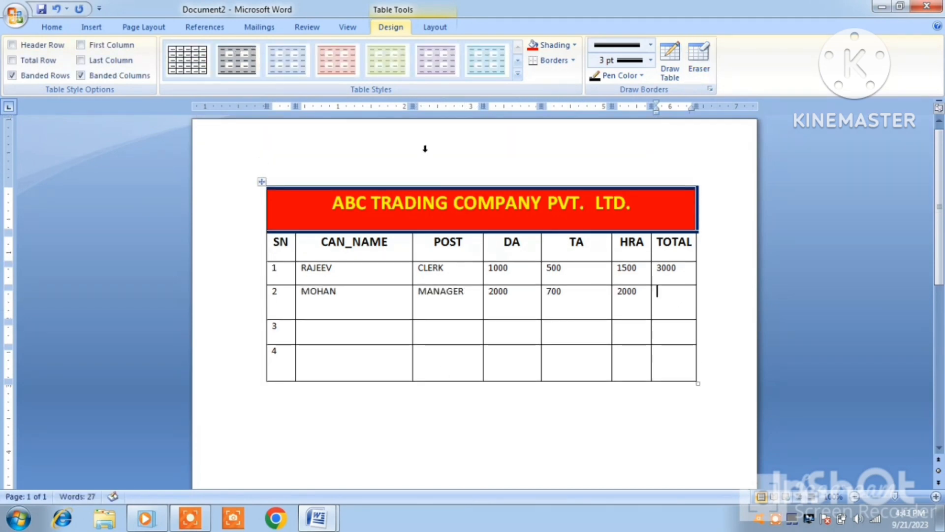
Step: Insert a formula field with =SUM(ABOVE) in the TOTAL cell of row 2
{"action": "left_click", "coordinate": [87, 28]}
{"action": "left_click", "coordinate": [583, 67]}
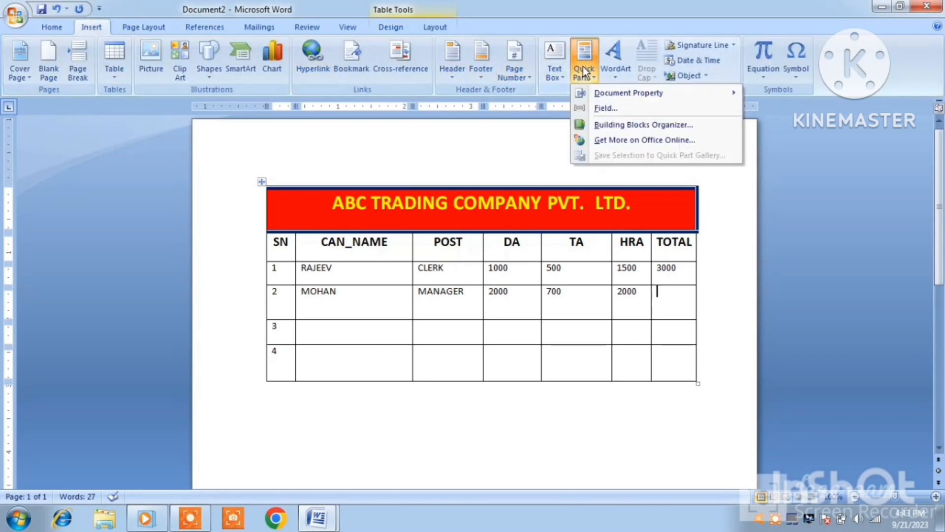
{"action": "left_click", "coordinate": [618, 110]}
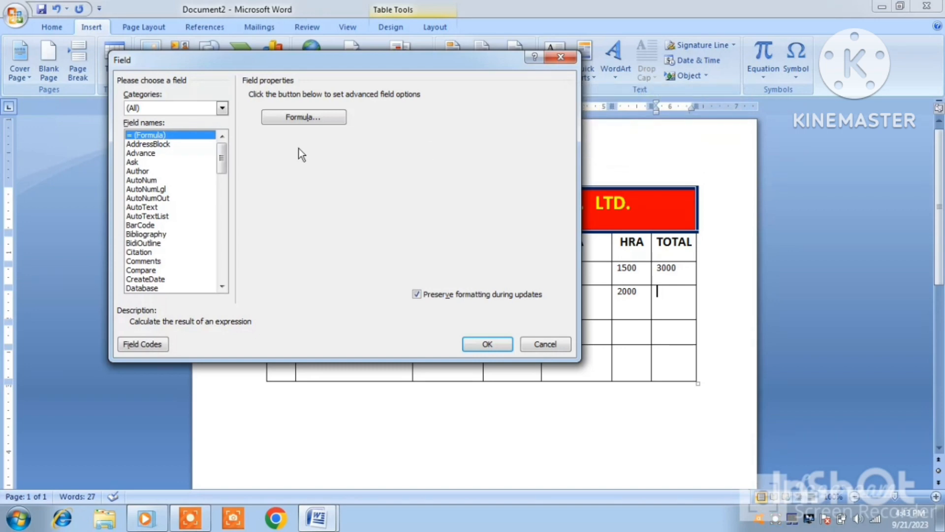
{"action": "left_click", "coordinate": [298, 117]}
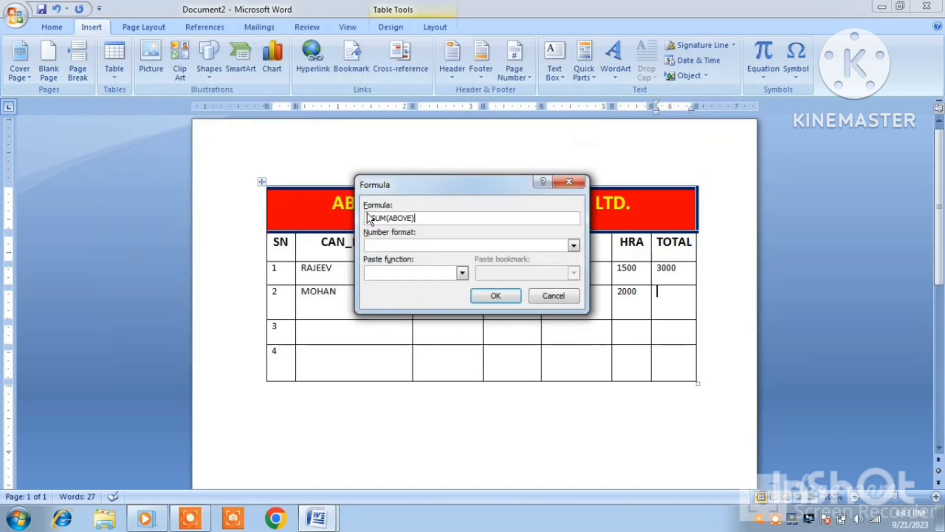
{"action": "left_click", "coordinate": [487, 292]}
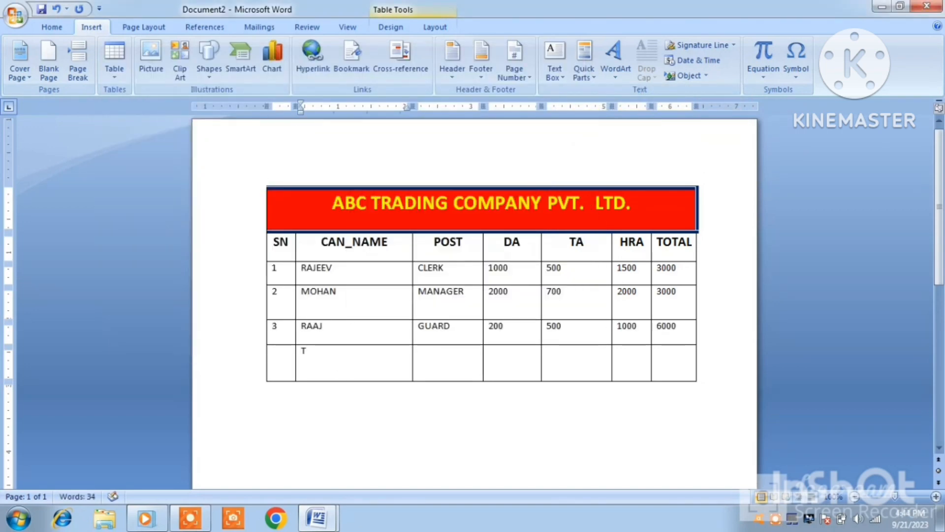
Step: Complete the TOTAL label in the last row and insert a =SUM(ABOVE) formula field in its DA cell
{"action": "type", "text": "OTAL"}
{"action": "left_click", "coordinate": [439, 371]}
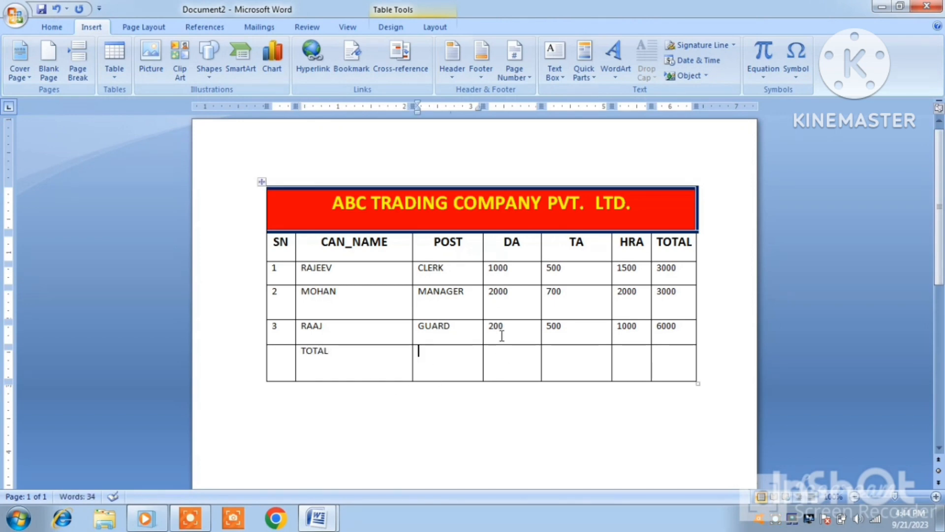
{"action": "left_click", "coordinate": [503, 359]}
{"action": "left_click", "coordinate": [583, 74]}
{"action": "left_click", "coordinate": [608, 108]}
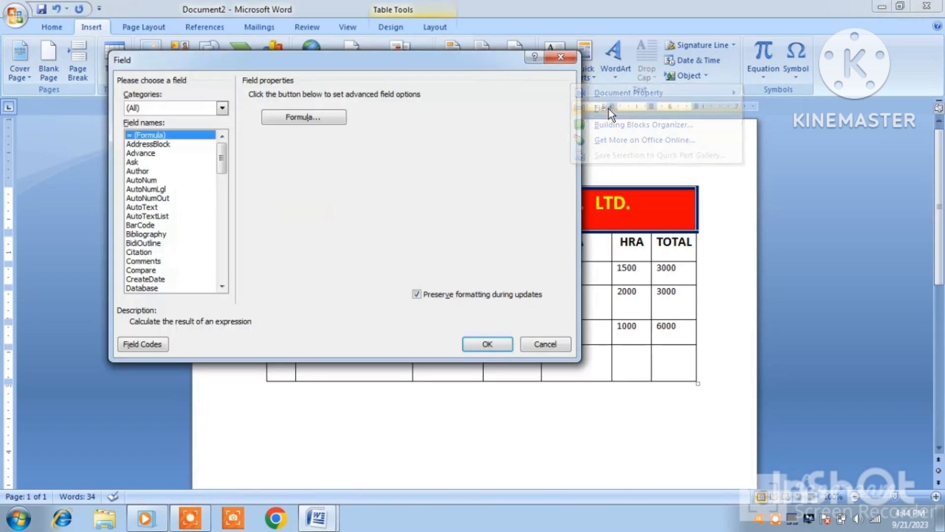
{"action": "left_click", "coordinate": [321, 116]}
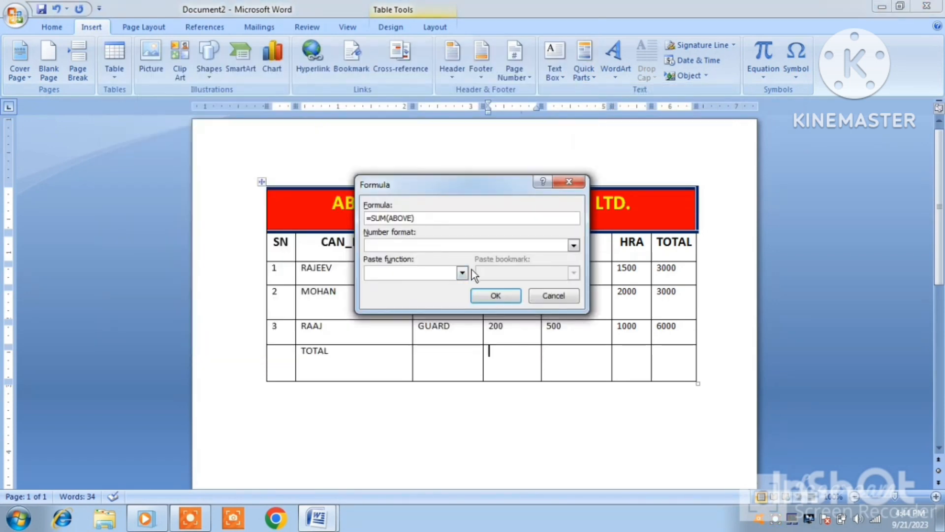
{"action": "left_click", "coordinate": [486, 291]}
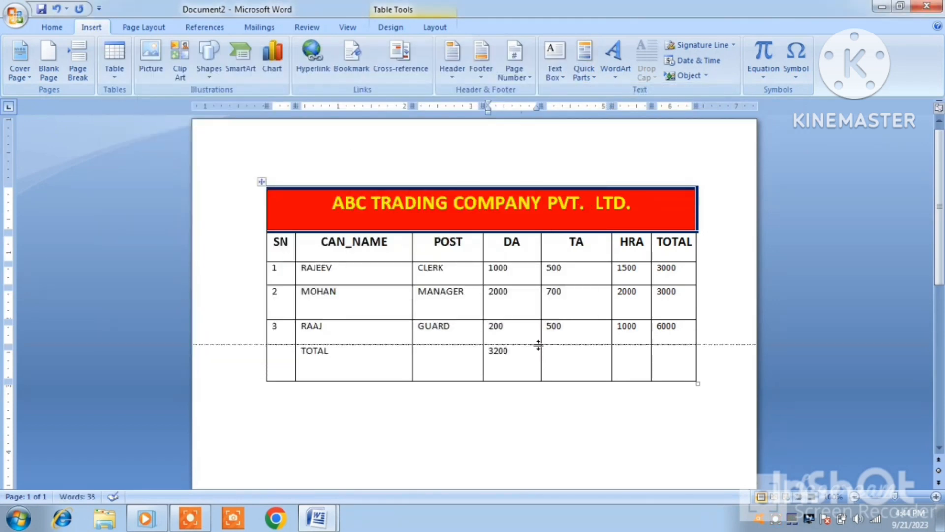
Step: Insert =SUM(ABOVE) formula fields in the last row's TA, HRA and TOTAL cells and reduce that row's height
{"action": "left_click", "coordinate": [557, 356]}
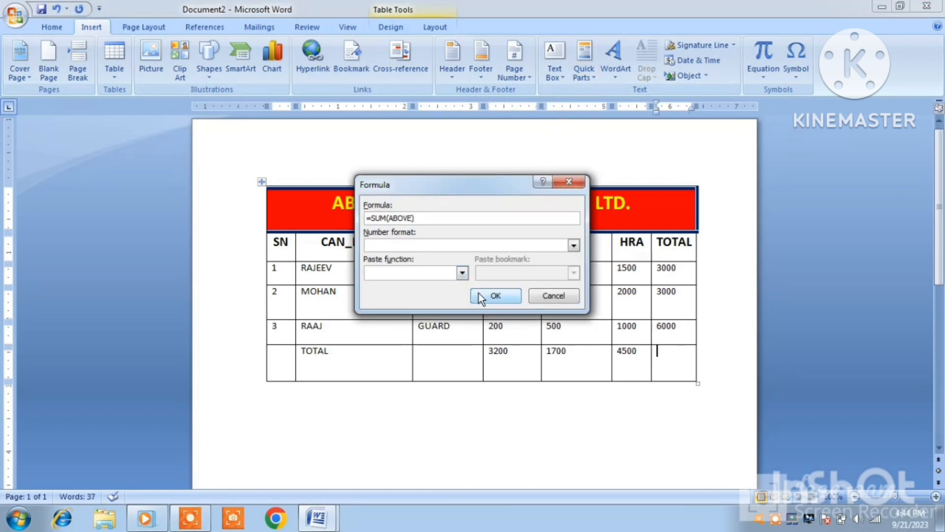
{"action": "left_click", "coordinate": [486, 295]}
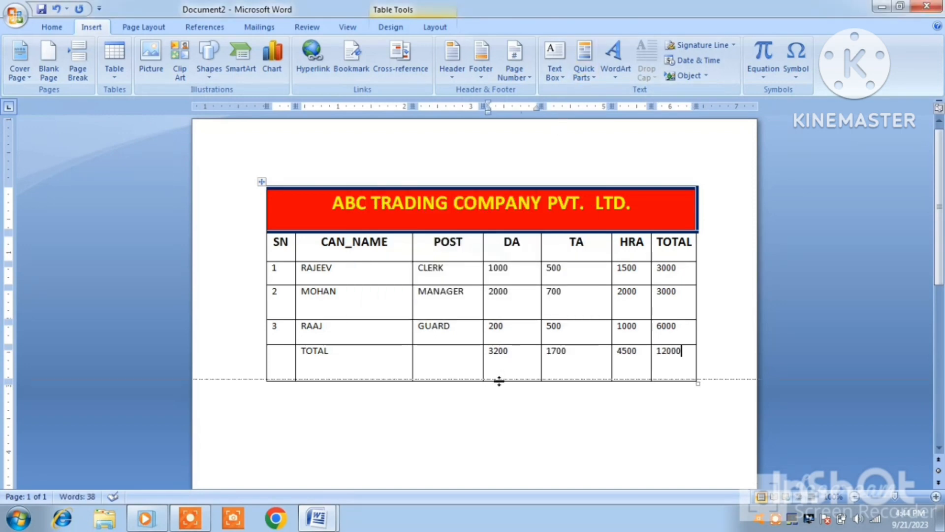
{"action": "left_click_drag", "start_coordinate": [497, 380], "coordinate": [498, 367]}
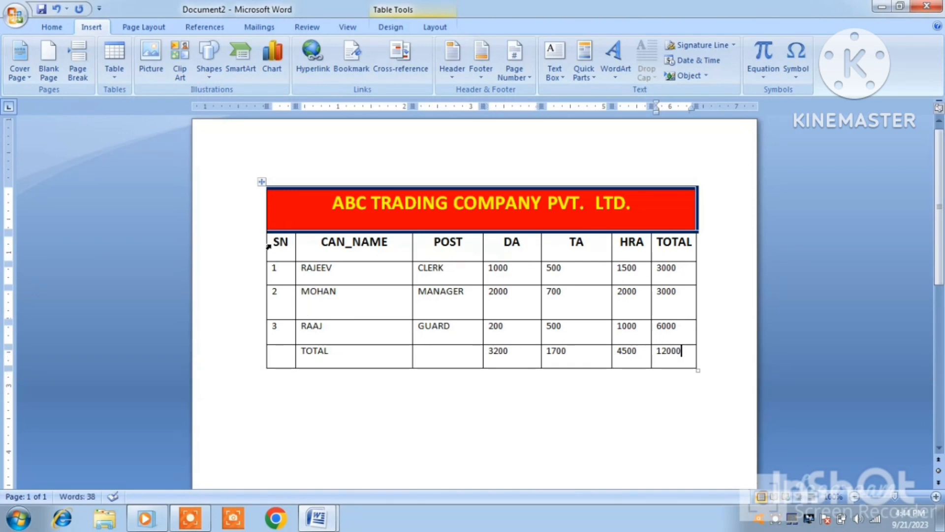
Step: Shade all rows from the header row to the last row light blue
{"action": "left_click_drag", "start_coordinate": [268, 246], "coordinate": [672, 365]}
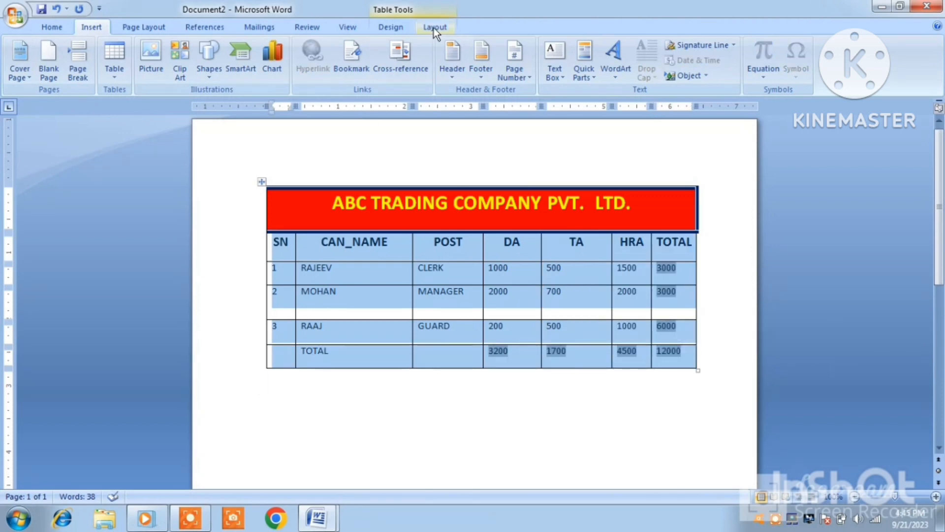
{"action": "left_click", "coordinate": [403, 24]}
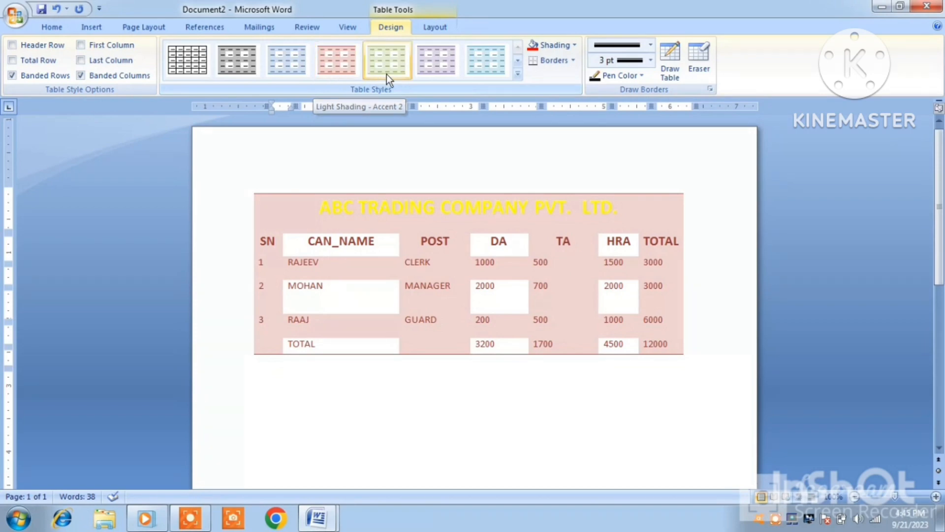
{"action": "left_click", "coordinate": [529, 47]}
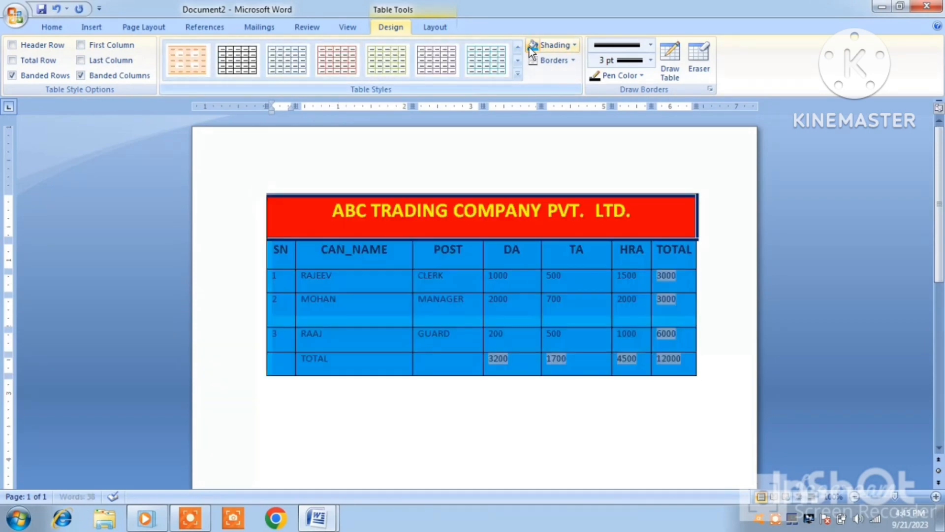
{"action": "left_click", "coordinate": [653, 317]}
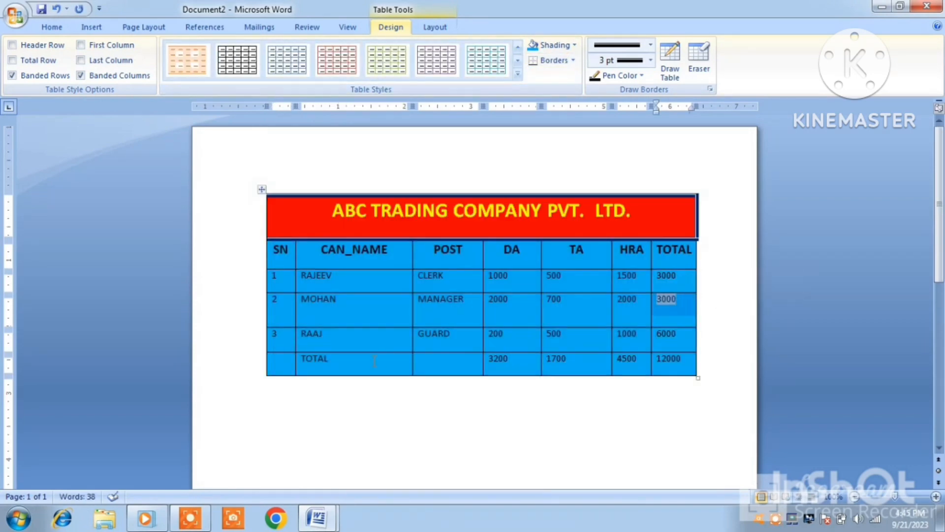
Step: Shade the entire last row, from the SN column to the TOTAL column, purple
{"action": "left_click_drag", "start_coordinate": [487, 362], "coordinate": [532, 386]}
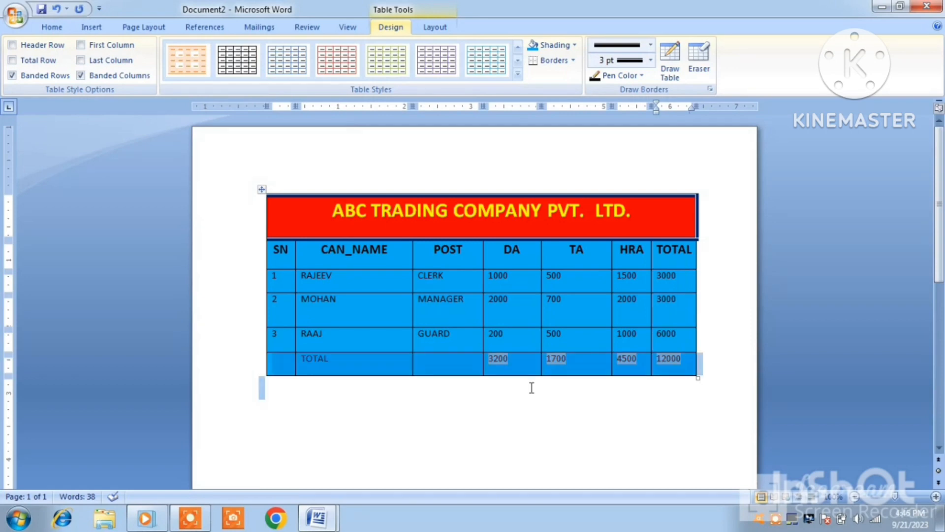
{"action": "left_click", "coordinate": [312, 372]}
{"action": "left_click_drag", "start_coordinate": [287, 366], "coordinate": [679, 362]}
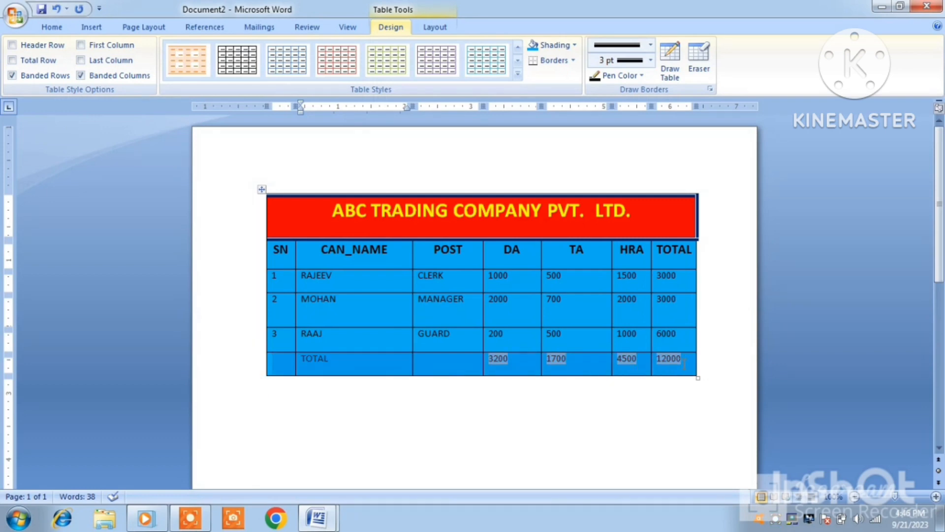
{"action": "left_click", "coordinate": [575, 50]}
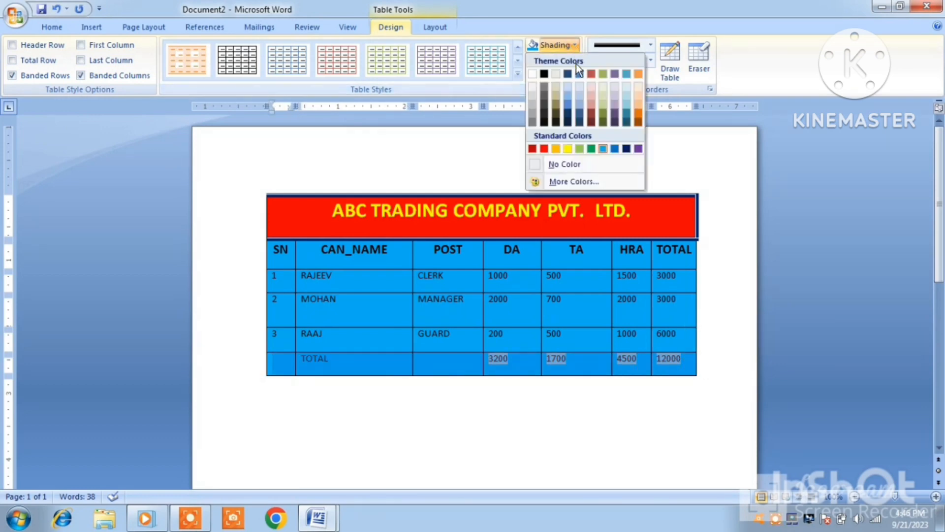
{"action": "left_click", "coordinate": [639, 149]}
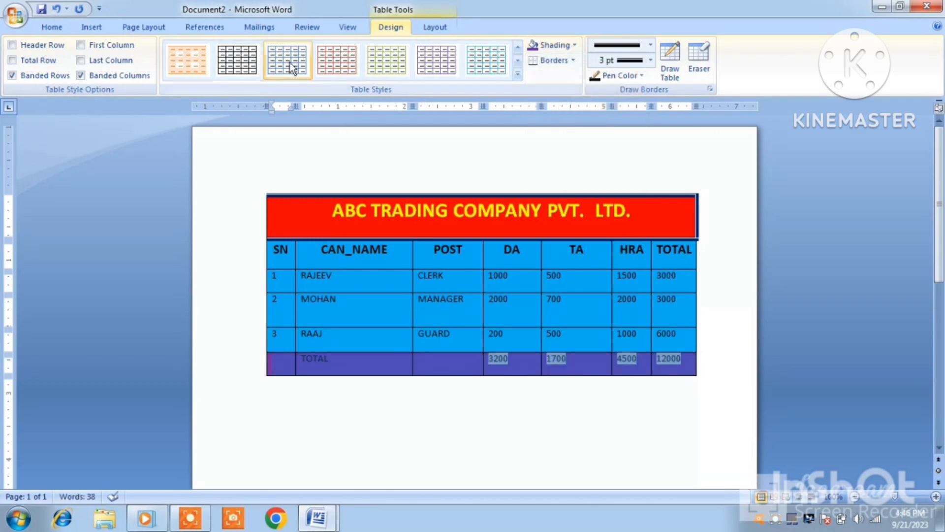
Step: Make the text in the purple last row bold and white
{"action": "left_click", "coordinate": [46, 27]}
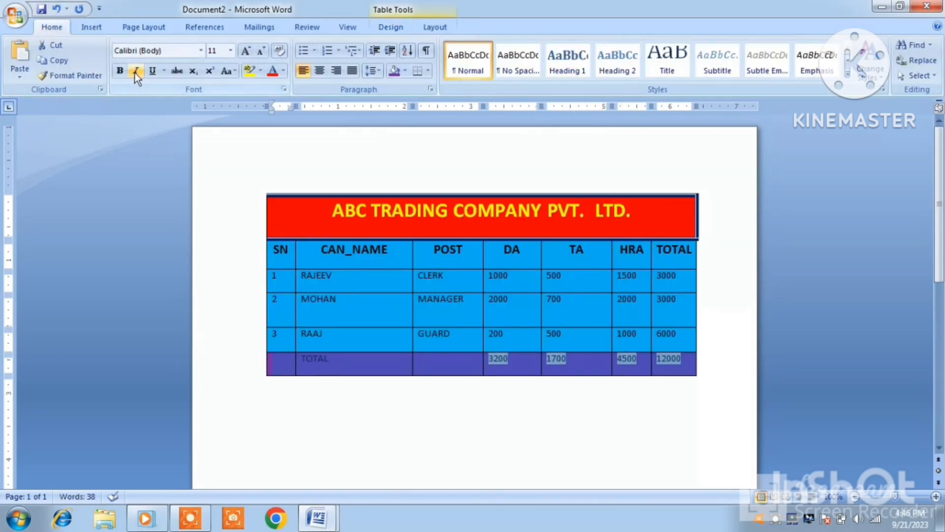
{"action": "left_click", "coordinate": [120, 72]}
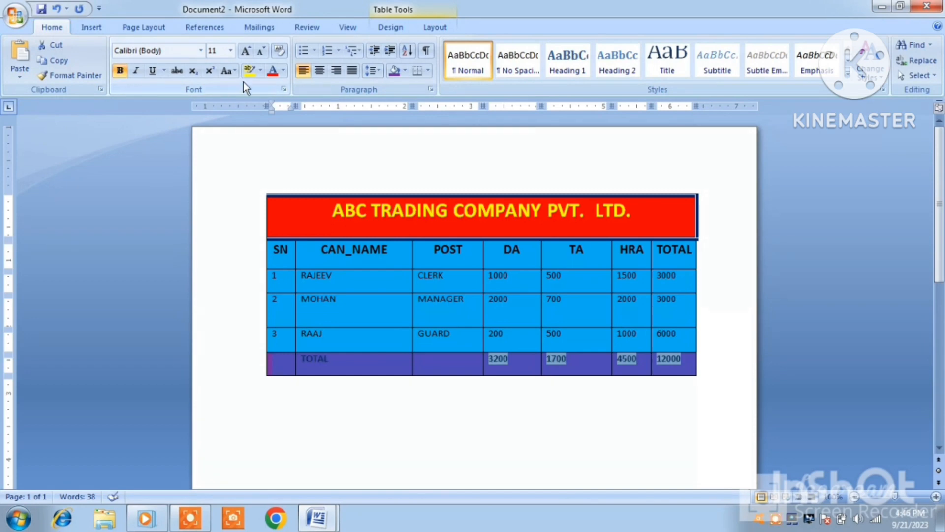
{"action": "left_click", "coordinate": [272, 70]}
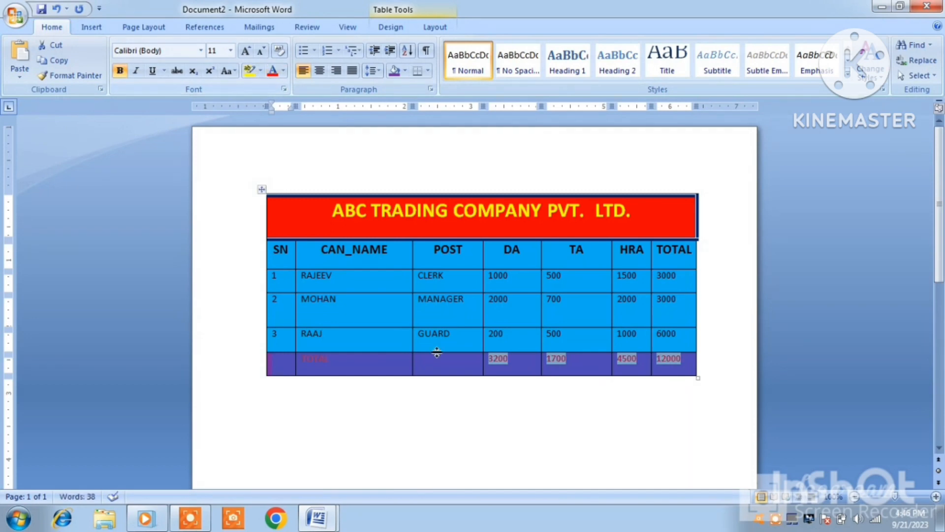
{"action": "left_click", "coordinate": [284, 71]}
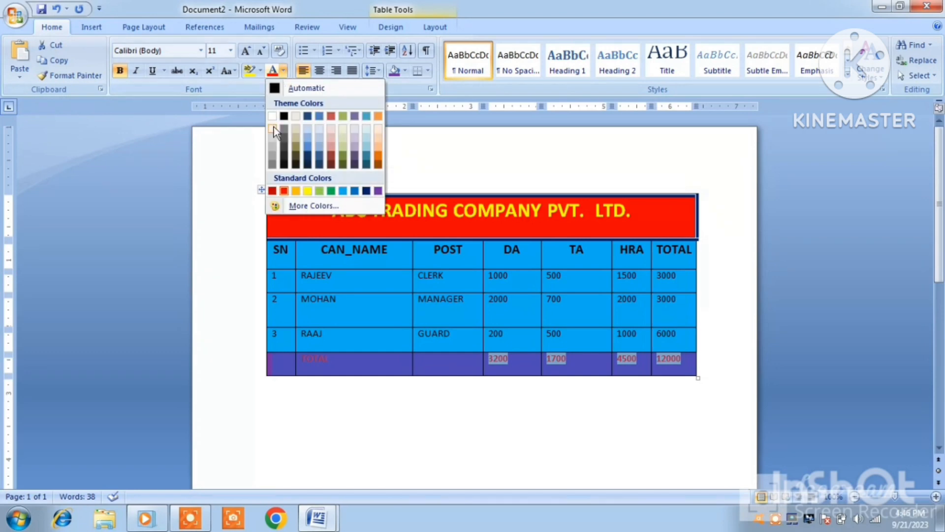
{"action": "left_click", "coordinate": [272, 116]}
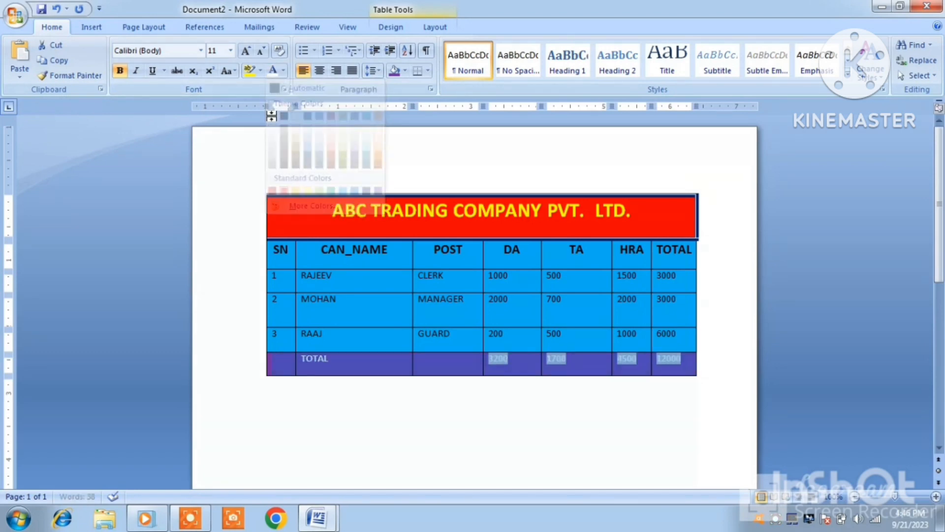
{"action": "left_click", "coordinate": [502, 390]}
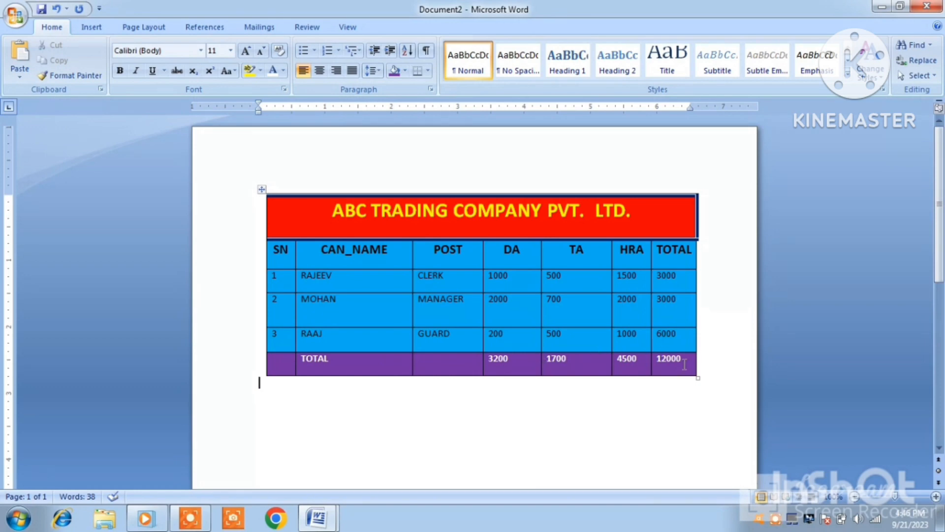
Step: Enlarge the last row's text from the TOTAL label to the final total to 14 pt
{"action": "left_click_drag", "start_coordinate": [684, 363], "coordinate": [539, 358]}
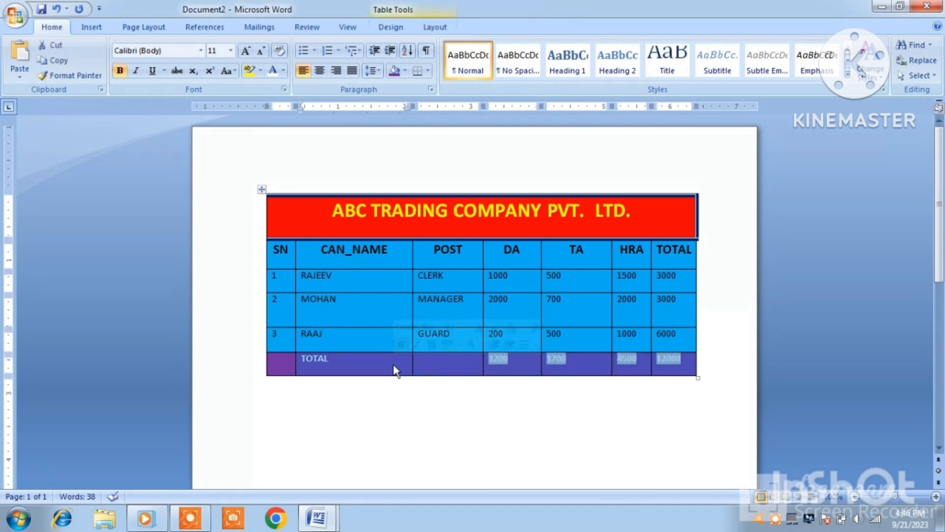
{"action": "left_click", "coordinate": [245, 51]}
{"action": "left_click", "coordinate": [245, 51]}
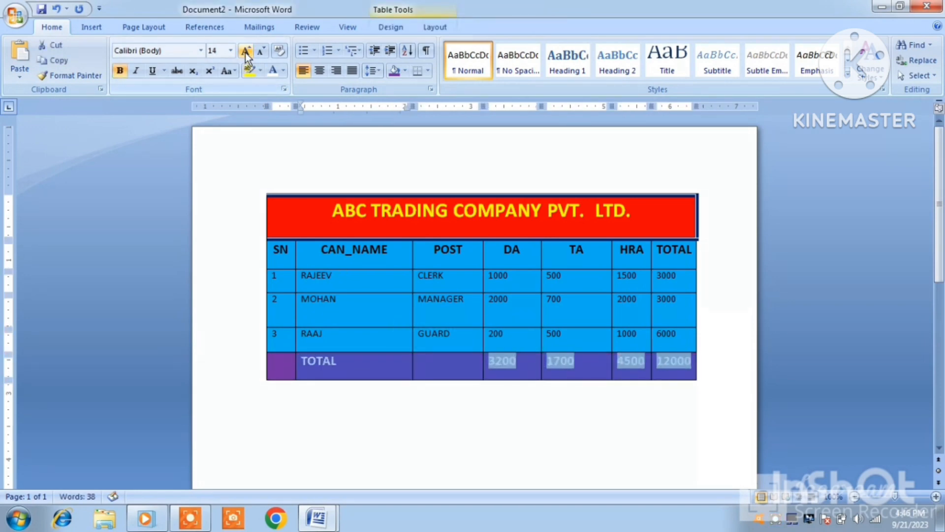
{"action": "left_click", "coordinate": [384, 336]}
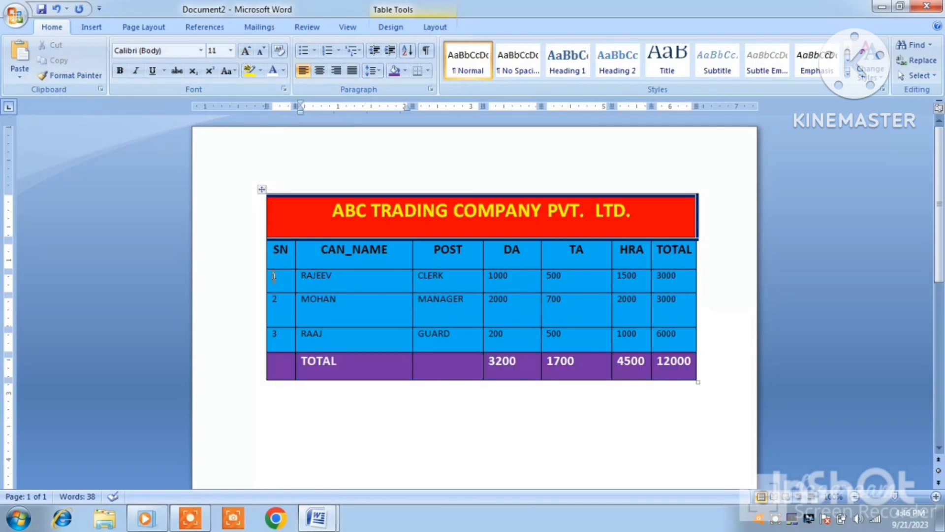
Step: Make the text in the three employee rows bold and enlarge it to 14 pt
{"action": "left_click_drag", "start_coordinate": [274, 276], "coordinate": [660, 334]}
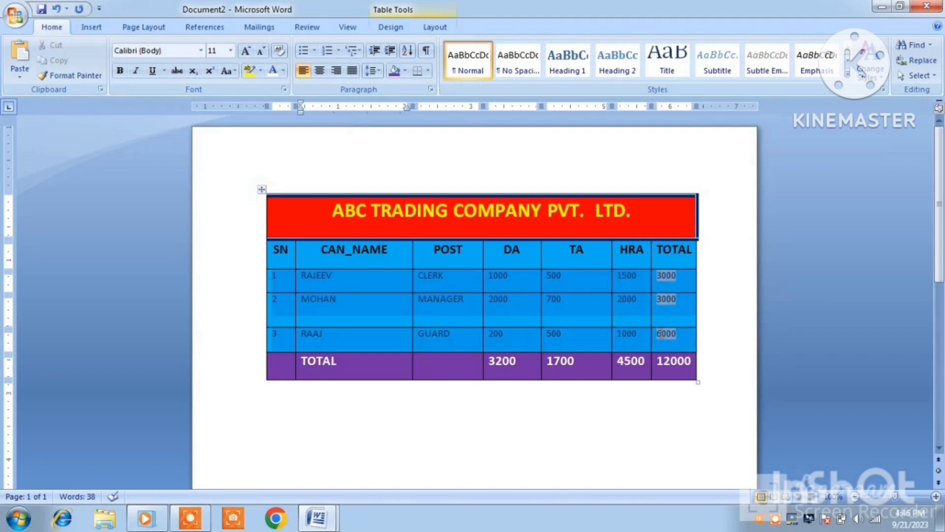
{"action": "left_click", "coordinate": [120, 71]}
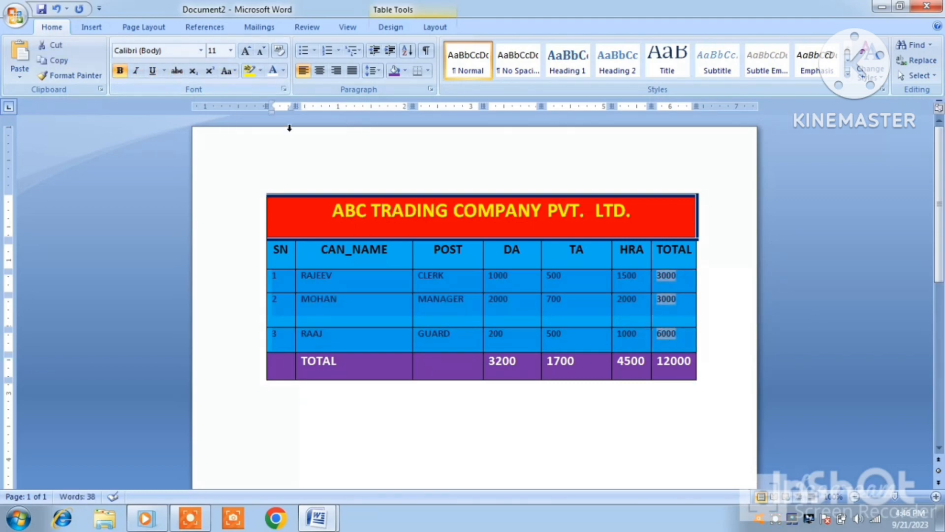
{"action": "left_click", "coordinate": [247, 52]}
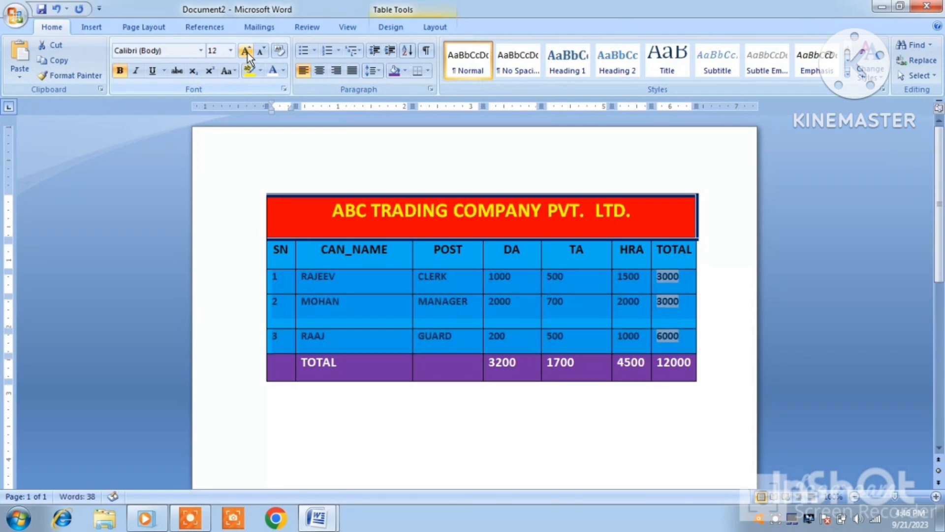
{"action": "left_click", "coordinate": [247, 52]}
{"action": "left_click", "coordinate": [660, 401]}
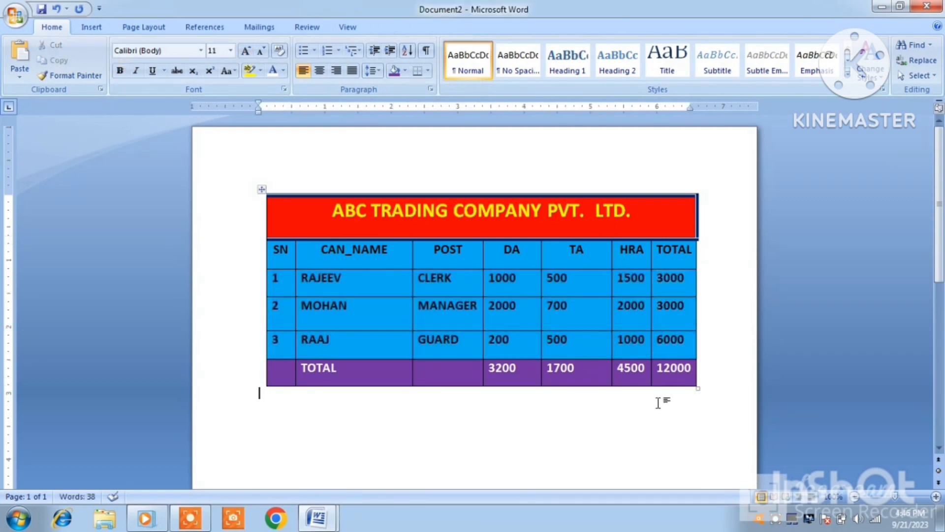